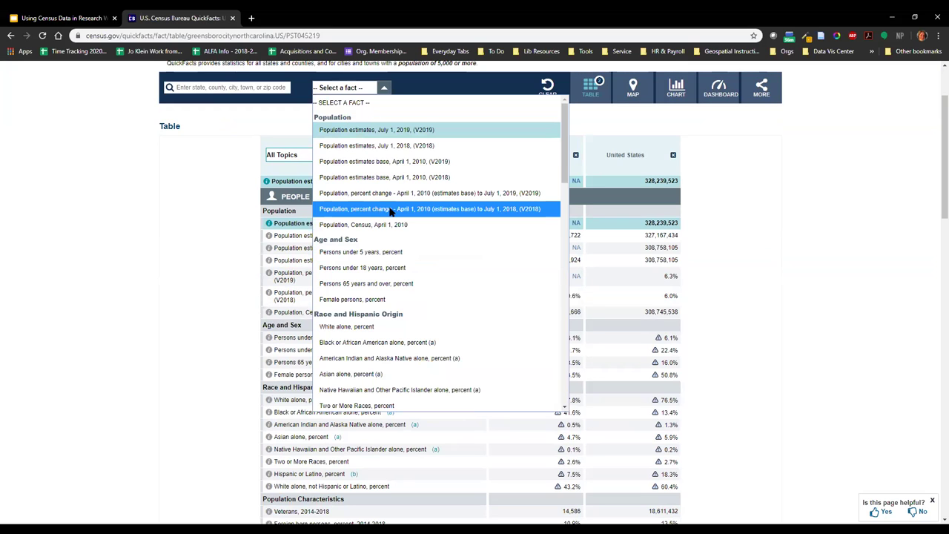
Browse the selectable facts from Population through Businesses, and close the list without choosing one.
{"action": "scroll", "coordinate": [390, 211], "scroll_direction": "down", "scroll_amount": 3}
{"action": "scroll", "coordinate": [390, 211], "scroll_direction": "up", "scroll_amount": 1}
{"action": "scroll", "coordinate": [390, 210], "scroll_direction": "down", "scroll_amount": 7}
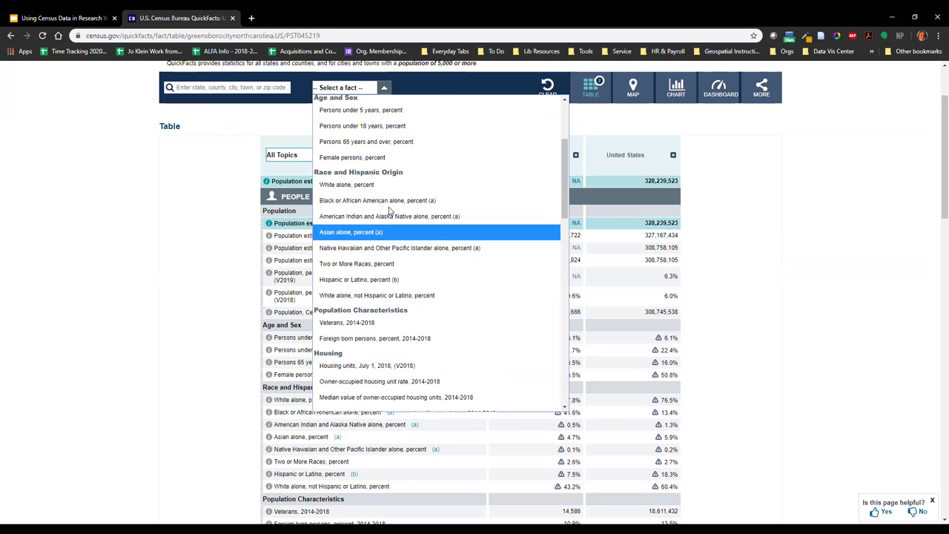
{"action": "scroll", "coordinate": [564, 246], "scroll_direction": "down", "scroll_amount": 3}
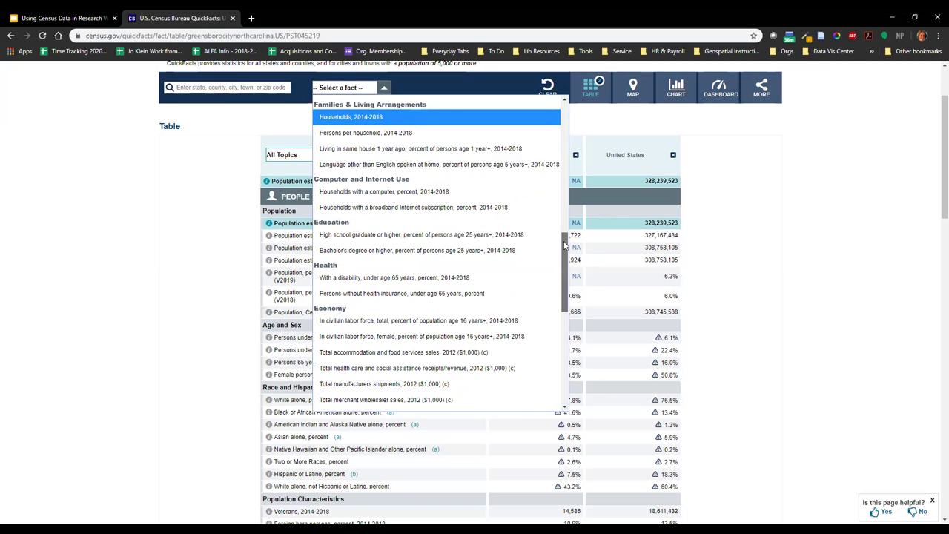
{"action": "left_click_drag", "start_coordinate": [564, 247], "coordinate": [563, 306]}
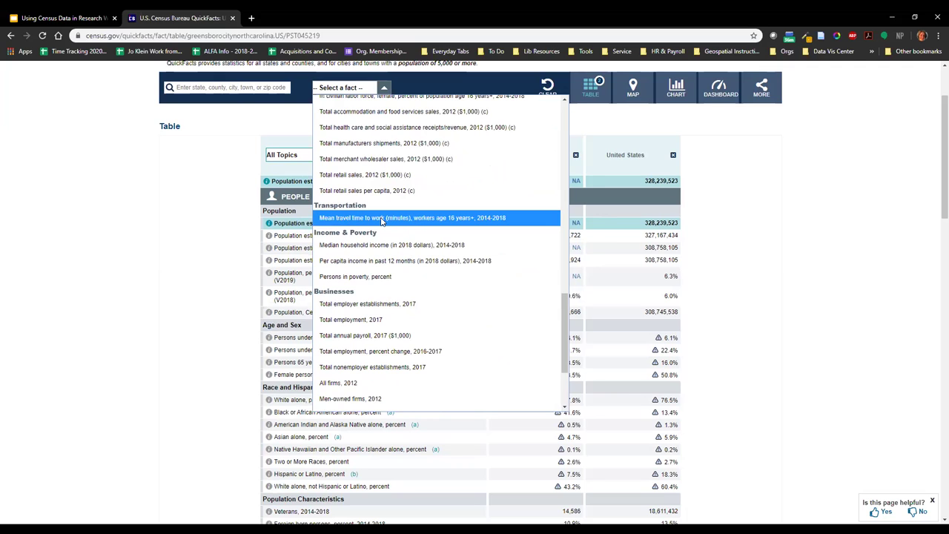
{"action": "left_click_drag", "start_coordinate": [563, 318], "coordinate": [565, 222]}
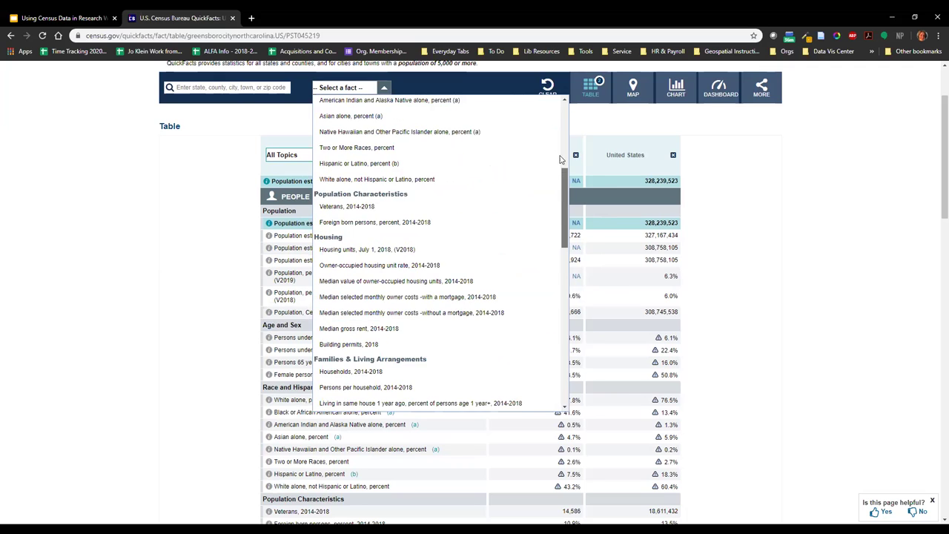
{"action": "left_click", "coordinate": [752, 245]}
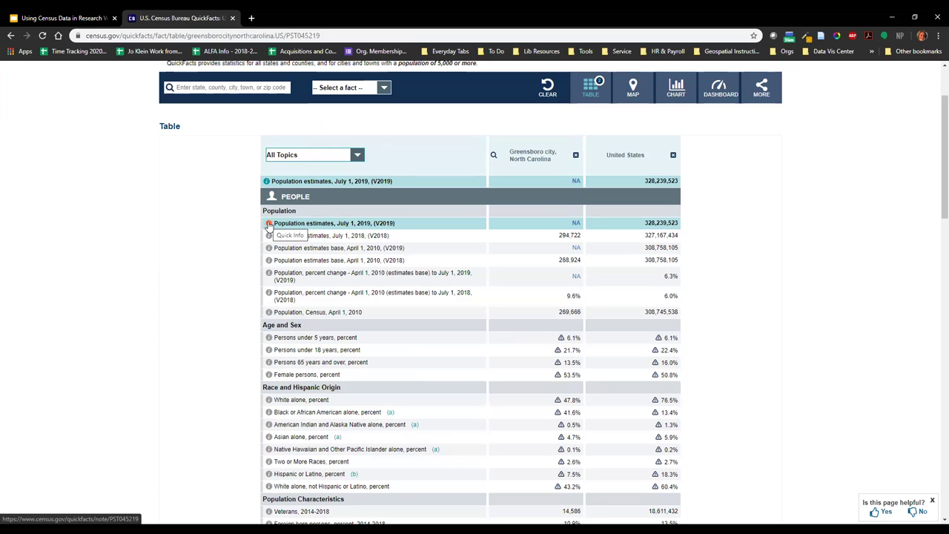
Check the source and update frequency in the Quick Info for "Population, Census, April 1, 2010", and close it.
{"action": "left_click", "coordinate": [268, 316]}
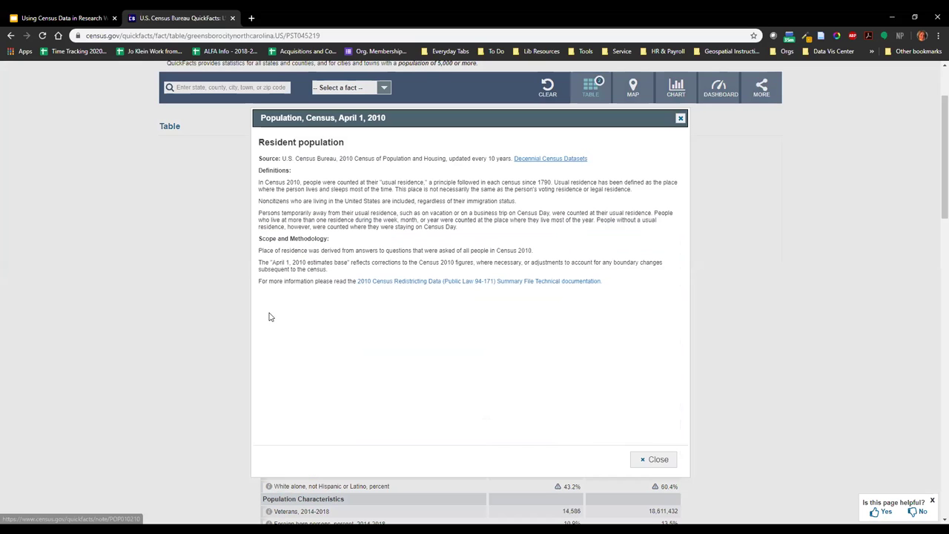
{"action": "left_click_drag", "start_coordinate": [283, 158], "coordinate": [340, 159]}
{"action": "left_click", "coordinate": [337, 159]}
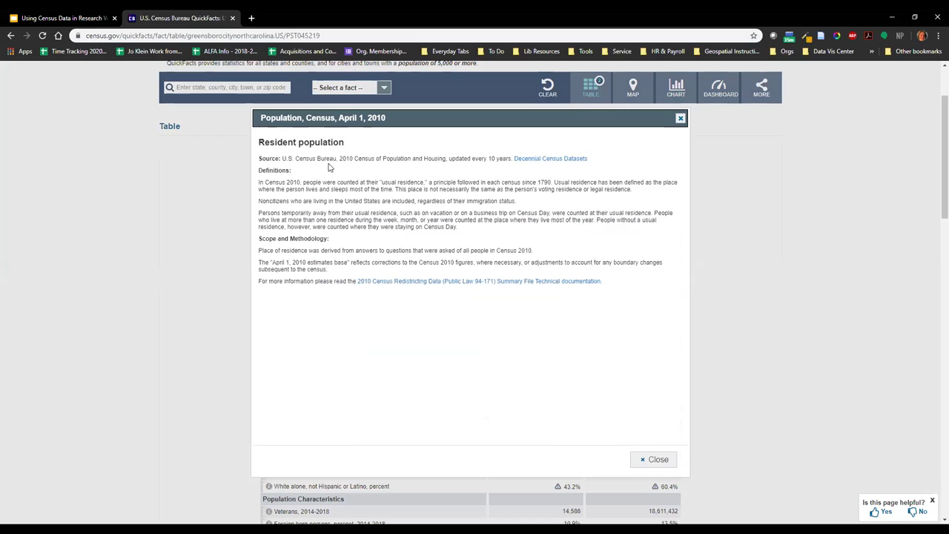
{"action": "left_click_drag", "start_coordinate": [340, 158], "coordinate": [387, 159]}
{"action": "left_click", "coordinate": [404, 165]}
{"action": "left_click_drag", "start_coordinate": [450, 159], "coordinate": [501, 167]}
{"action": "left_click", "coordinate": [502, 170]}
{"action": "left_click", "coordinate": [680, 118]}
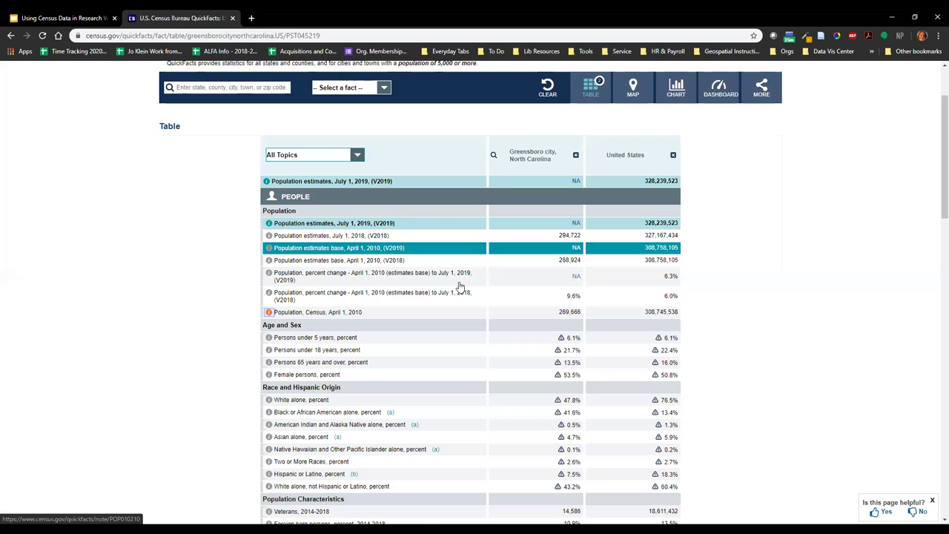
Check the survey source and estimate period in the Quick Info for "Households with a computer, percent, 2014-2018", and close it.
{"action": "scroll", "coordinate": [370, 282], "scroll_direction": "down", "scroll_amount": 3}
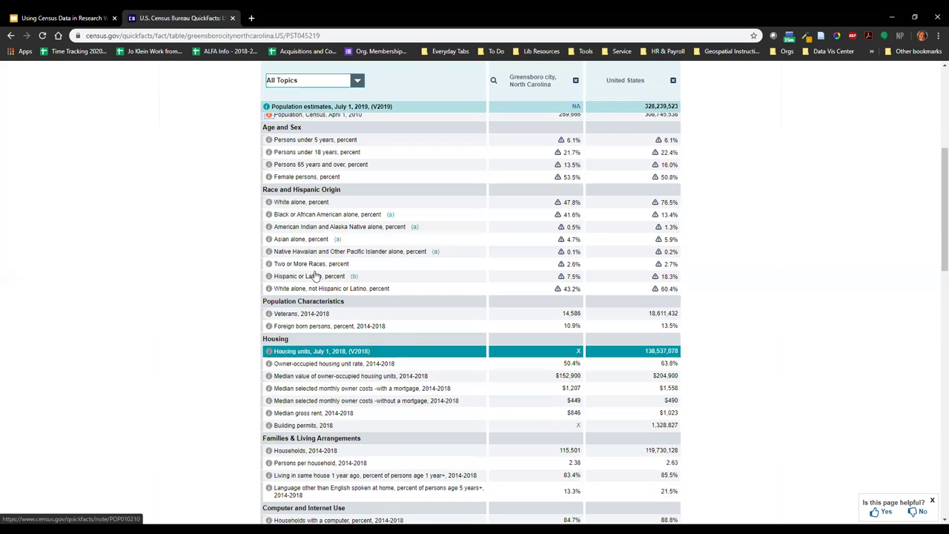
{"action": "scroll", "coordinate": [212, 375], "scroll_direction": "down", "scroll_amount": 6}
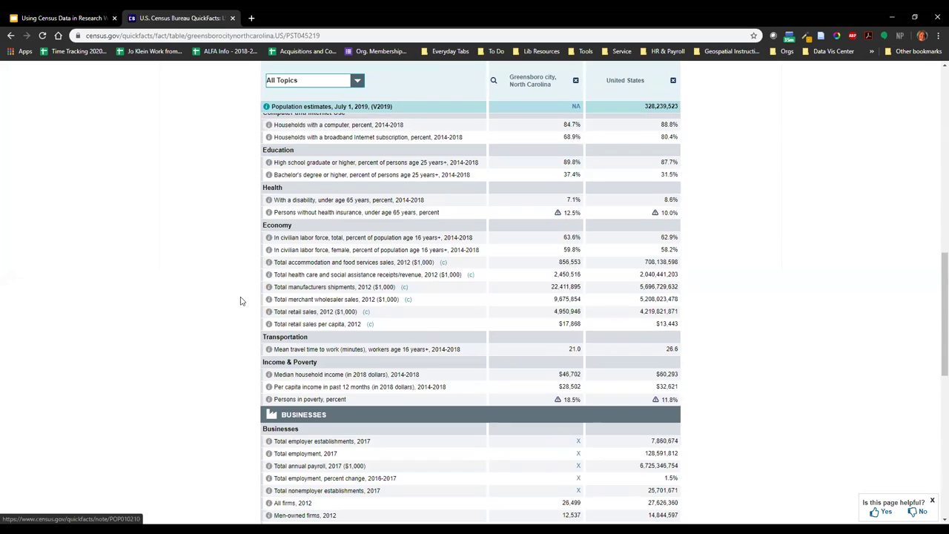
{"action": "scroll", "coordinate": [326, 178], "scroll_direction": "up", "scroll_amount": 1}
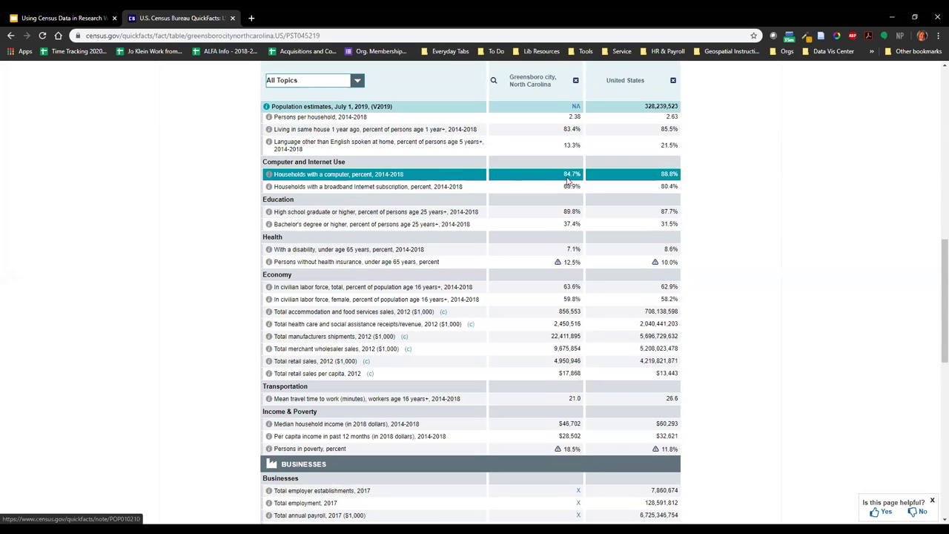
{"action": "left_click", "coordinate": [270, 175]}
{"action": "left_click_drag", "start_coordinate": [346, 159], "coordinate": [438, 158]}
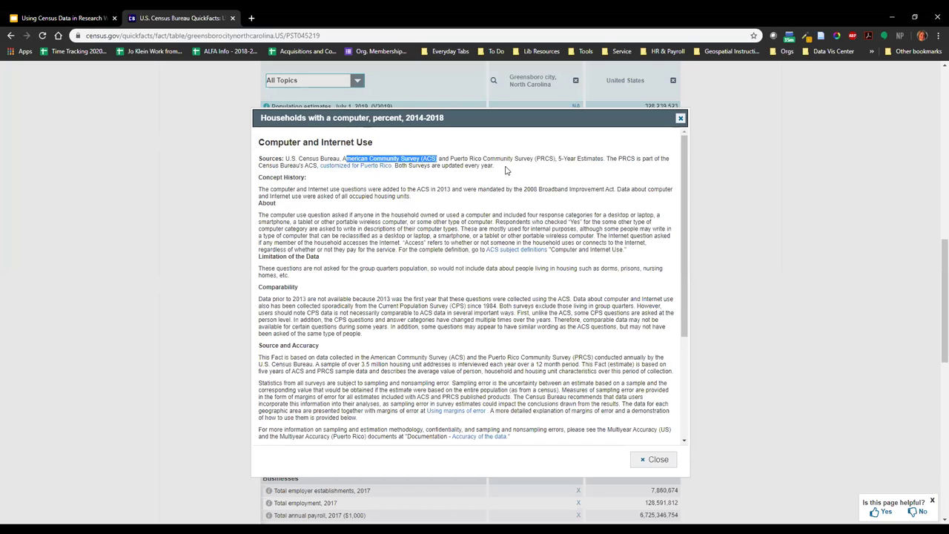
{"action": "left_click", "coordinate": [400, 158]}
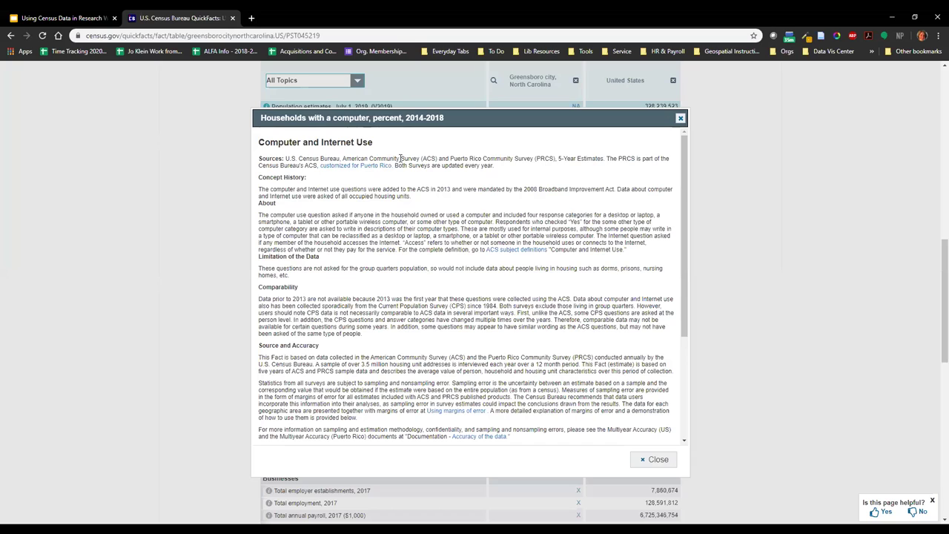
{"action": "left_click_drag", "start_coordinate": [586, 159], "coordinate": [557, 158]}
{"action": "left_click", "coordinate": [577, 166]}
{"action": "left_click_drag", "start_coordinate": [404, 117], "coordinate": [446, 118]}
{"action": "left_click", "coordinate": [655, 460]}
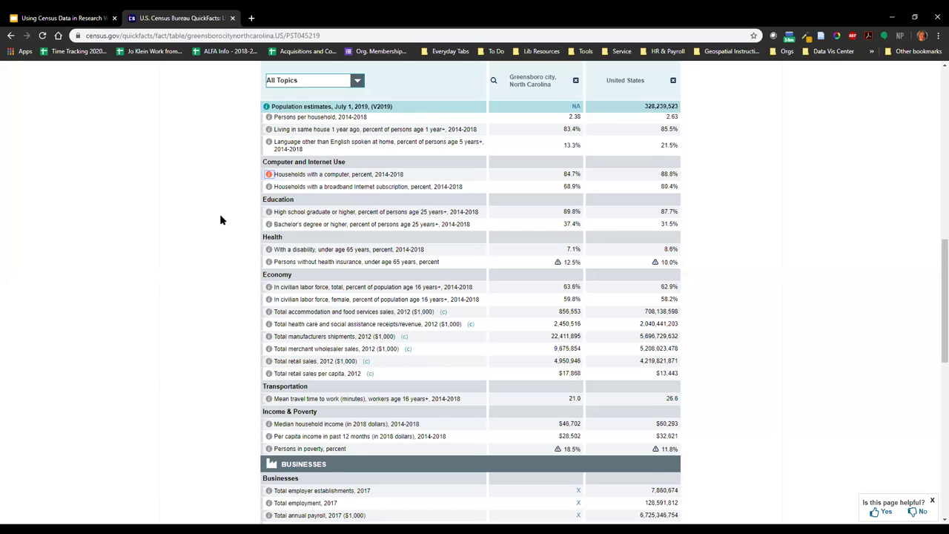
Add Guilford County, North Carolina to the QuickFacts comparison table.
{"action": "scroll", "coordinate": [221, 215], "scroll_direction": "up", "scroll_amount": 3}
{"action": "scroll", "coordinate": [476, 91], "scroll_direction": "up", "scroll_amount": 5}
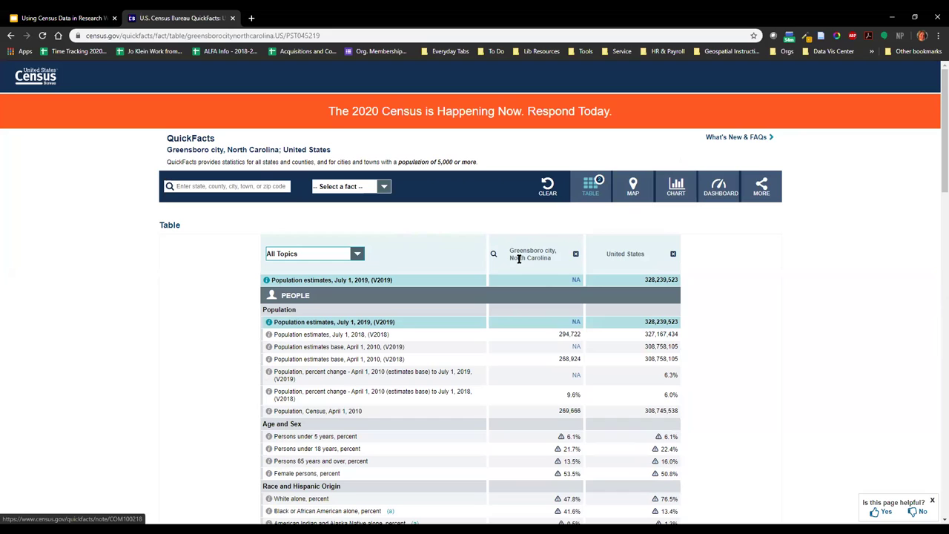
{"action": "left_click", "coordinate": [263, 181]}
{"action": "type", "text": "gu"}
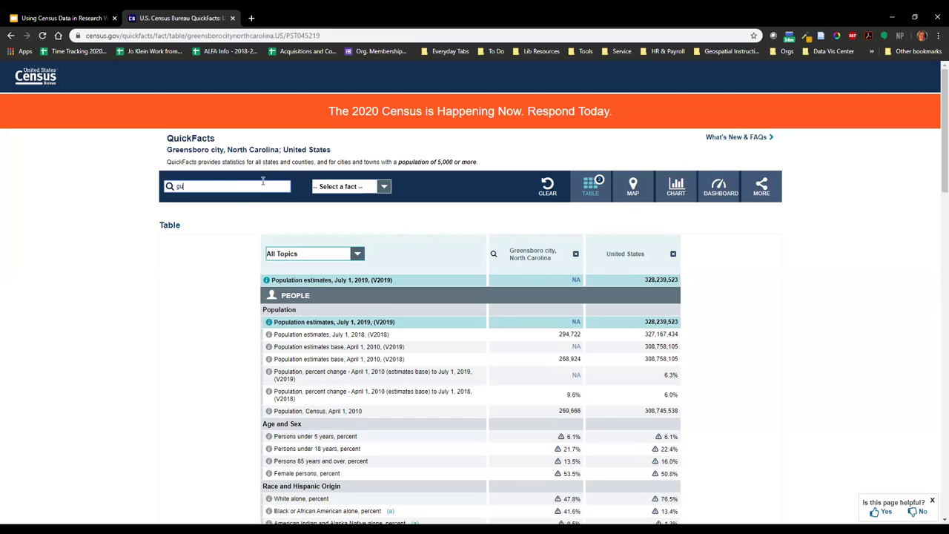
{"action": "type", "text": "ilford"}
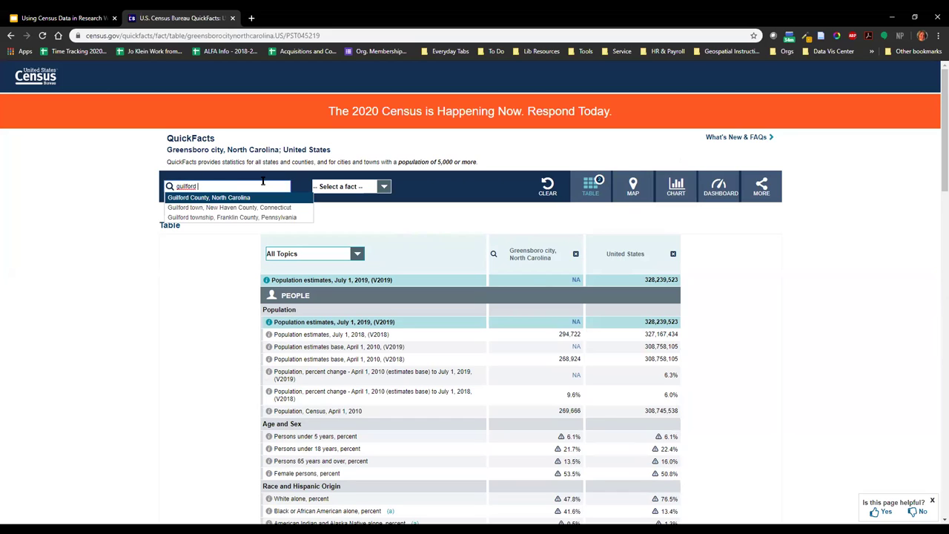
{"action": "left_click", "coordinate": [242, 198]}
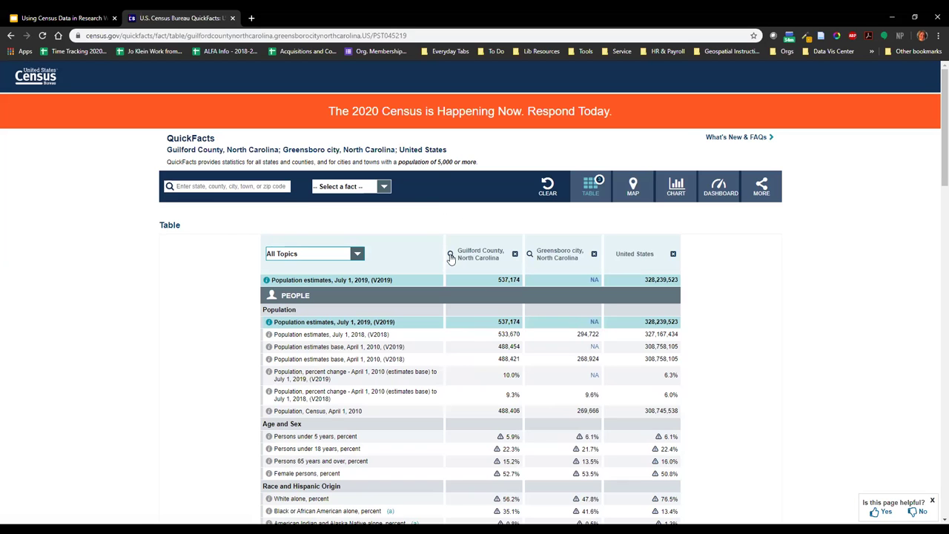
Open the Quicklinks for Guilford County and examine the American Community Survey data profile categories and the general demographic profiles.
{"action": "left_click", "coordinate": [450, 255]}
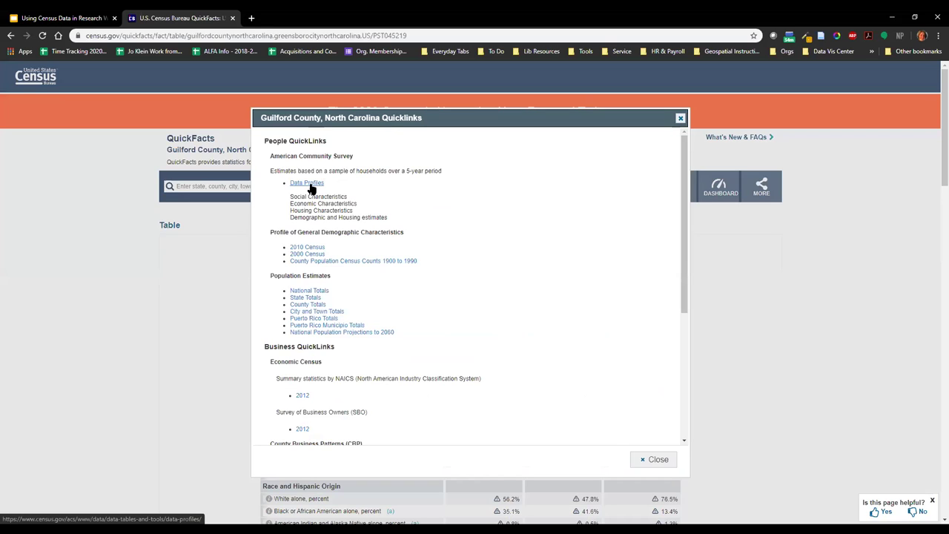
{"action": "left_click_drag", "start_coordinate": [289, 196], "coordinate": [356, 217]}
{"action": "left_click", "coordinate": [289, 218]}
{"action": "left_click", "coordinate": [360, 217]}
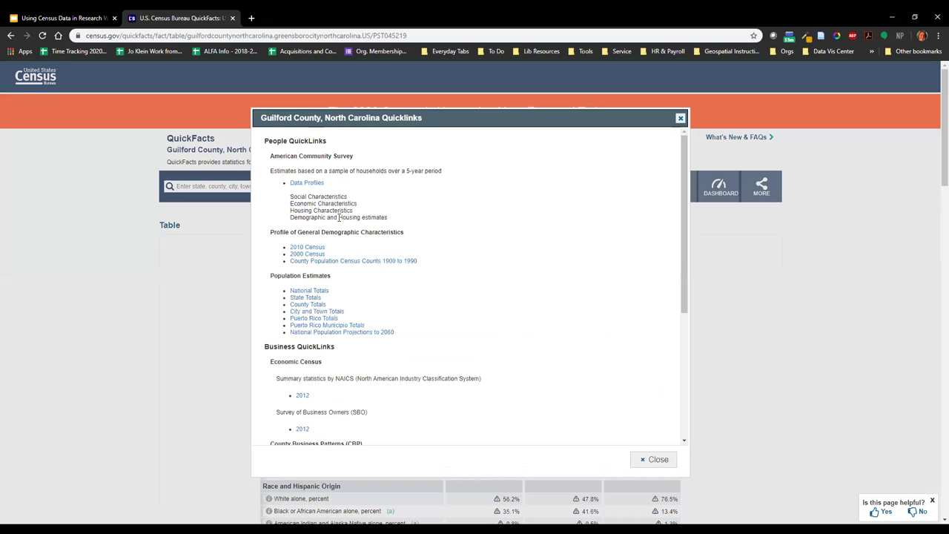
{"action": "left_click_drag", "start_coordinate": [387, 220], "coordinate": [289, 195]}
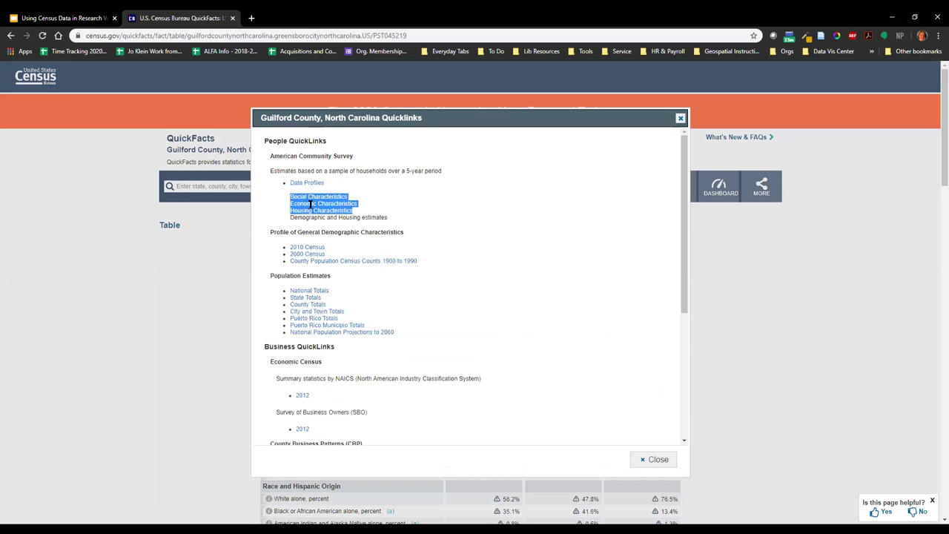
{"action": "left_click", "coordinate": [357, 214]}
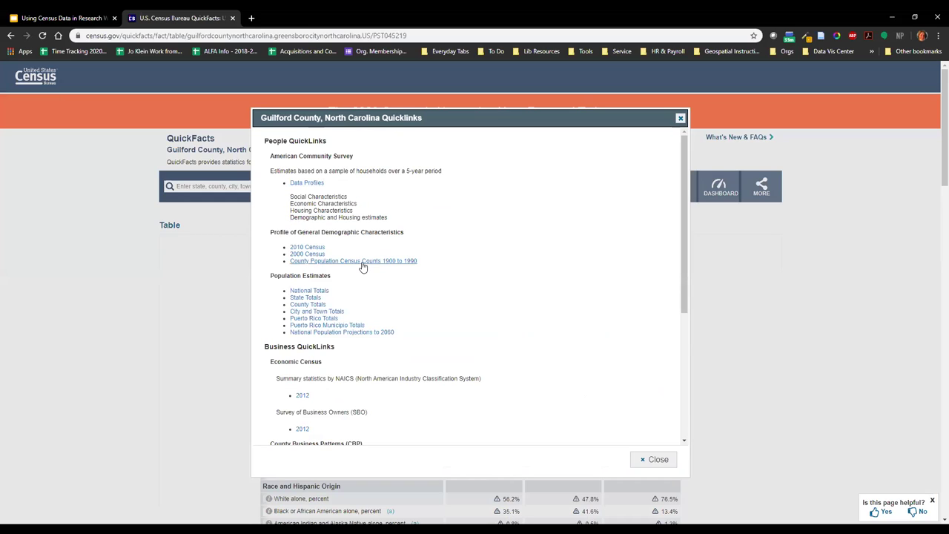
{"action": "left_click_drag", "start_coordinate": [294, 231], "coordinate": [352, 236]}
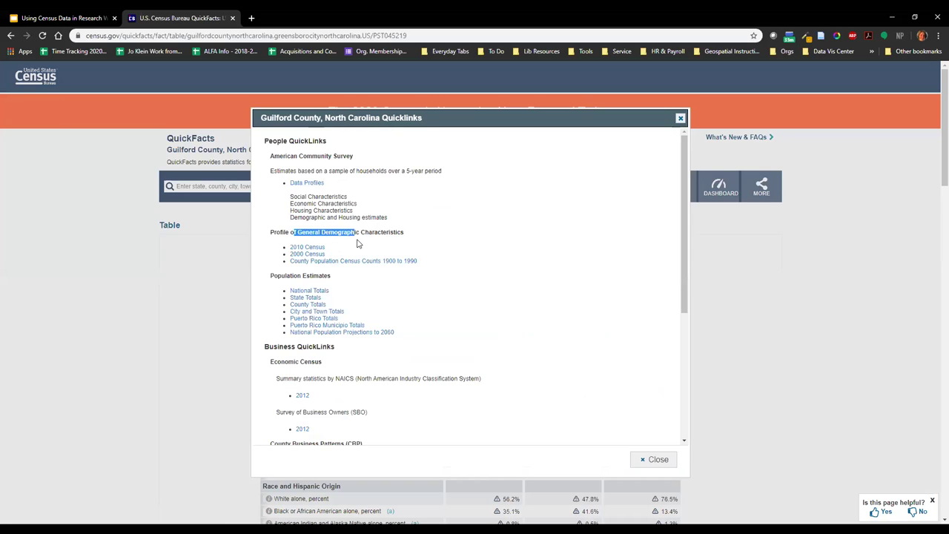
{"action": "left_click", "coordinate": [323, 213]}
{"action": "left_click_drag", "start_coordinate": [360, 217], "coordinate": [337, 217]}
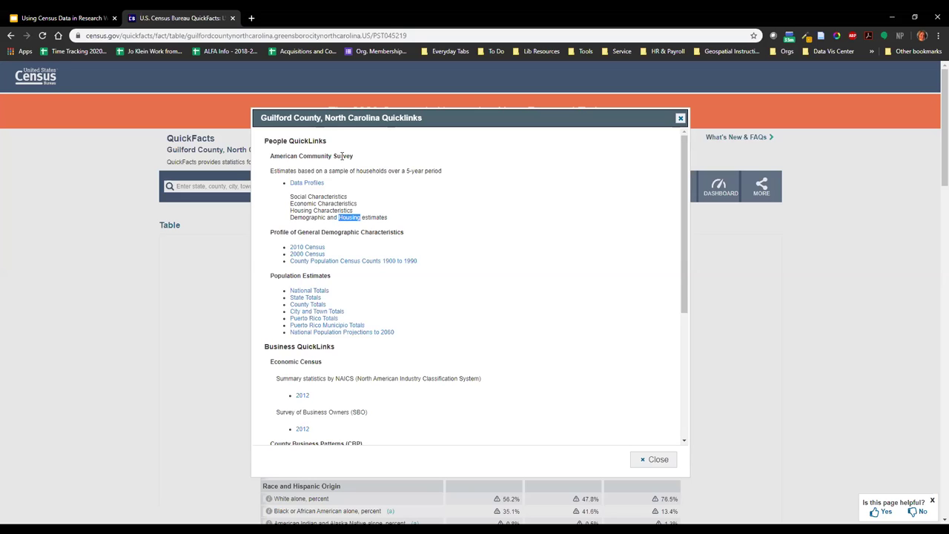
{"action": "left_click", "coordinate": [296, 213]}
{"action": "left_click_drag", "start_coordinate": [289, 212], "coordinate": [314, 210]}
{"action": "left_click", "coordinate": [338, 215]}
Review the business, geography and other links in the Guilford County Quicklinks, and close the Quicklinks.
{"action": "scroll", "coordinate": [330, 396], "scroll_direction": "down", "scroll_amount": 2}
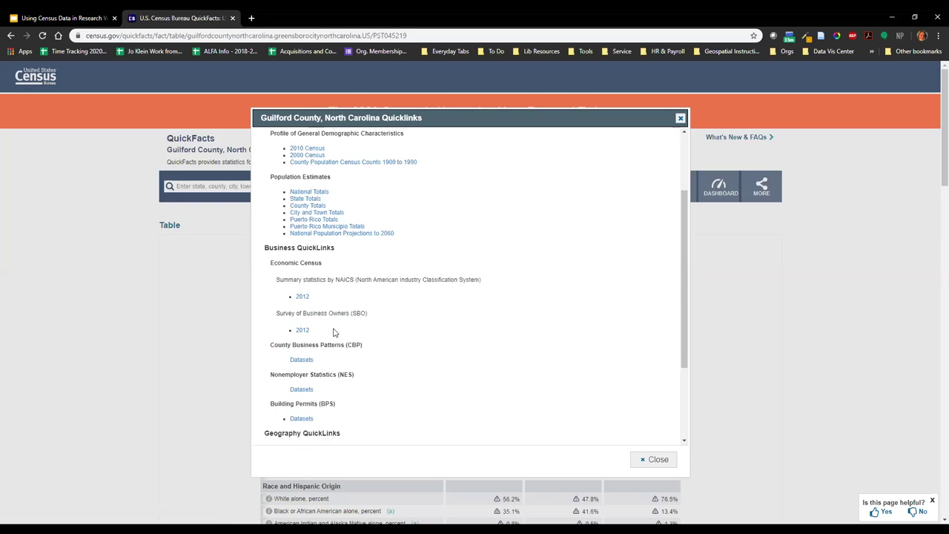
{"action": "scroll", "coordinate": [333, 332], "scroll_direction": "down", "scroll_amount": 3}
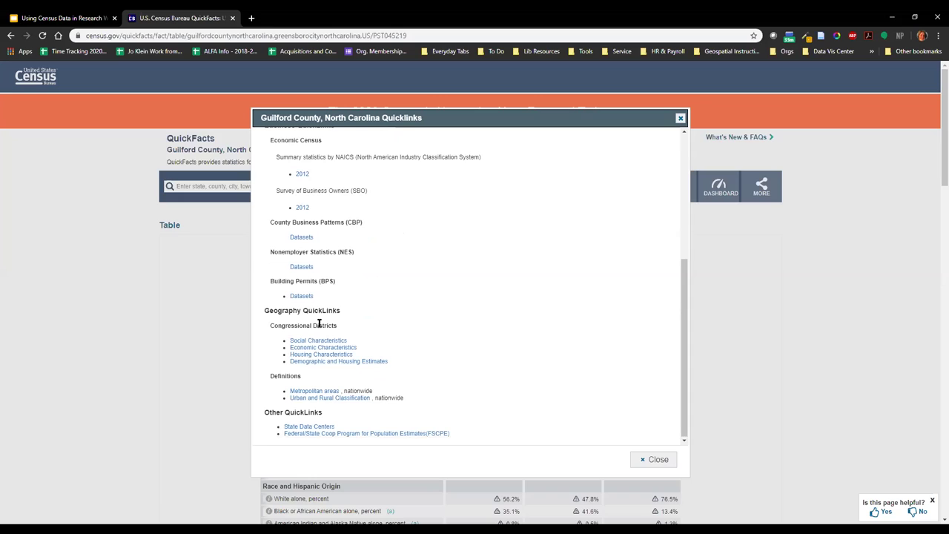
{"action": "triple_click", "coordinate": [339, 327]}
{"action": "left_click", "coordinate": [368, 331]}
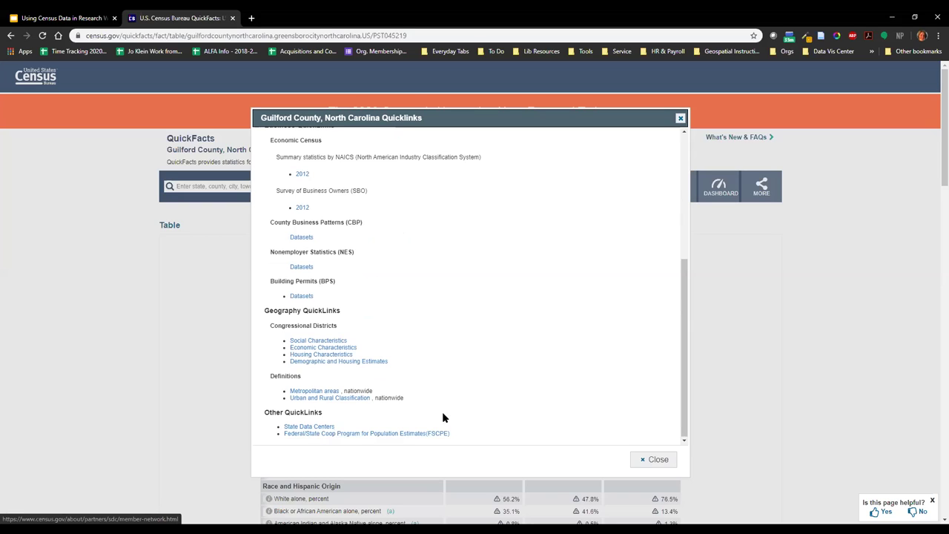
{"action": "scroll", "coordinate": [464, 406], "scroll_direction": "up", "scroll_amount": 5}
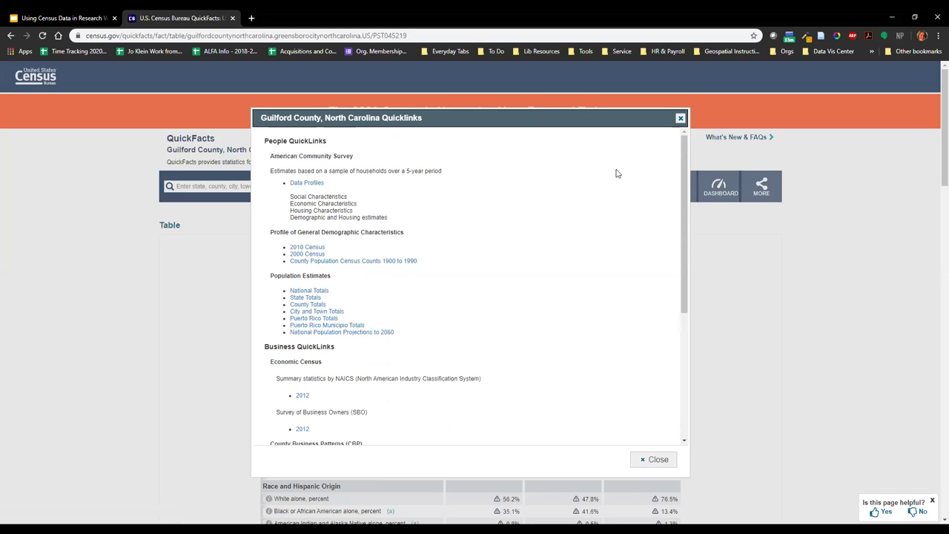
{"action": "left_click", "coordinate": [679, 118]}
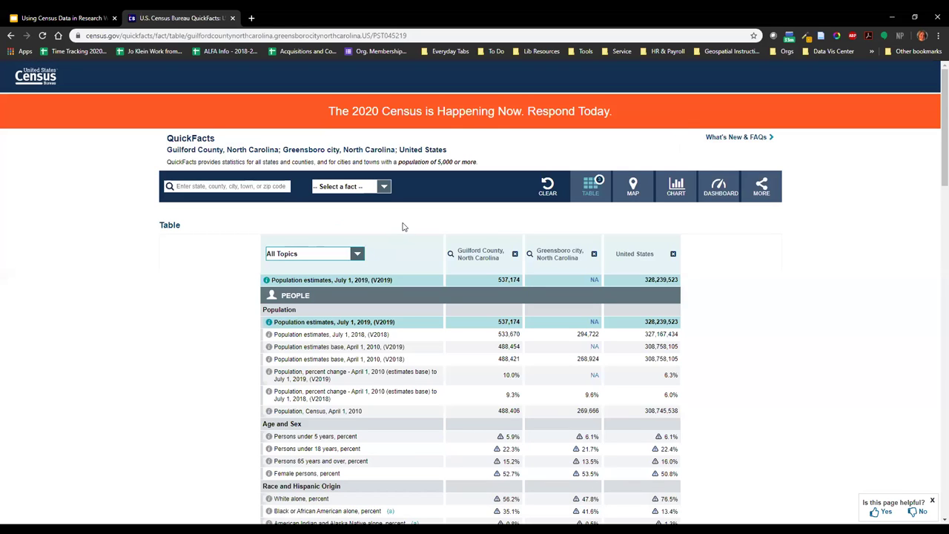
Close the QuickFacts page and open the US Census Bureau Site linked in the slide title.
{"action": "left_click", "coordinate": [232, 18]}
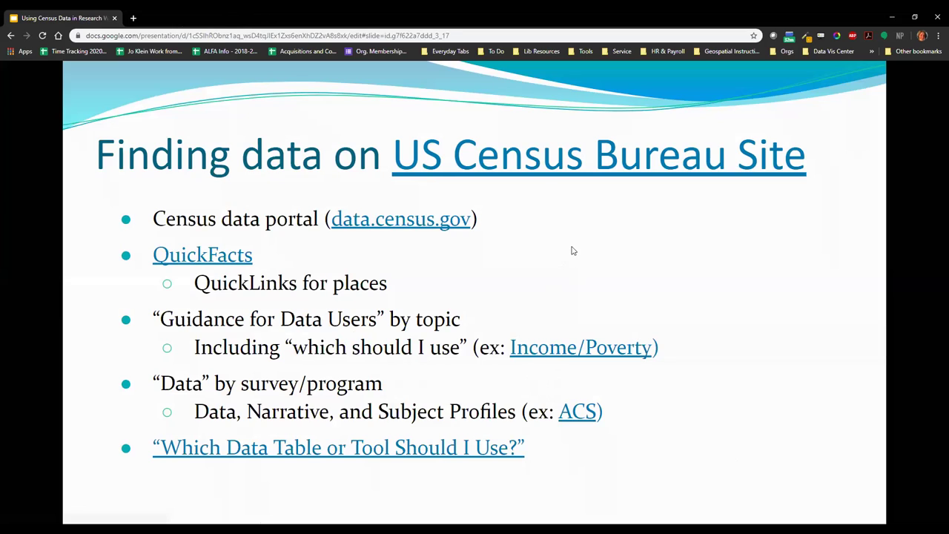
{"action": "left_click", "coordinate": [510, 157]}
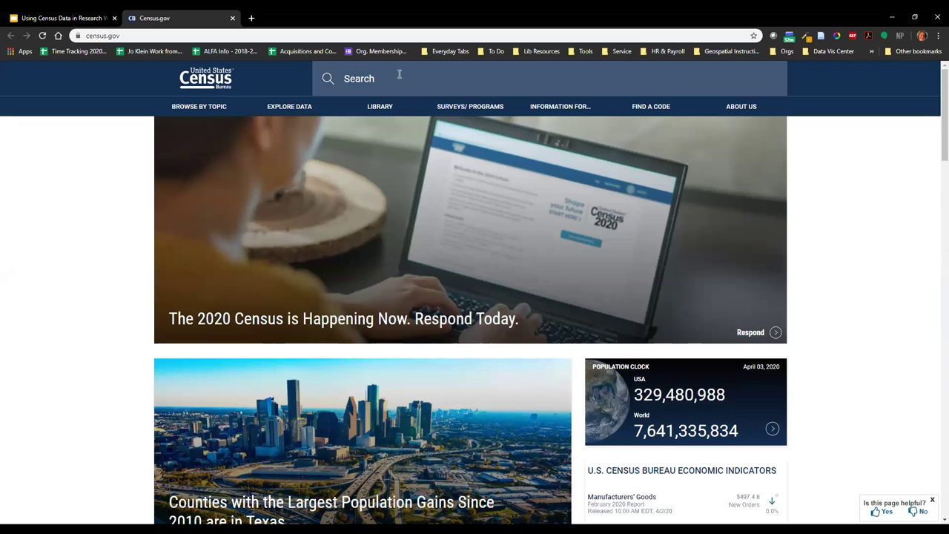
Open Guidance for Data Users under the Income and Poverty topic and highlight American Community Survey in its list of surveys.
{"action": "mouse_move", "coordinate": [225, 107]}
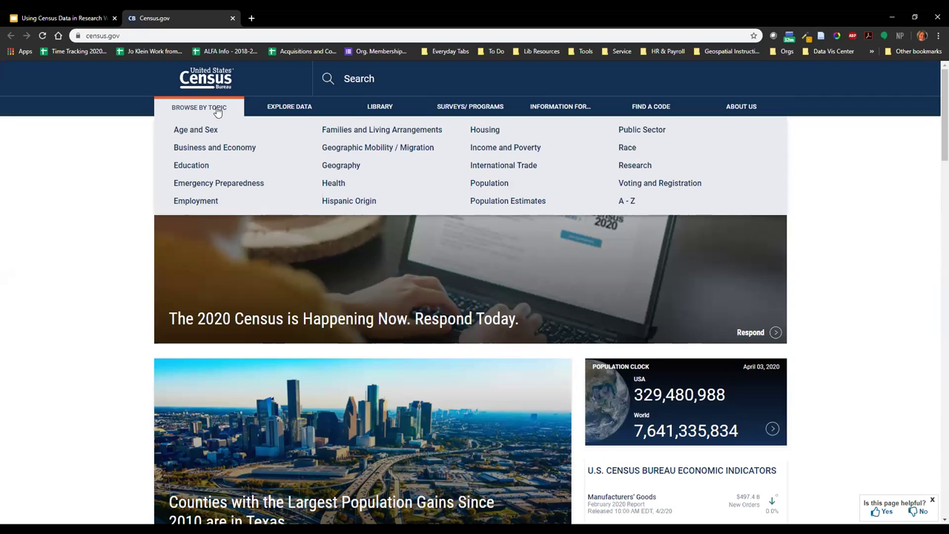
{"action": "left_click", "coordinate": [486, 151]}
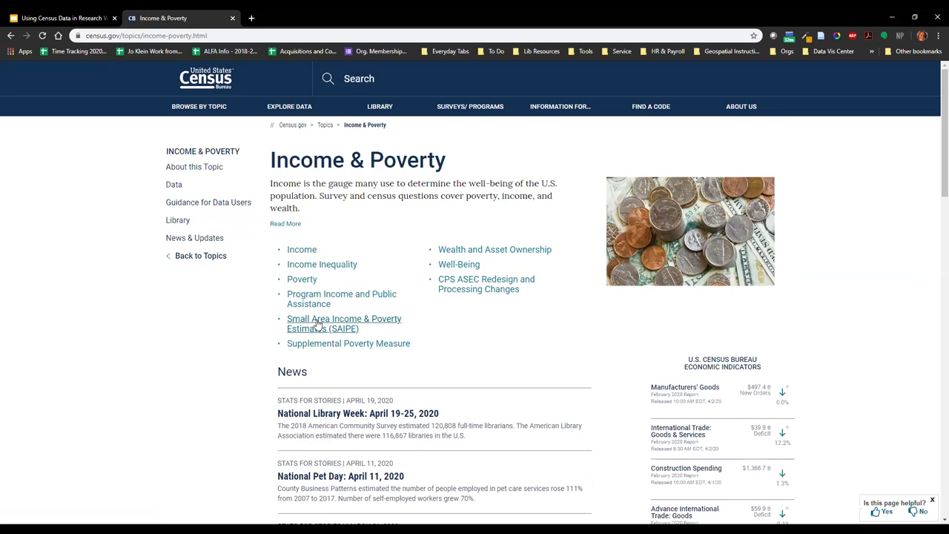
{"action": "left_click", "coordinate": [198, 207]}
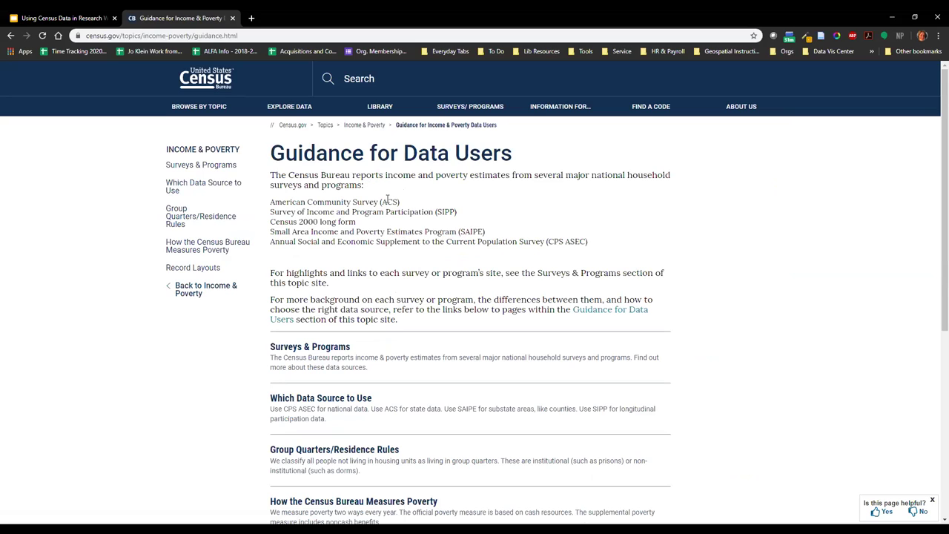
{"action": "left_click_drag", "start_coordinate": [281, 201], "coordinate": [344, 203]}
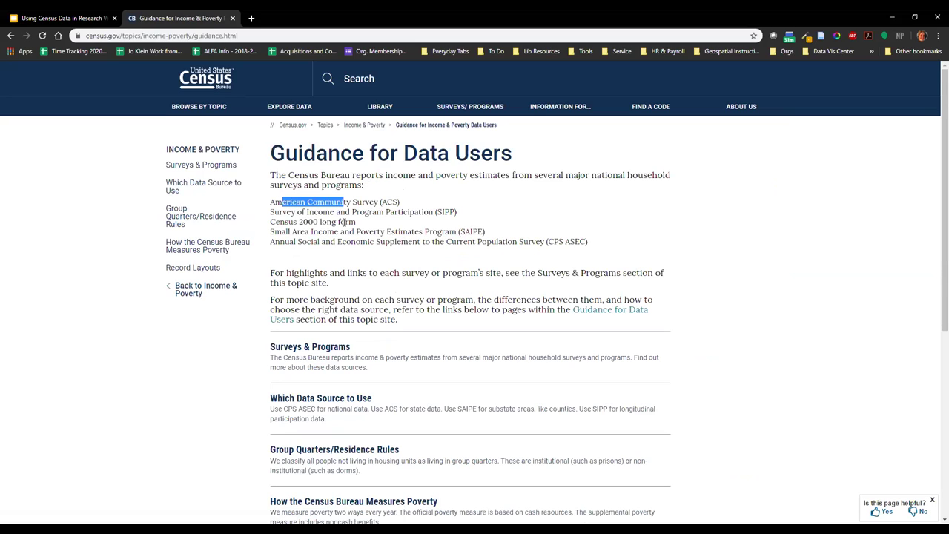
Highlight Census 2000 long form and Survey of Income and Program Participation in the list of surveys, and clear the highlight.
{"action": "left_click_drag", "start_coordinate": [294, 223], "coordinate": [319, 222]}
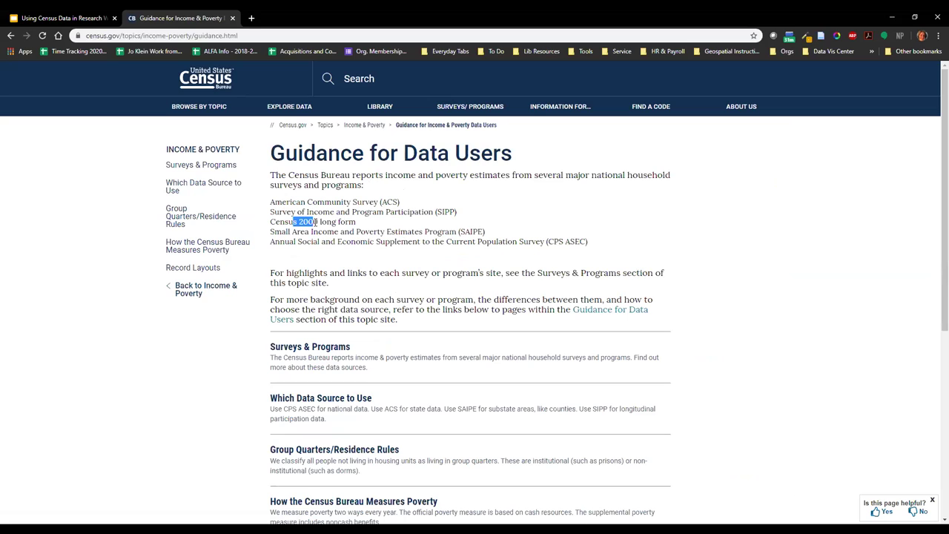
{"action": "left_click", "coordinate": [316, 222]}
{"action": "left_click_drag", "start_coordinate": [310, 222], "coordinate": [318, 222]}
{"action": "left_click_drag", "start_coordinate": [282, 212], "coordinate": [320, 212]}
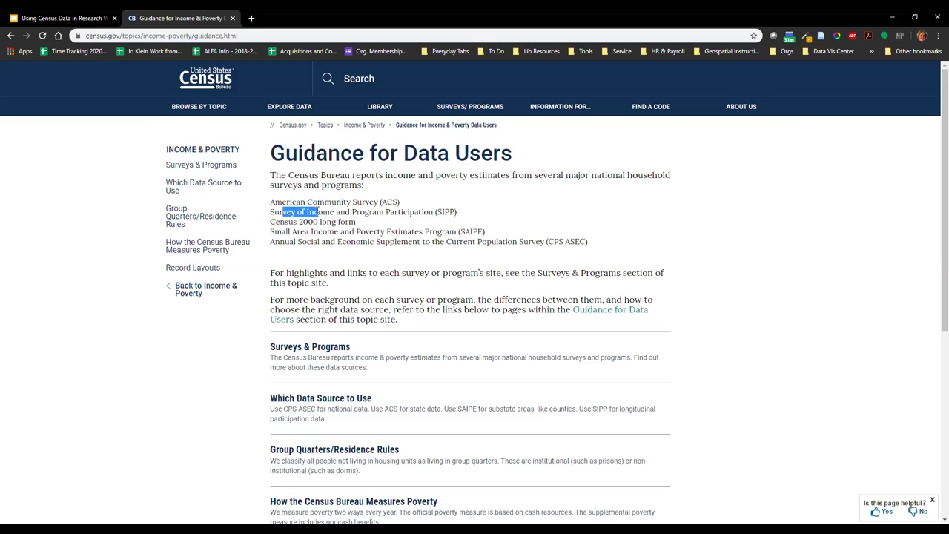
{"action": "left_click", "coordinate": [384, 207]}
Open the Which Data Source to Use page and bring up its chart of recommendations by geographic level.
{"action": "scroll", "coordinate": [384, 257], "scroll_direction": "down", "scroll_amount": 2}
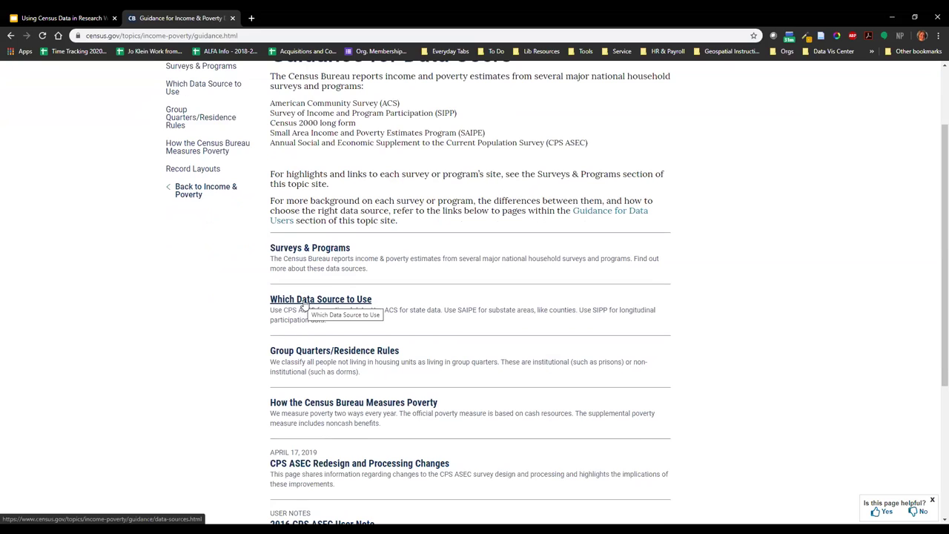
{"action": "left_click", "coordinate": [305, 301]}
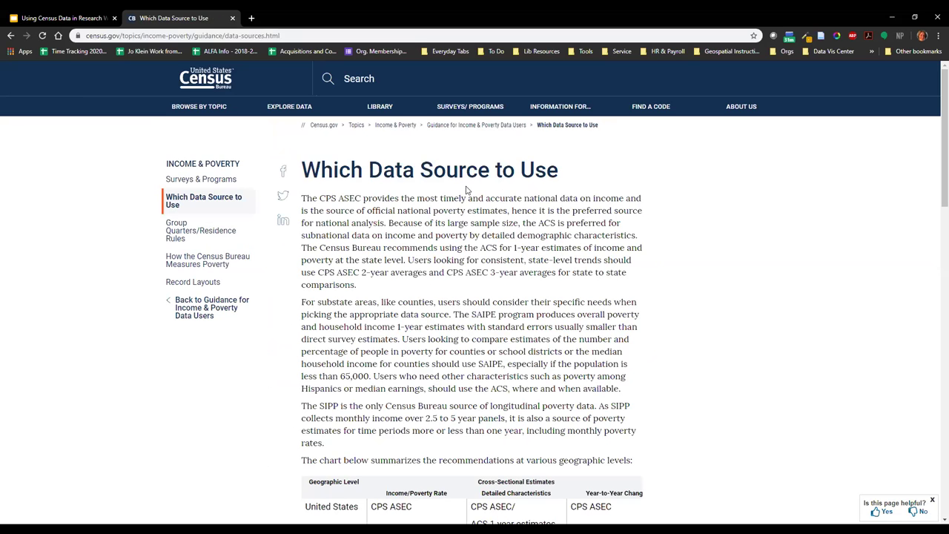
{"action": "scroll", "coordinate": [469, 287], "scroll_direction": "down", "scroll_amount": 2}
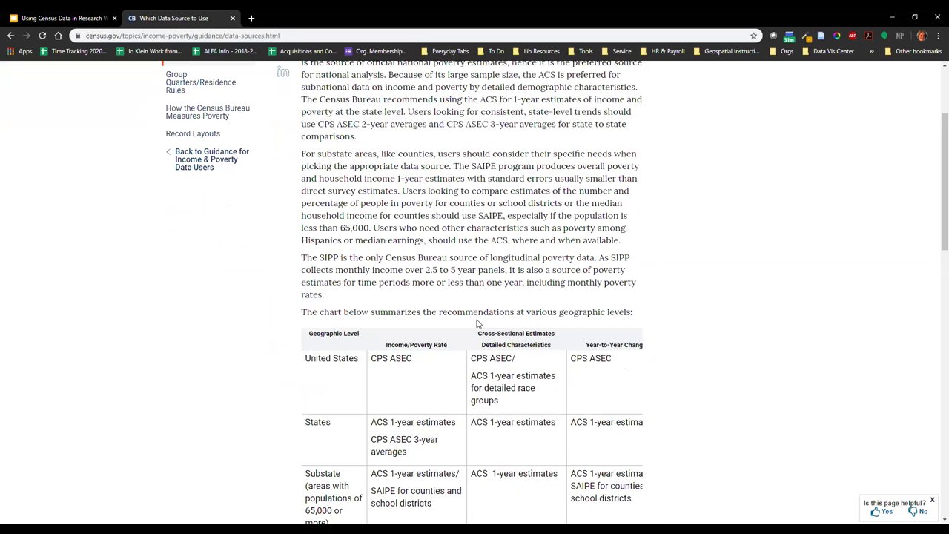
{"action": "scroll", "coordinate": [474, 299], "scroll_direction": "down", "scroll_amount": 1}
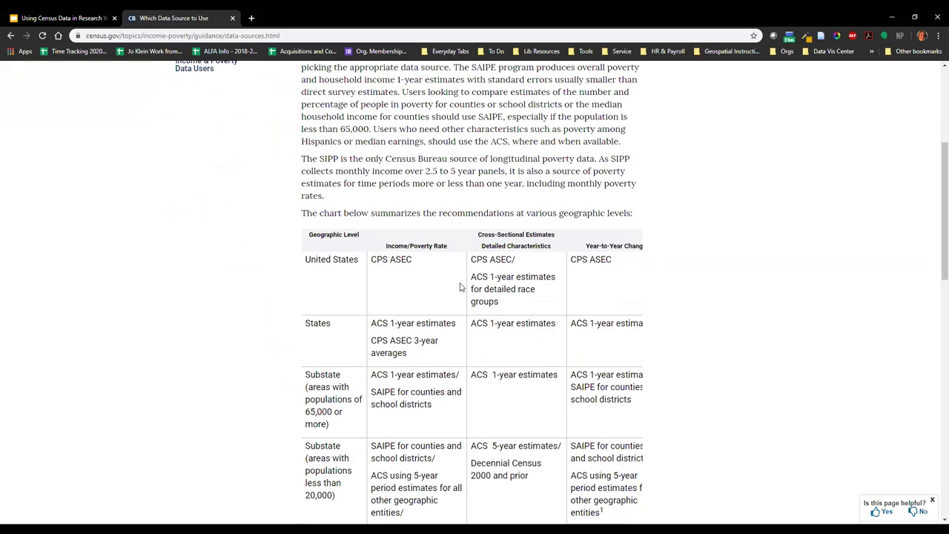
{"action": "scroll", "coordinate": [460, 289], "scroll_direction": "down", "scroll_amount": 2}
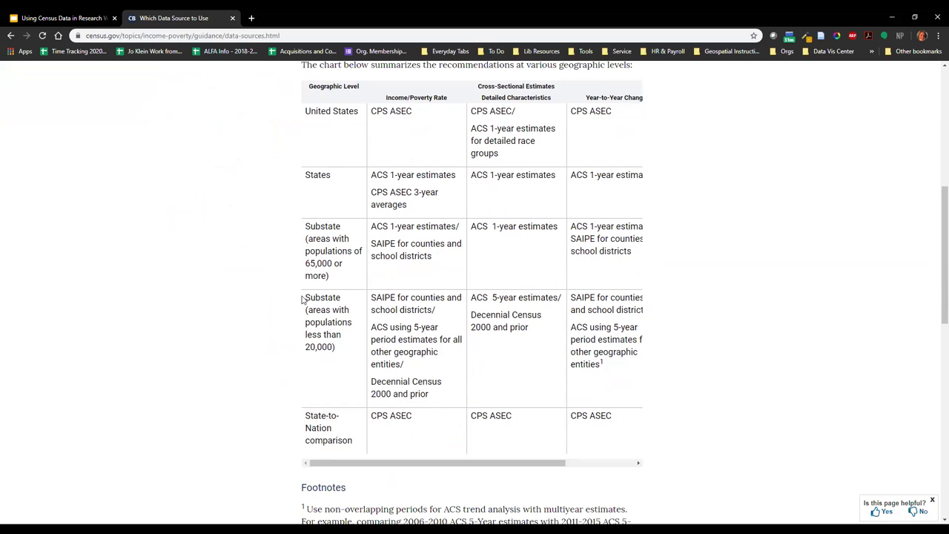
Highlight the chart's substate rows by population size and the Income/Poverty Rate and Cross-Sectional Estimates Detailed Characteristics headings.
{"action": "mouse_move", "coordinate": [334, 348]}
{"action": "left_mouse_down"}
{"action": "mouse_move", "coordinate": [307, 311]}
{"action": "mouse_move", "coordinate": [324, 343]}
{"action": "left_mouse_up"}
{"action": "left_click_drag", "start_coordinate": [335, 275], "coordinate": [364, 232]}
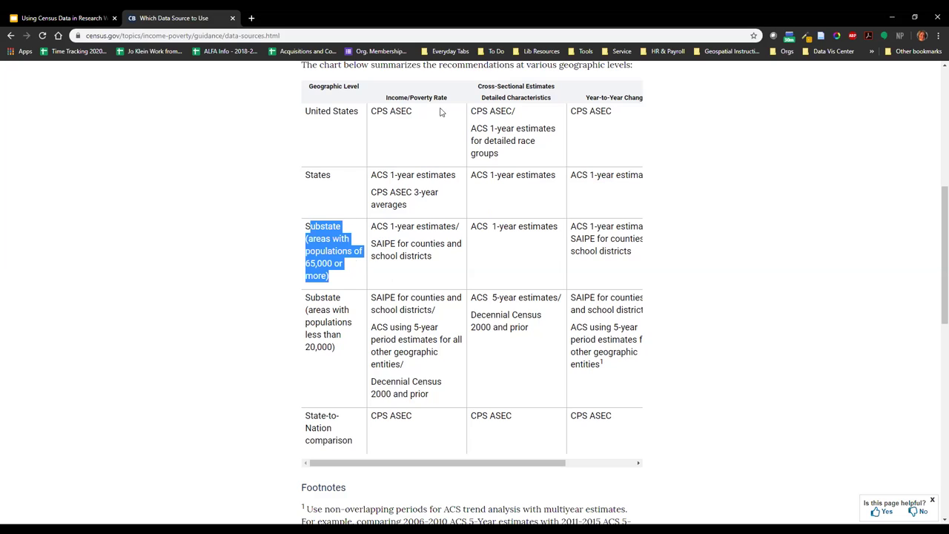
{"action": "left_click_drag", "start_coordinate": [386, 97], "coordinate": [444, 95]}
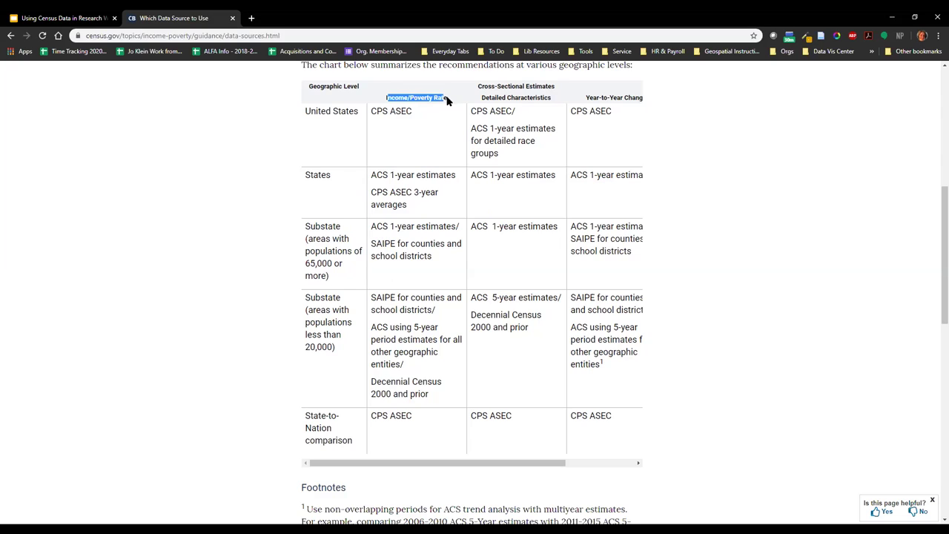
{"action": "left_click_drag", "start_coordinate": [479, 86], "coordinate": [551, 96]}
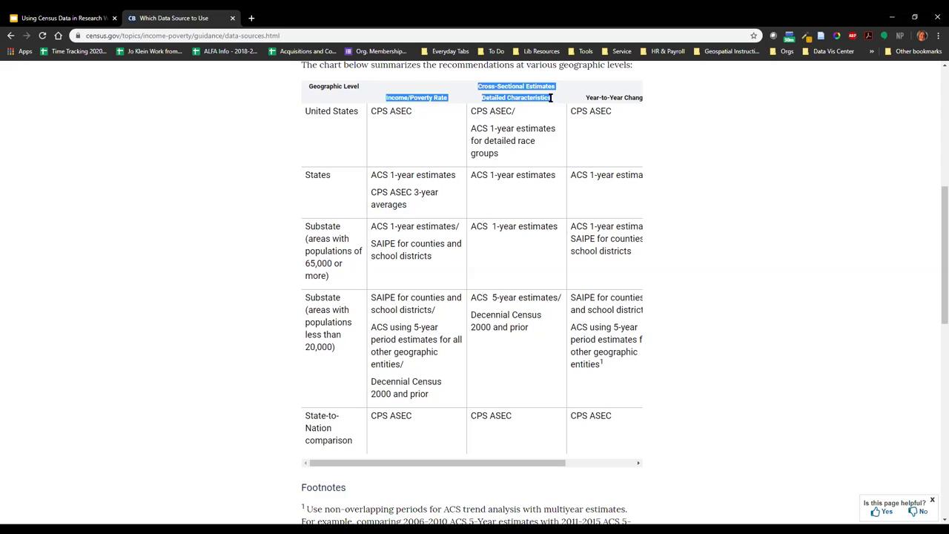
{"action": "left_click", "coordinate": [514, 85]}
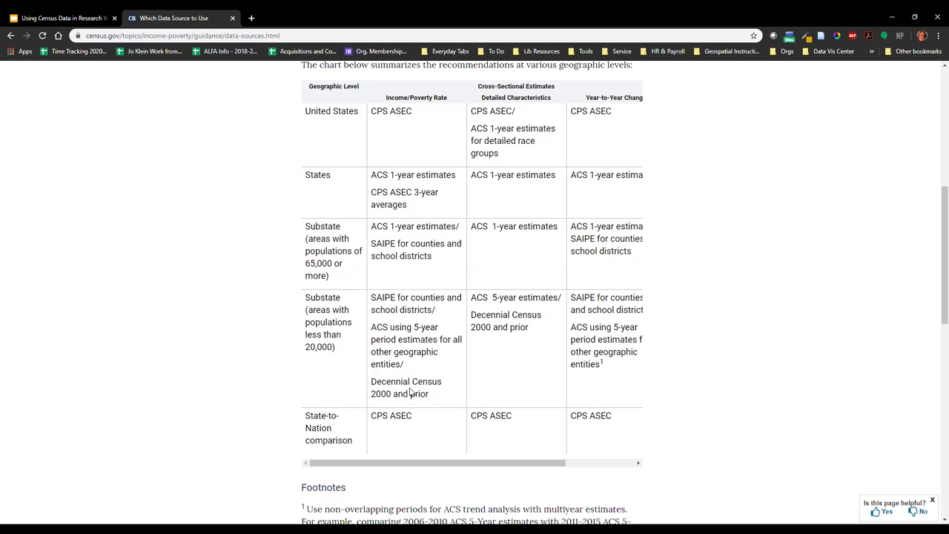
Examine the income/poverty rate sources recommended for substate areas, highlighting ACS 1-year estimates and SAIPE for populations of 65,000 or more.
{"action": "left_click_drag", "start_coordinate": [430, 394], "coordinate": [382, 381]}
{"action": "left_click", "coordinate": [353, 249]}
{"action": "left_click_drag", "start_coordinate": [373, 227], "coordinate": [454, 235]}
{"action": "left_click_drag", "start_coordinate": [373, 244], "coordinate": [448, 266]}
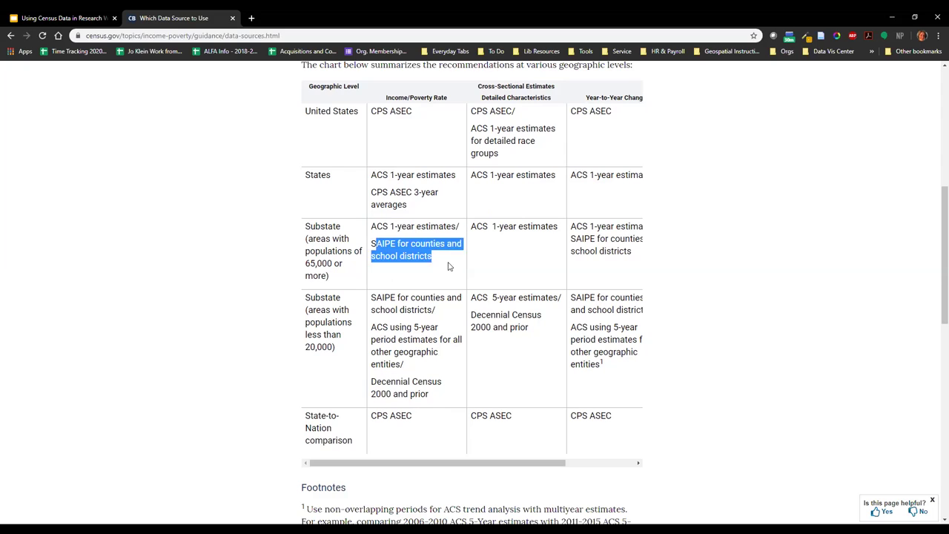
{"action": "left_click", "coordinate": [548, 226]}
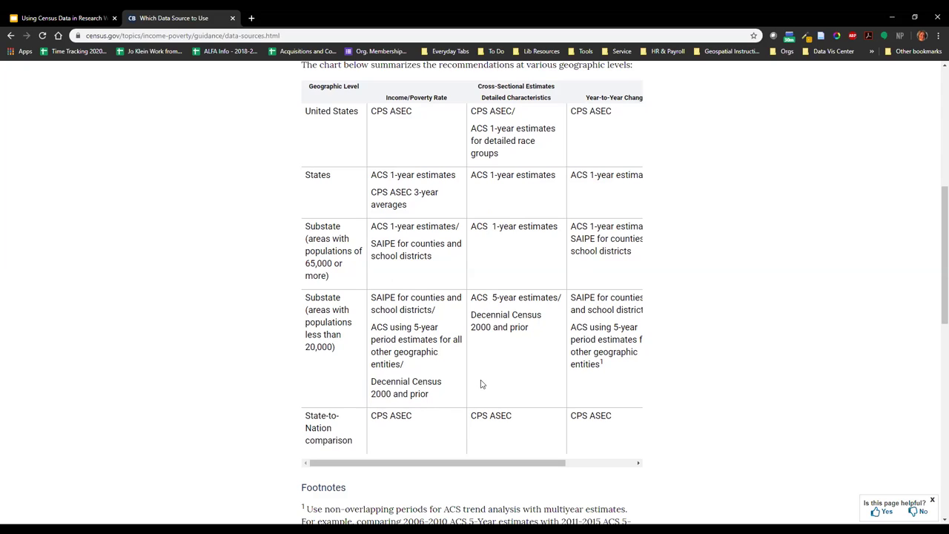
{"action": "left_click_drag", "start_coordinate": [321, 235], "coordinate": [415, 227]}
{"action": "left_click", "coordinate": [400, 228]}
Check the slide on finding data, return to the Census site, and open the Data page of the American Community Survey.
{"action": "left_click", "coordinate": [59, 18]}
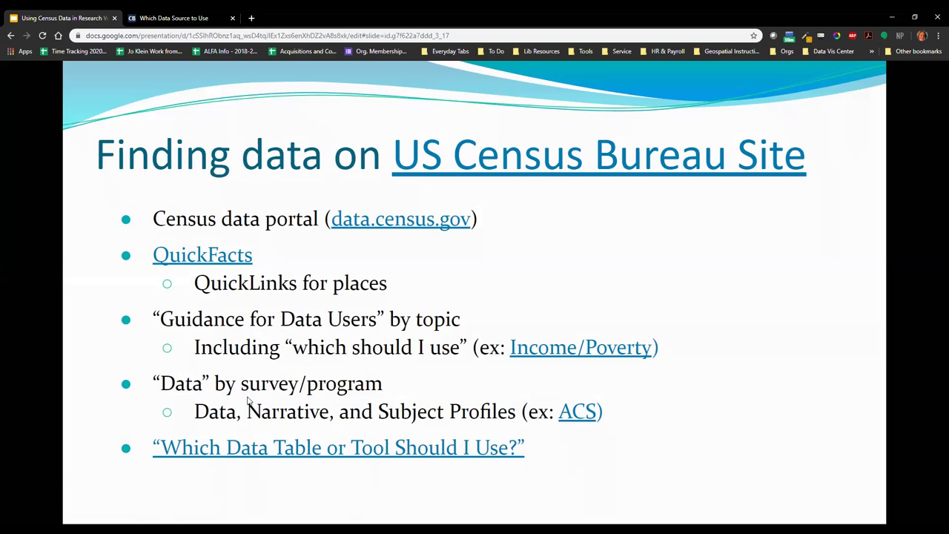
{"action": "left_click", "coordinate": [217, 19]}
{"action": "scroll", "coordinate": [274, 230], "scroll_direction": "up", "scroll_amount": 6}
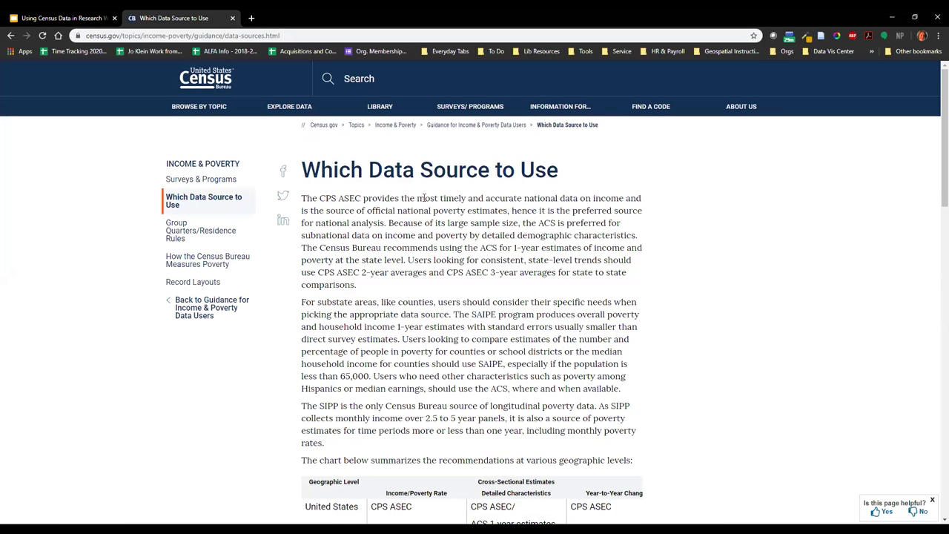
{"action": "mouse_move", "coordinate": [463, 115]}
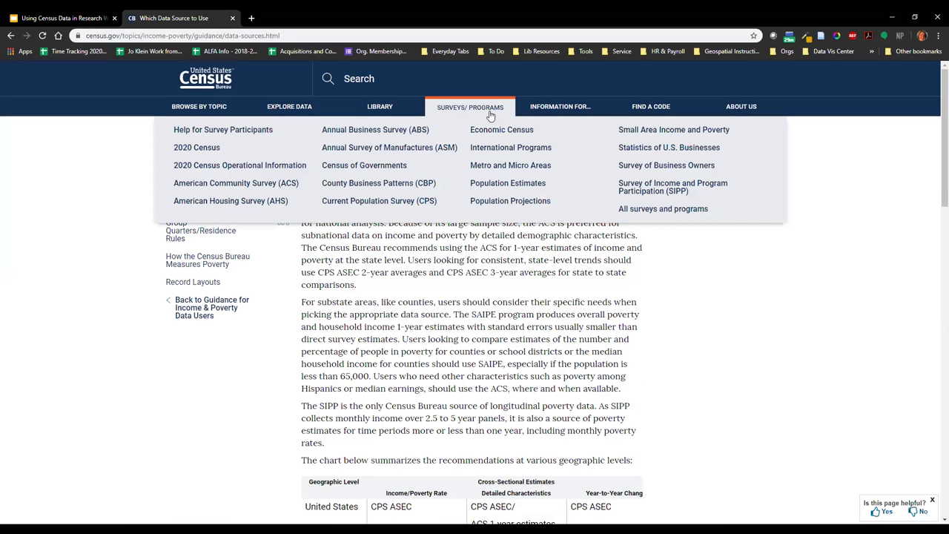
{"action": "left_click", "coordinate": [269, 185]}
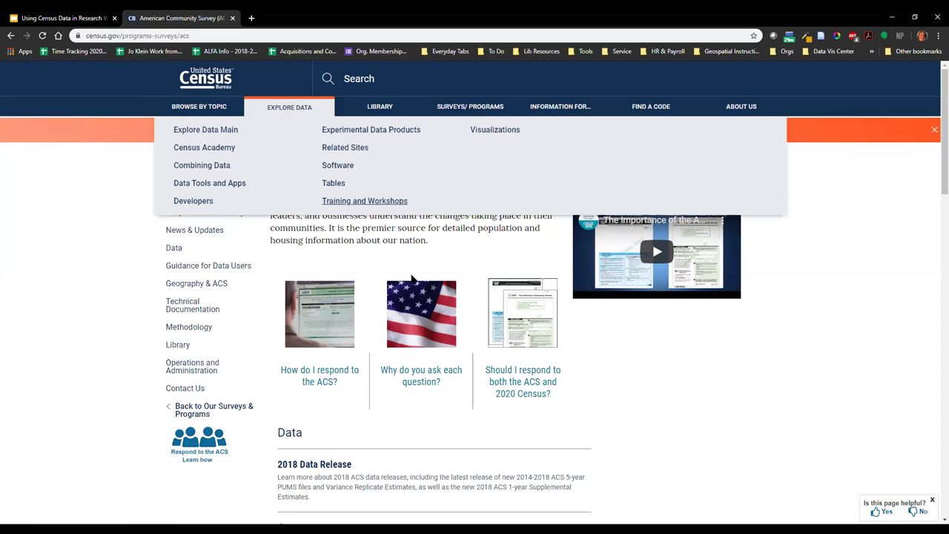
{"action": "left_click", "coordinate": [175, 249]}
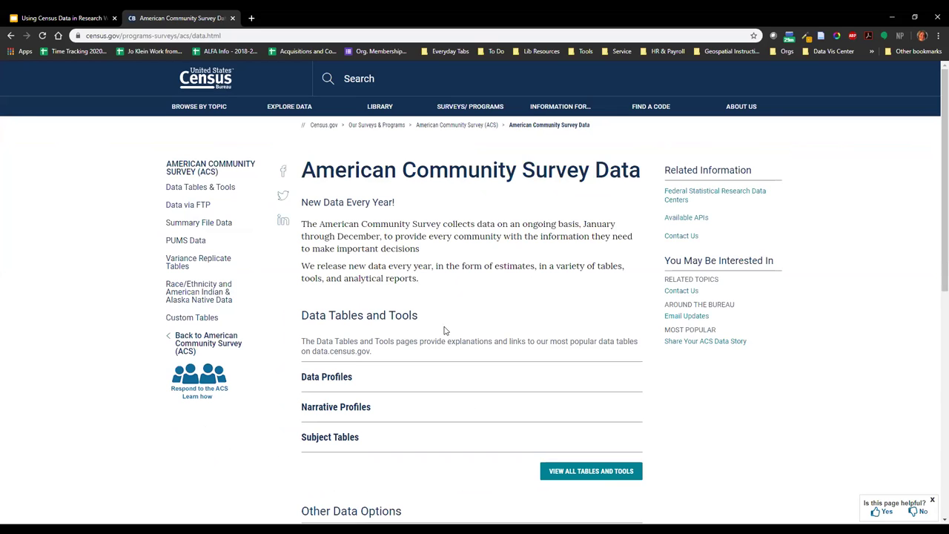
Review the American Community Survey data options, open Data Profiles, and highlight the most frequently requested subject areas in its description.
{"action": "scroll", "coordinate": [386, 330], "scroll_direction": "down", "scroll_amount": 1}
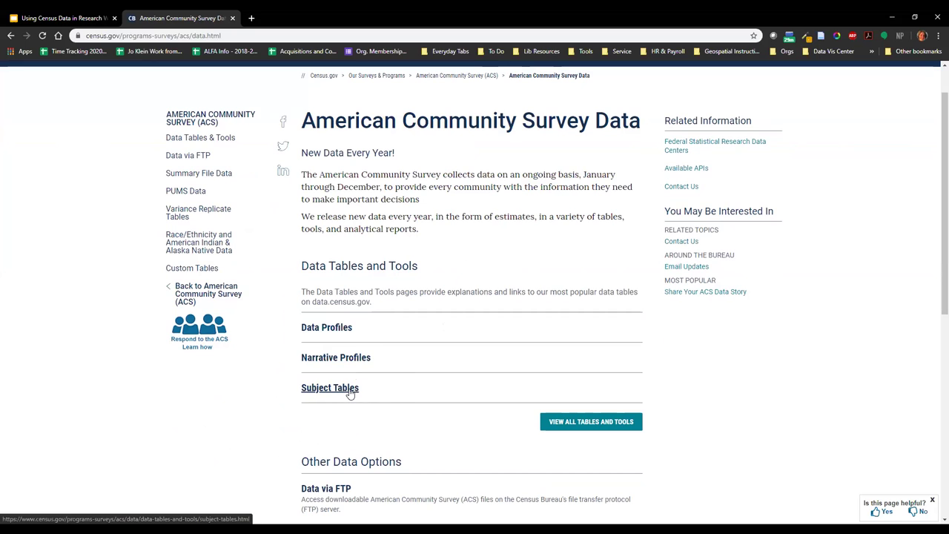
{"action": "scroll", "coordinate": [475, 359], "scroll_direction": "down", "scroll_amount": 2}
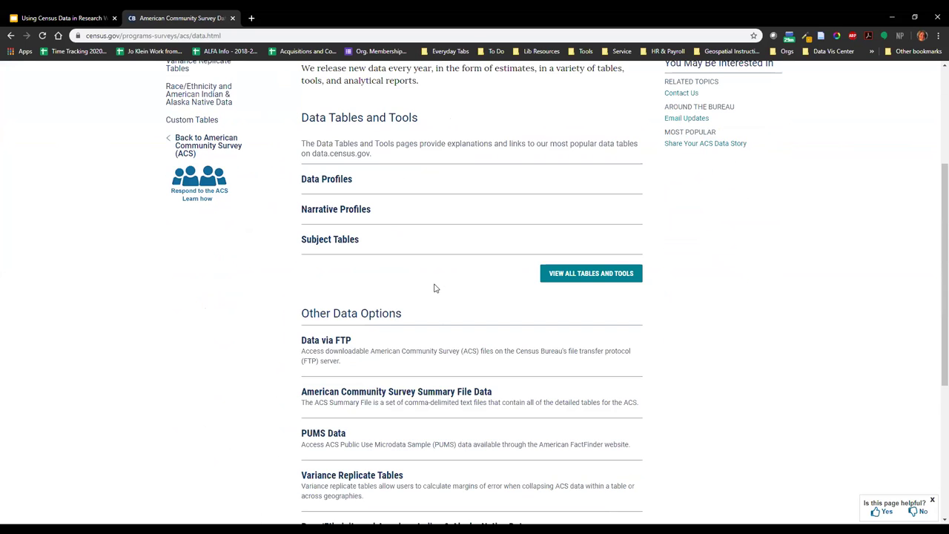
{"action": "scroll", "coordinate": [435, 287], "scroll_direction": "down", "scroll_amount": 1}
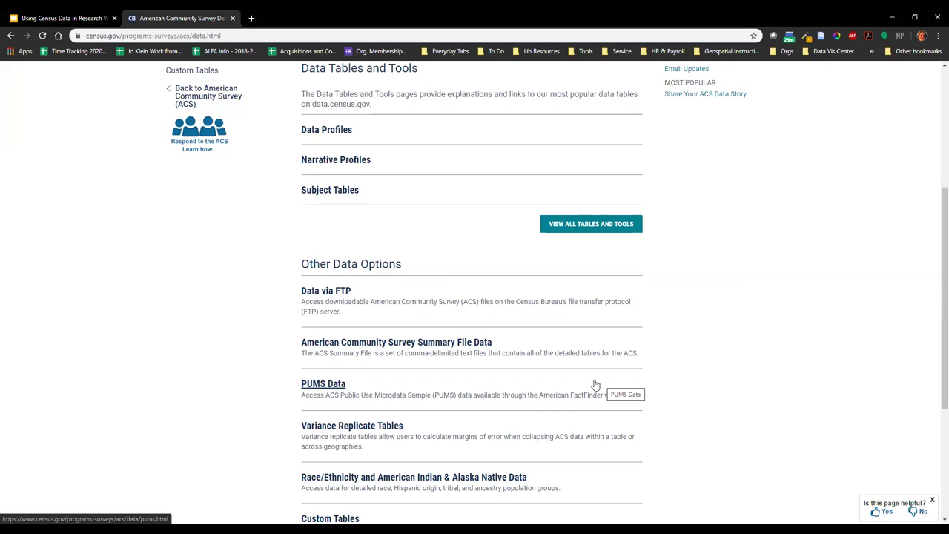
{"action": "scroll", "coordinate": [394, 375], "scroll_direction": "up", "scroll_amount": 3}
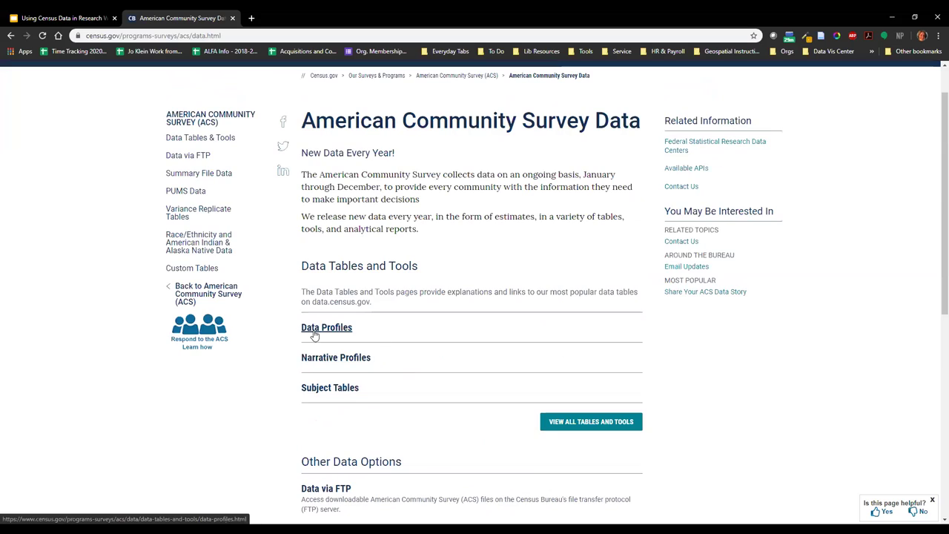
{"action": "left_click", "coordinate": [323, 332]}
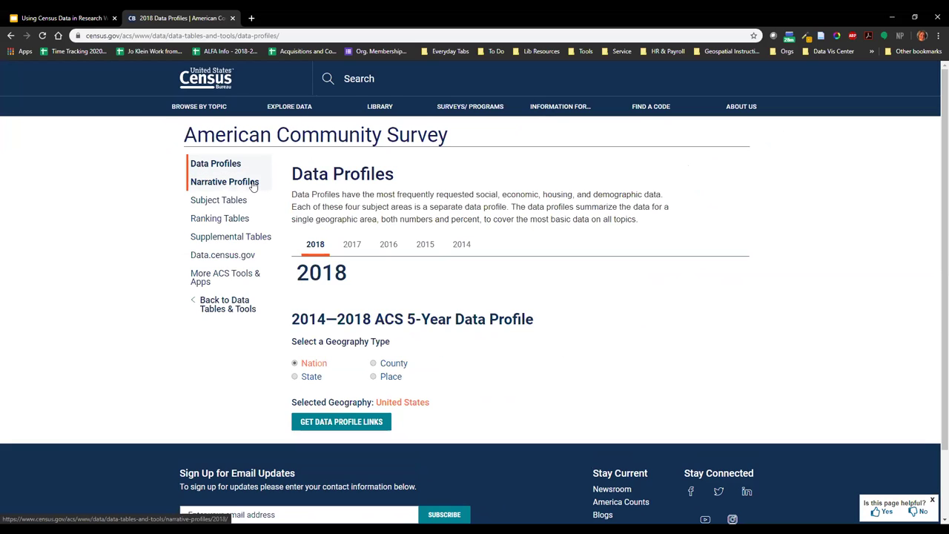
{"action": "left_click_drag", "start_coordinate": [393, 194], "coordinate": [661, 194]}
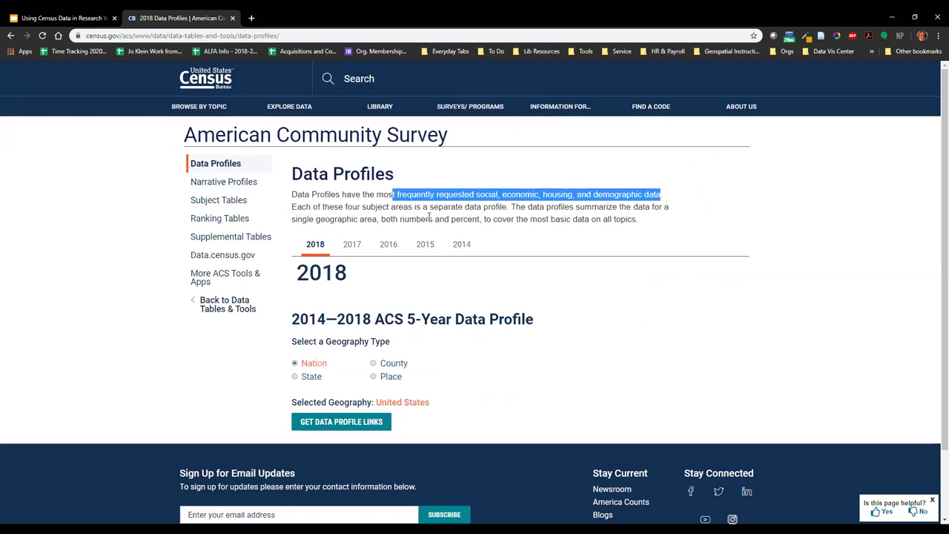
{"action": "left_click", "coordinate": [430, 210]}
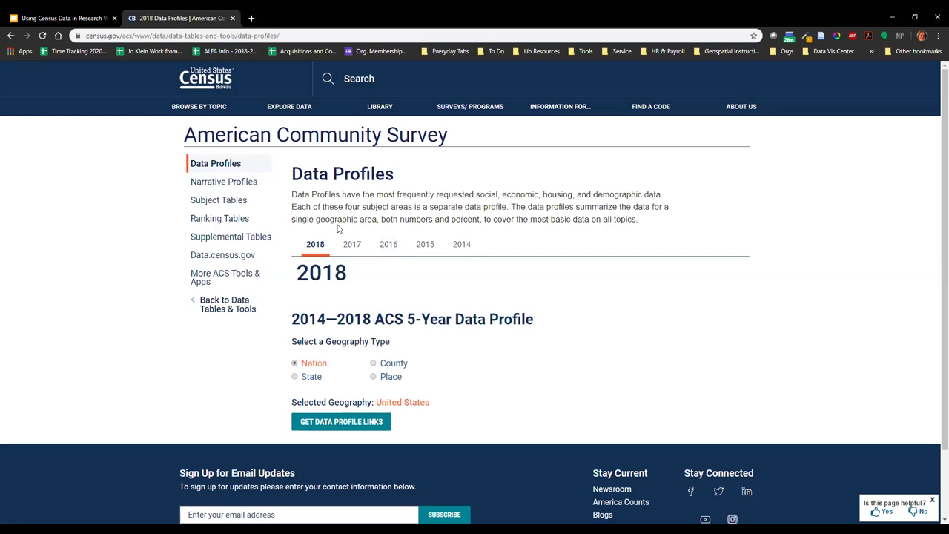
Compare Narrative Profiles with the 2018, 2017 and 2016 Data Profiles, and return to Narrative Profiles to view its geography types.
{"action": "left_click", "coordinate": [208, 185]}
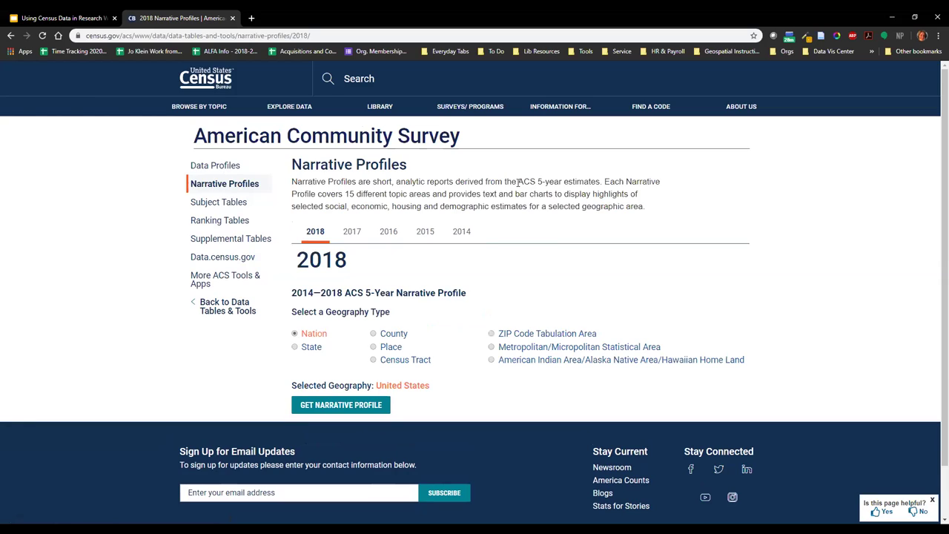
{"action": "left_click", "coordinate": [233, 167]}
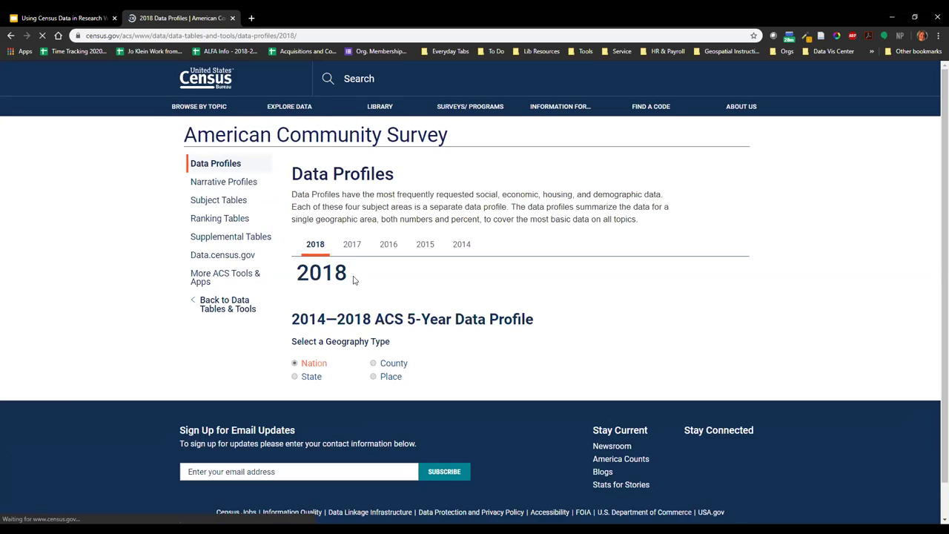
{"action": "left_click", "coordinate": [350, 246]}
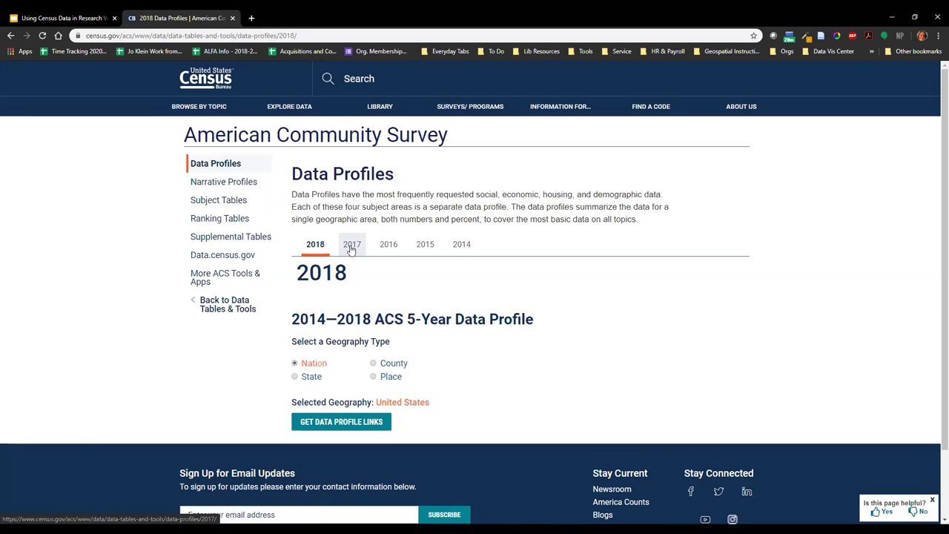
{"action": "left_click", "coordinate": [388, 245]}
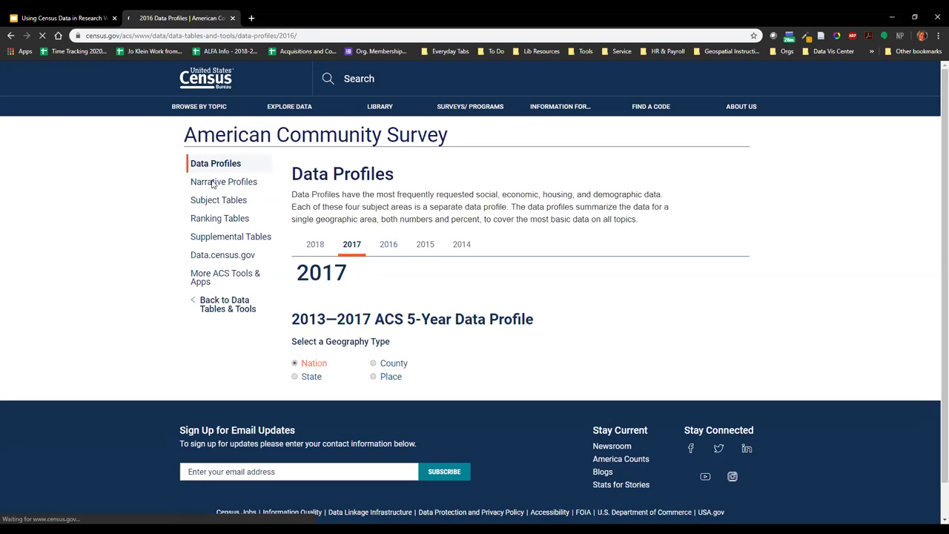
{"action": "left_click", "coordinate": [215, 184]}
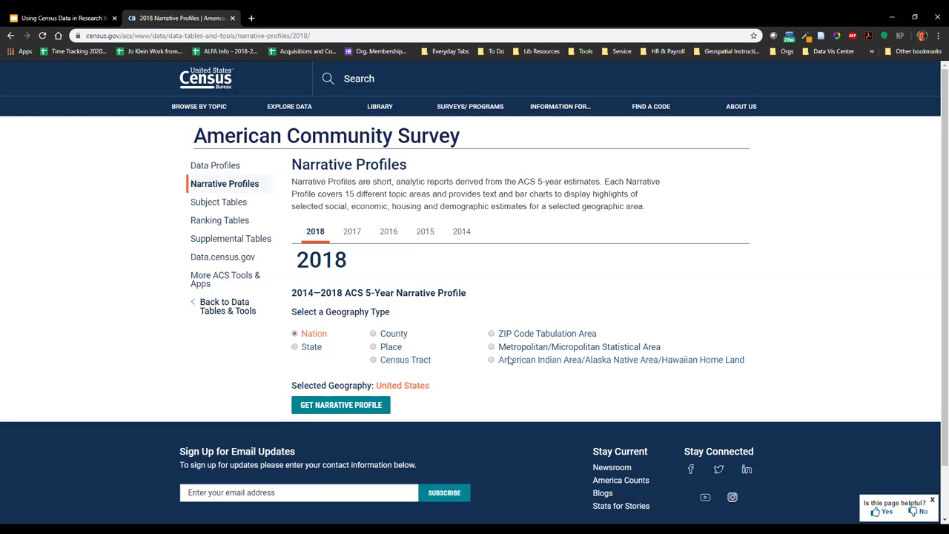
Open Subject Tables, search for "computer" and highlight table ID S2801, and clear the search.
{"action": "left_click", "coordinate": [224, 204]}
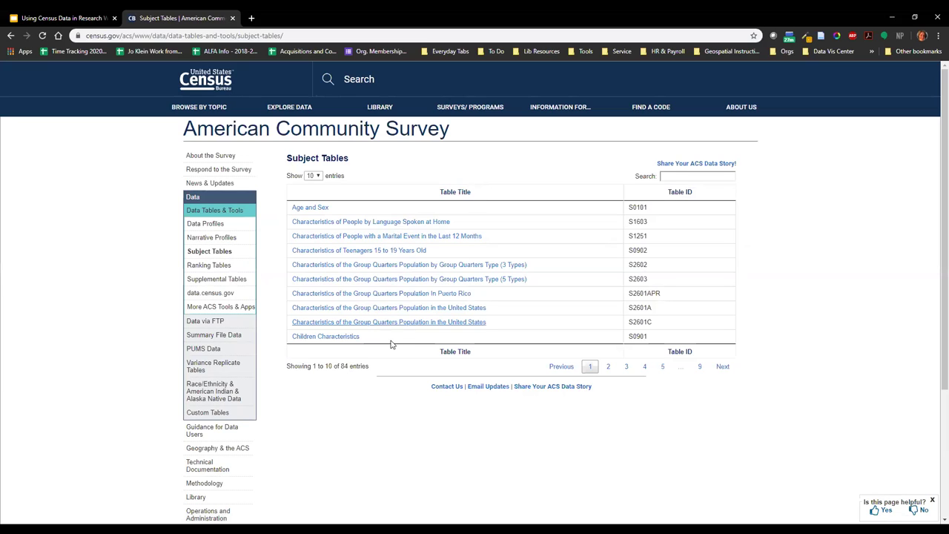
{"action": "left_click", "coordinate": [677, 176]}
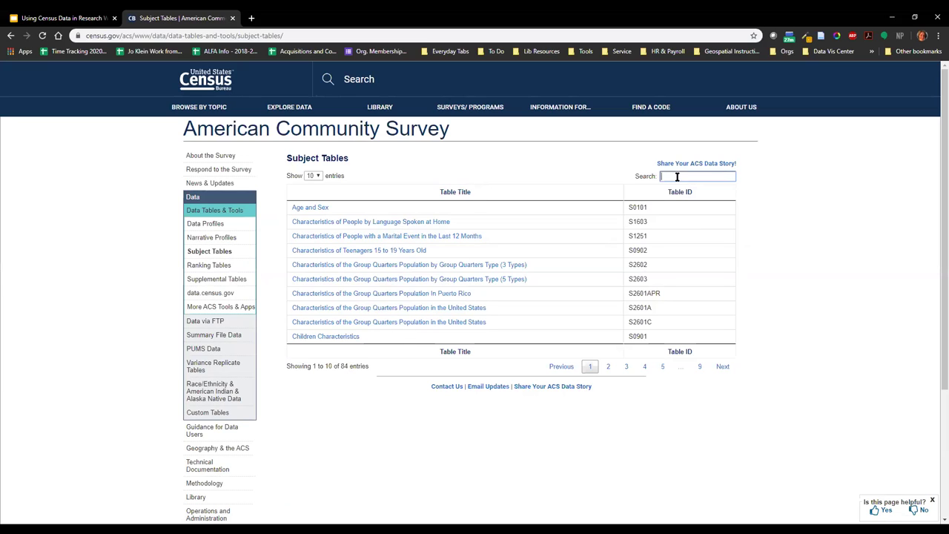
{"action": "type", "text": "computer"}
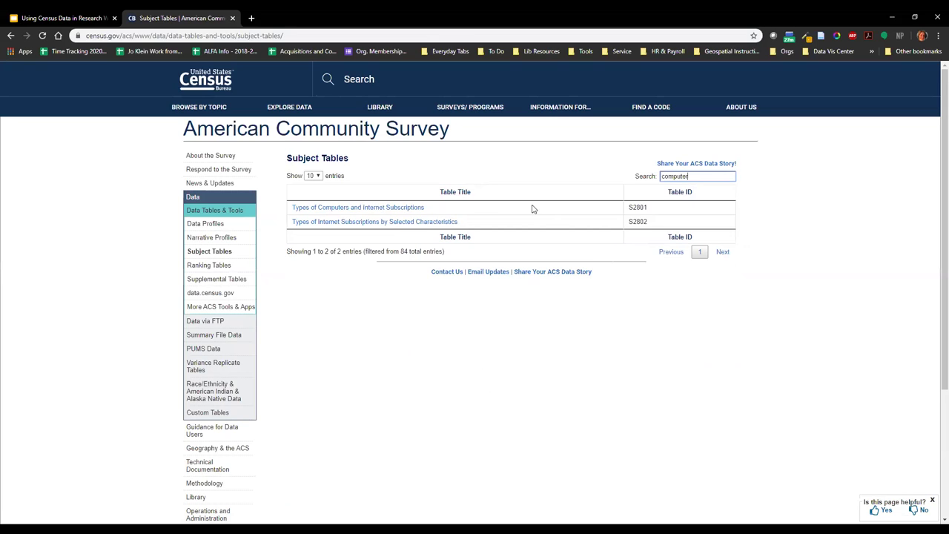
{"action": "left_click_drag", "start_coordinate": [630, 207], "coordinate": [646, 207]}
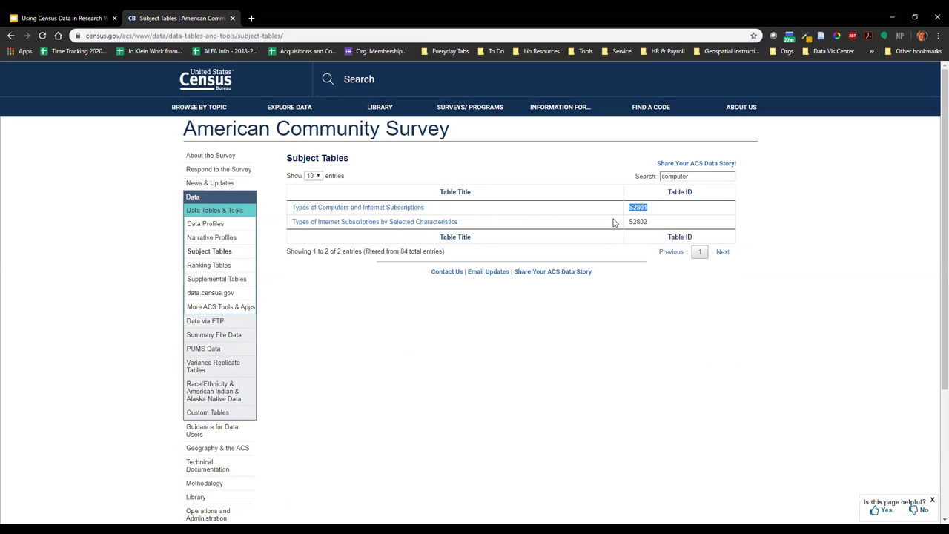
{"action": "double_click", "coordinate": [687, 180]}
{"action": "key", "text": "BackSpace"}
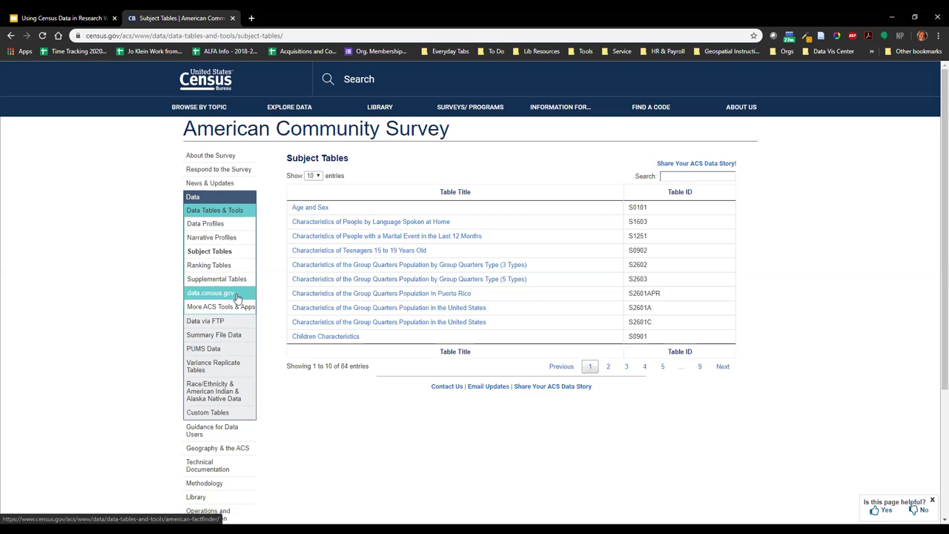
Check the slide on finding data, return to the Census site, and open the list of all surveys and programs.
{"action": "mouse_move", "coordinate": [207, 161]}
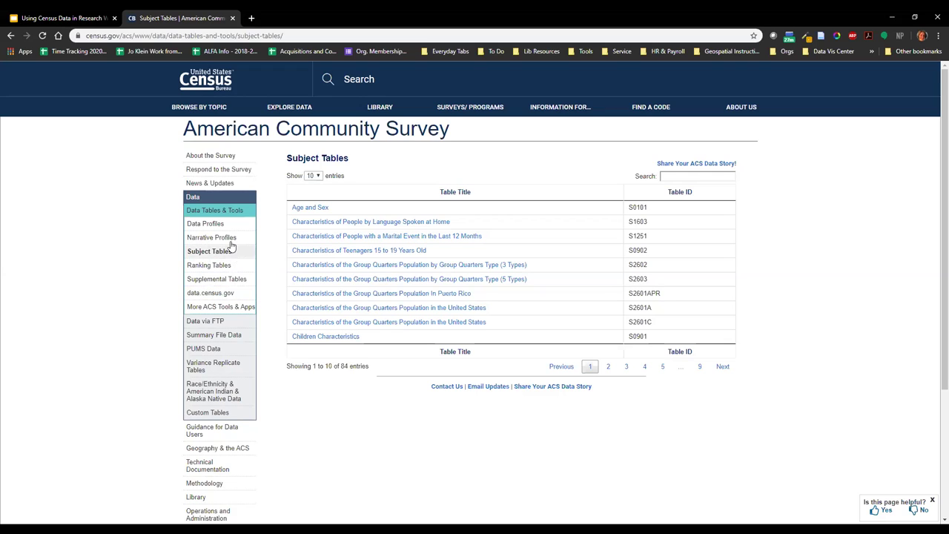
{"action": "left_click", "coordinate": [75, 19]}
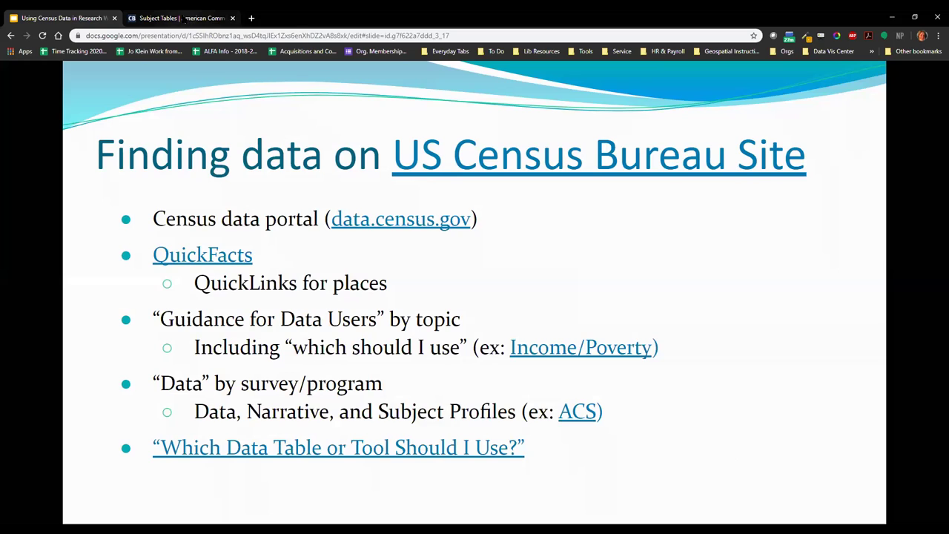
{"action": "left_click", "coordinate": [185, 19]}
{"action": "mouse_move", "coordinate": [445, 110]}
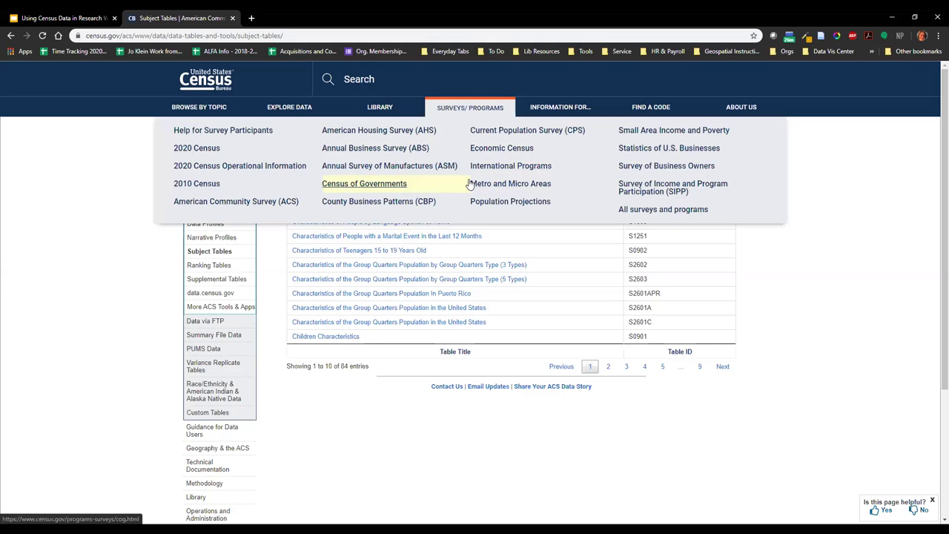
{"action": "left_click", "coordinate": [649, 213]}
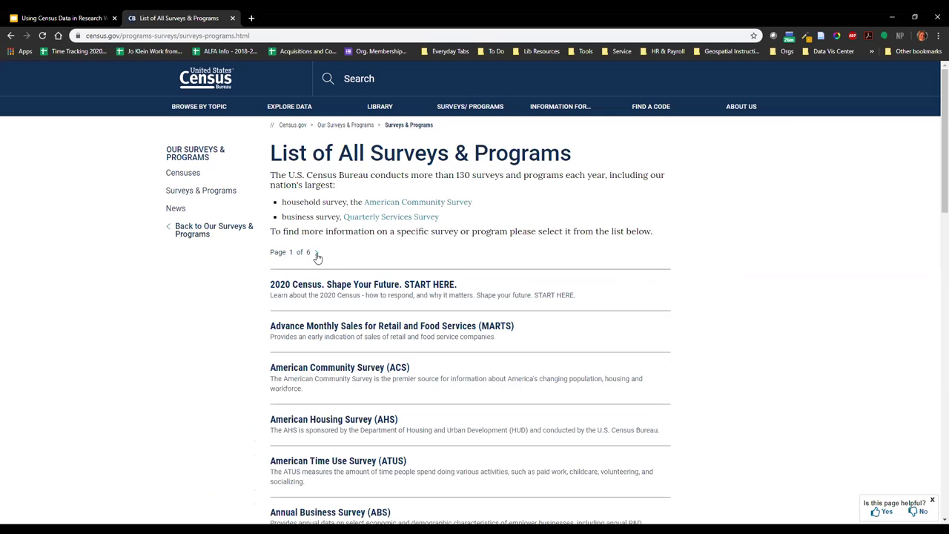
Highlight "130 surveys and programs each year" in the list's introduction, clear the highlight, and open the Censuses page.
{"action": "scroll", "coordinate": [427, 178], "scroll_direction": "down", "scroll_amount": 1}
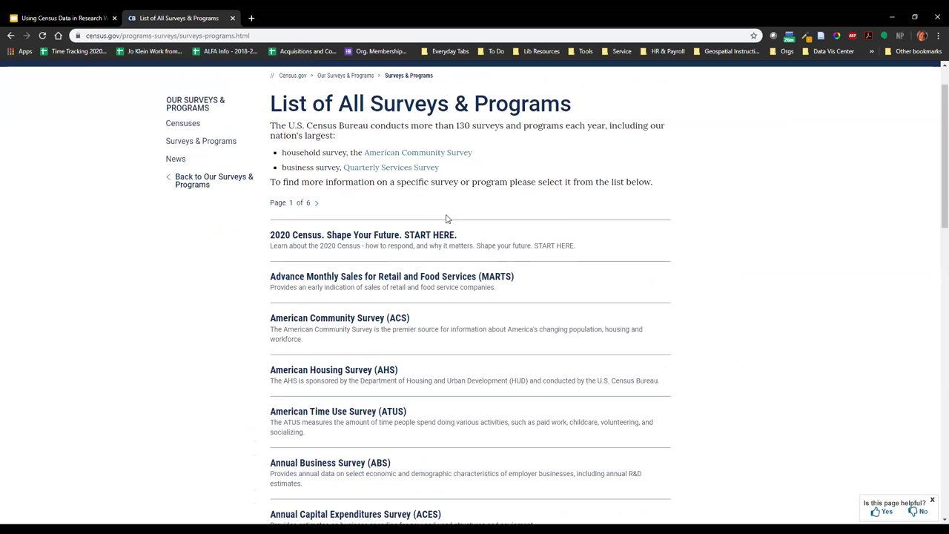
{"action": "left_click_drag", "start_coordinate": [453, 126], "coordinate": [608, 128]}
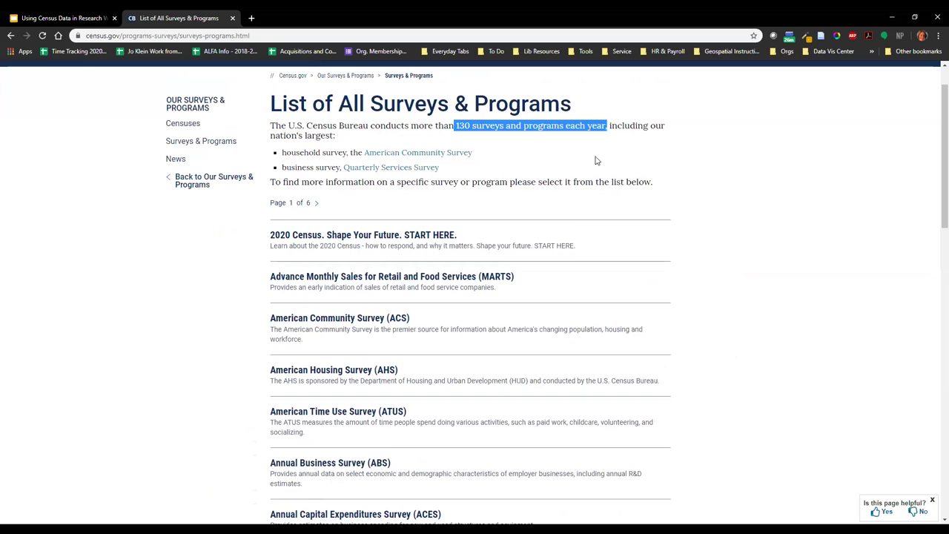
{"action": "left_click", "coordinate": [539, 168]}
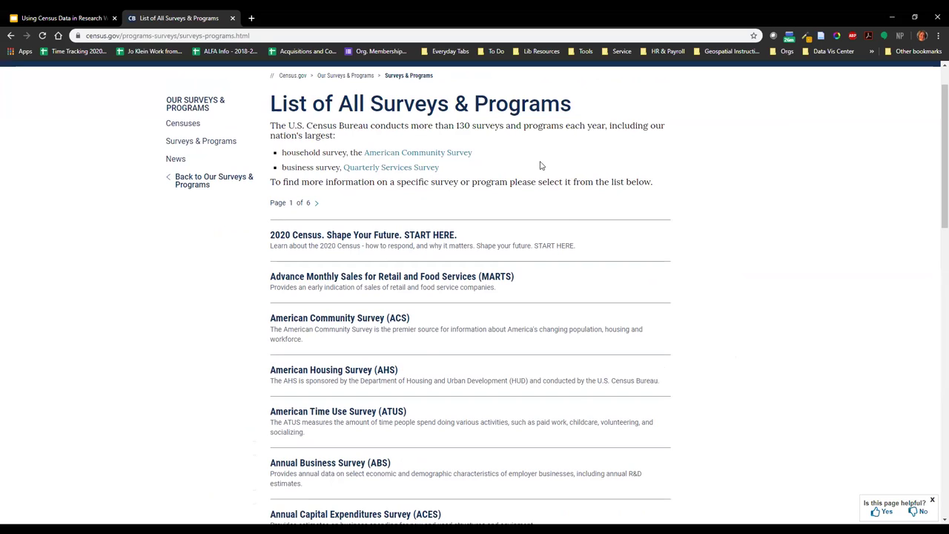
{"action": "left_click", "coordinate": [187, 124]}
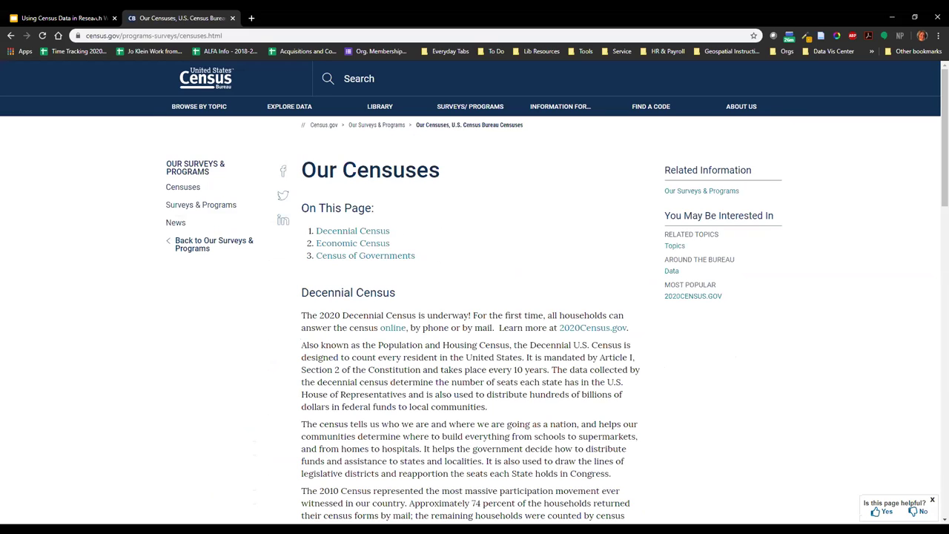
Open "Which Data Table or Tool Should I Use?" from the slide, and reach the American Community Survey's Guidance for Data Users from the Census home page.
{"action": "left_click", "coordinate": [62, 19]}
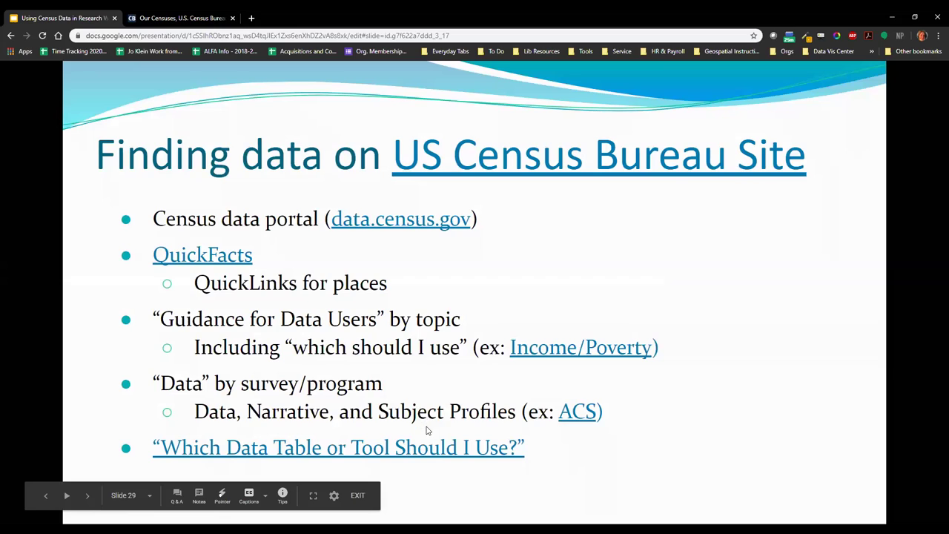
{"action": "left_click", "coordinate": [332, 454]}
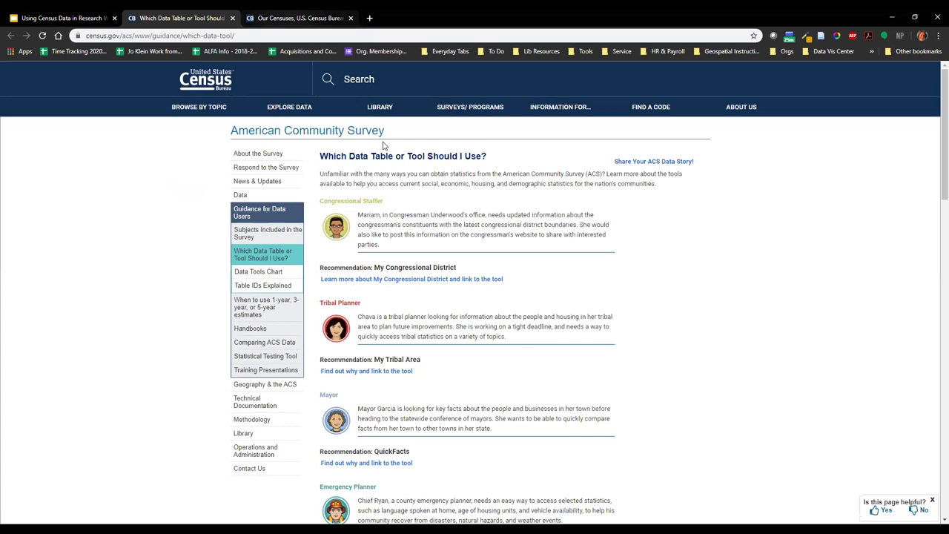
{"action": "key", "text": "ctrl+Tab"}
{"action": "left_click", "coordinate": [222, 86]}
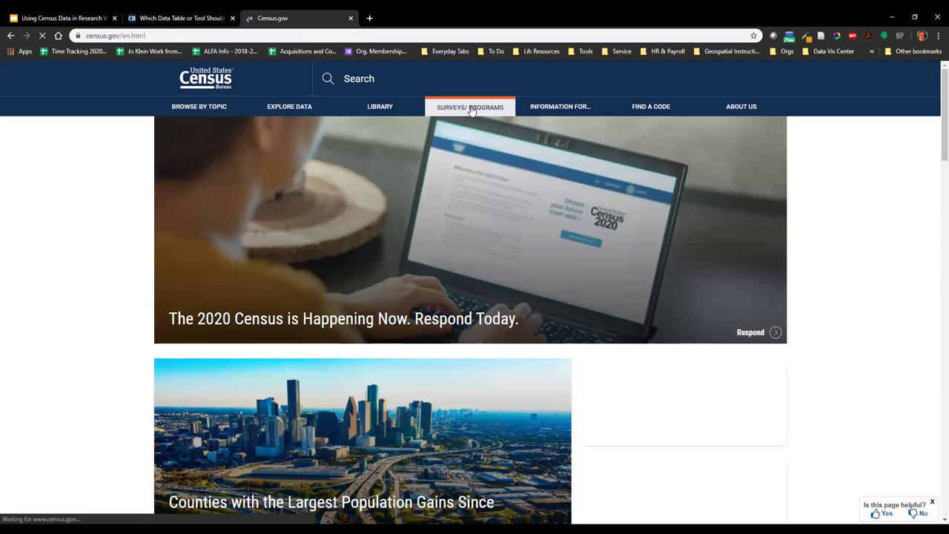
{"action": "mouse_move", "coordinate": [471, 111]}
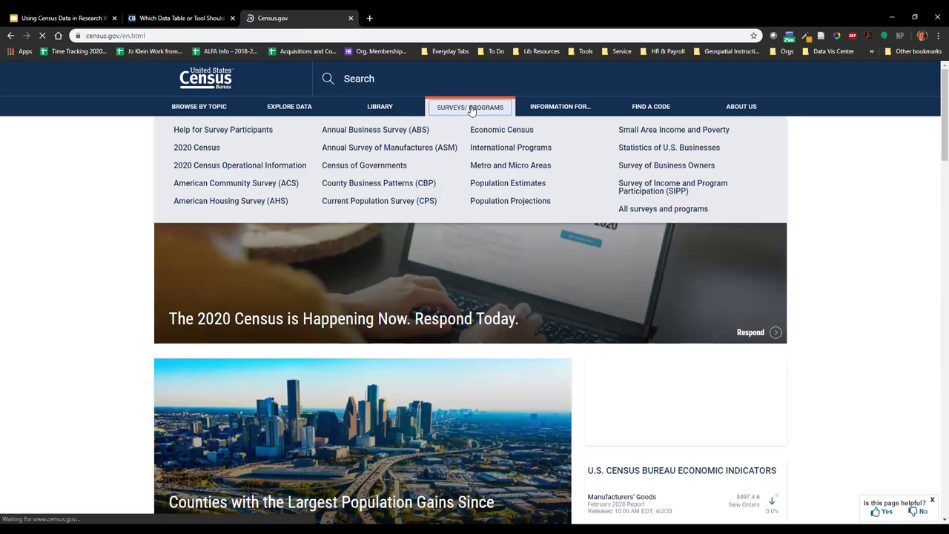
{"action": "left_click", "coordinate": [276, 183]}
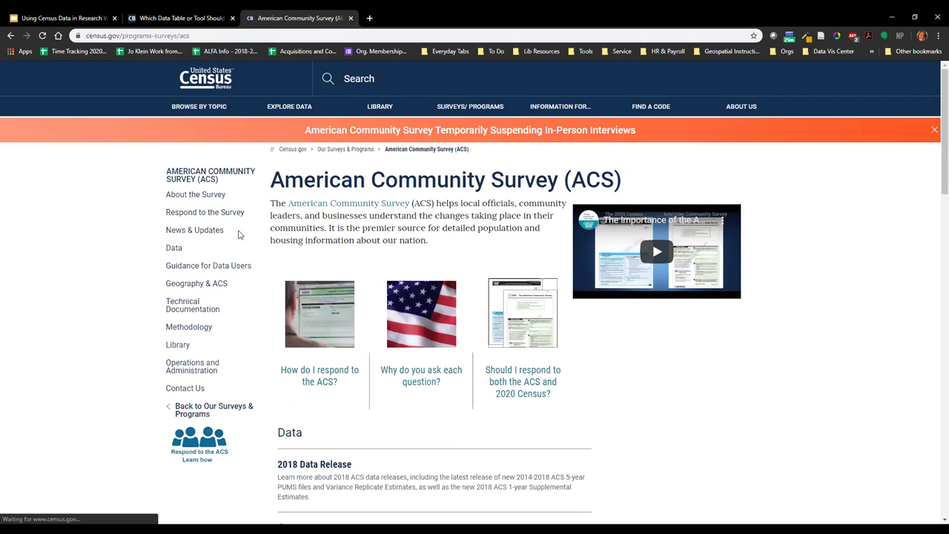
{"action": "left_click", "coordinate": [210, 267]}
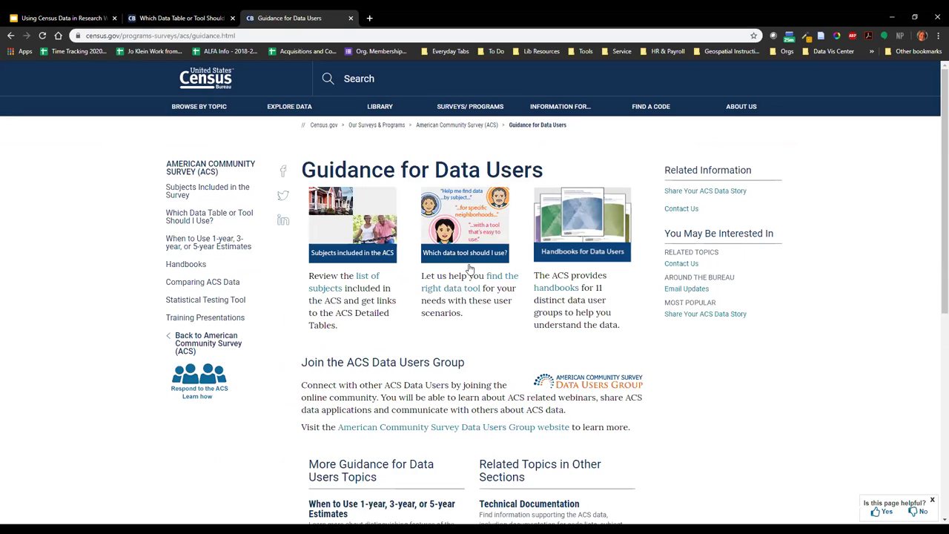
Return to the "Which Data Table or Tool Should I Use?" guide, highlight the Emergency Planner heading, and review the first user scenarios.
{"action": "left_click", "coordinate": [171, 19]}
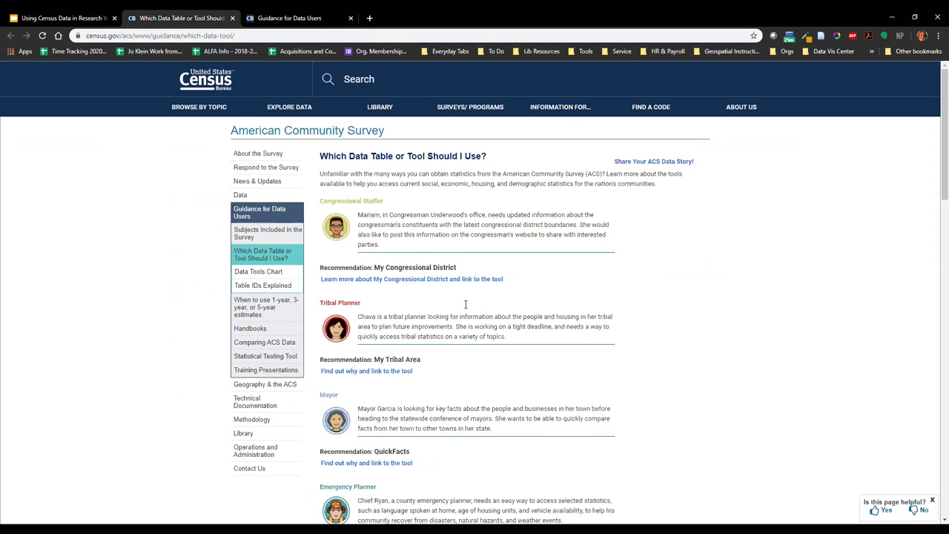
{"action": "scroll", "coordinate": [460, 312], "scroll_direction": "down", "scroll_amount": 3}
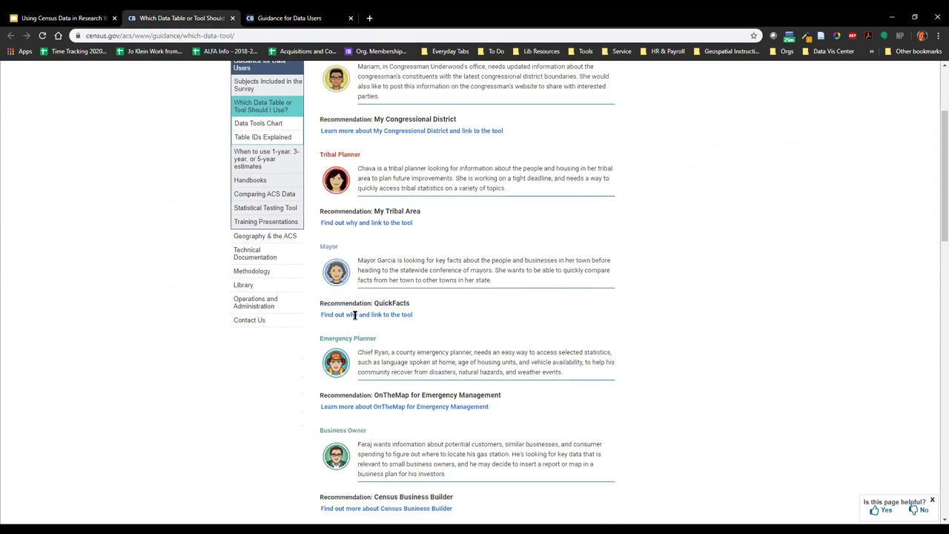
{"action": "left_click_drag", "start_coordinate": [322, 338], "coordinate": [375, 338]}
{"action": "left_click", "coordinate": [384, 346]}
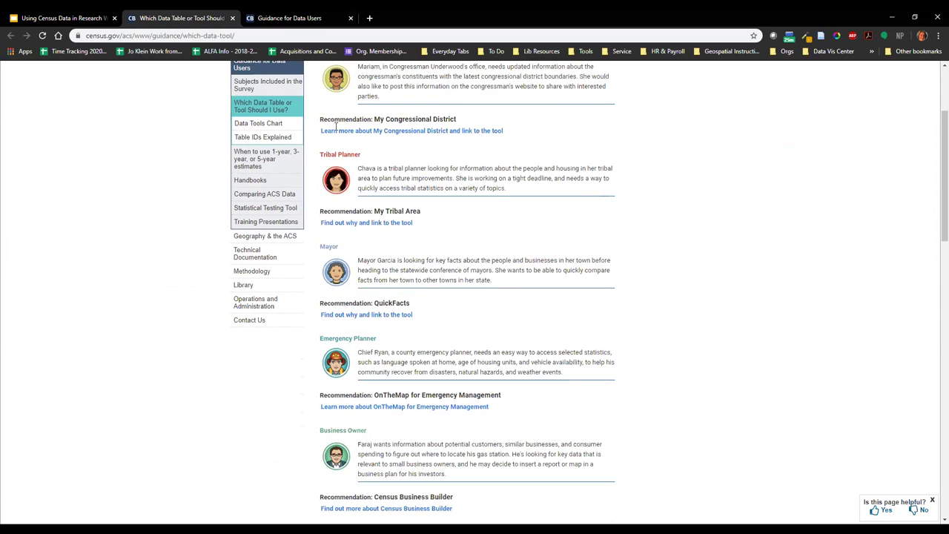
{"action": "scroll", "coordinate": [343, 171], "scroll_direction": "up", "scroll_amount": 1}
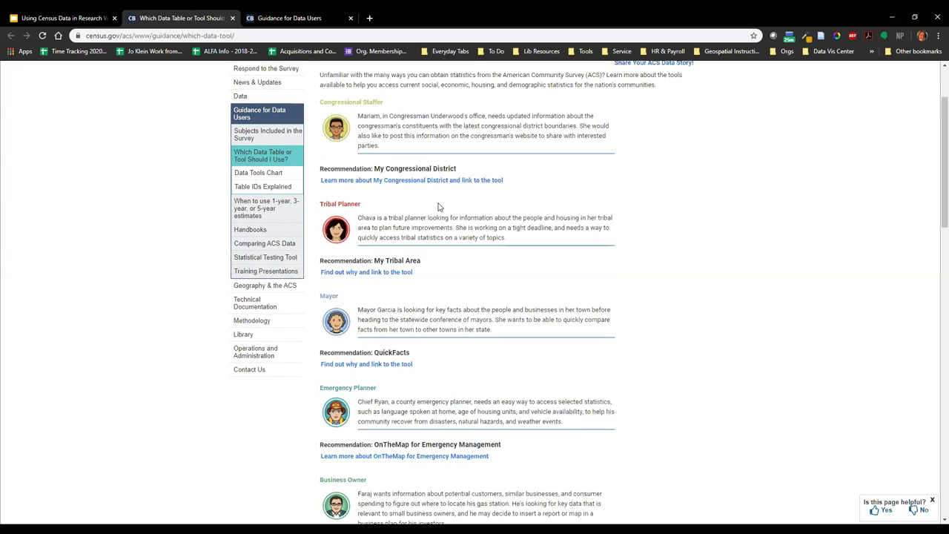
{"action": "scroll", "coordinate": [438, 207], "scroll_direction": "down", "scroll_amount": 2}
{"action": "scroll", "coordinate": [450, 258], "scroll_direction": "down", "scroll_amount": 6}
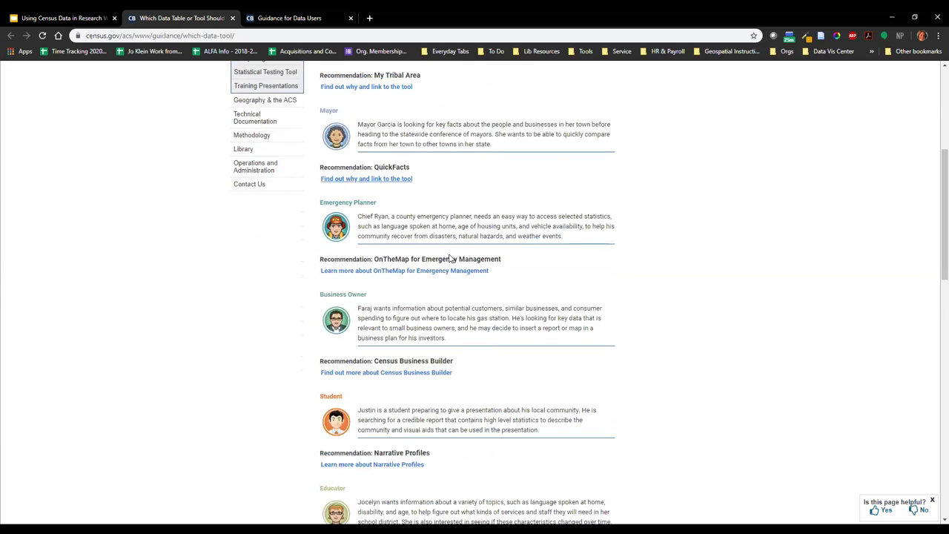
Highlight the Student heading and part of its scenario text recommending Narrative Profiles, and clear the highlights.
{"action": "left_click_drag", "start_coordinate": [334, 185], "coordinate": [426, 200]}
{"action": "left_click", "coordinate": [426, 229]}
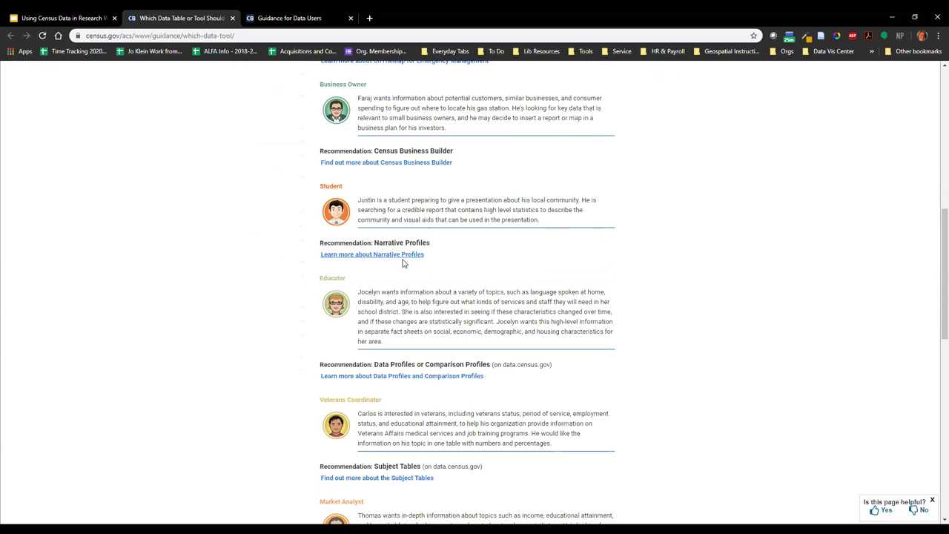
{"action": "left_click_drag", "start_coordinate": [462, 196], "coordinate": [542, 200]}
{"action": "left_click", "coordinate": [557, 213]}
{"action": "scroll", "coordinate": [560, 217], "scroll_direction": "down", "scroll_amount": 1}
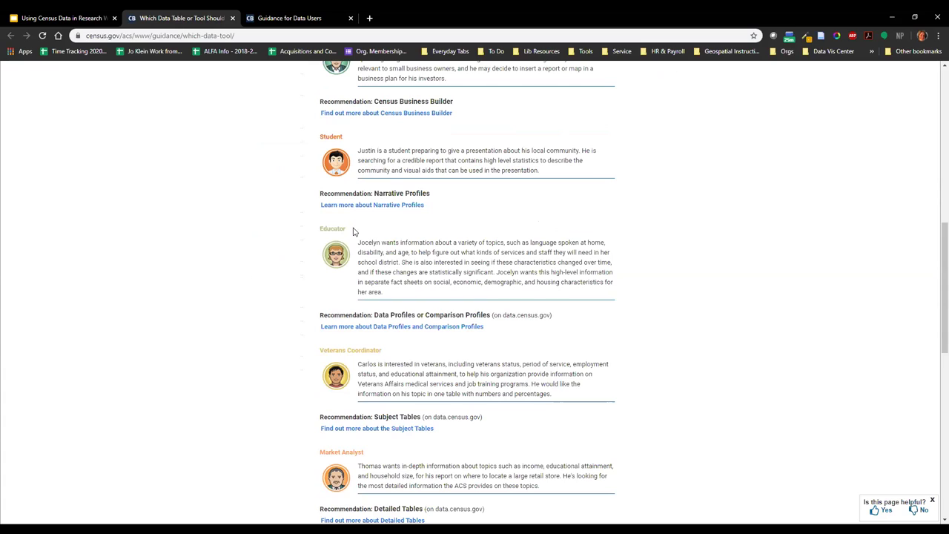
Review the remaining user scenarios and their recommended tools, from Educator through Developer.
{"action": "left_click", "coordinate": [389, 331]}
{"action": "scroll", "coordinate": [443, 375], "scroll_direction": "down", "scroll_amount": 3}
{"action": "scroll", "coordinate": [416, 379], "scroll_direction": "down", "scroll_amount": 1}
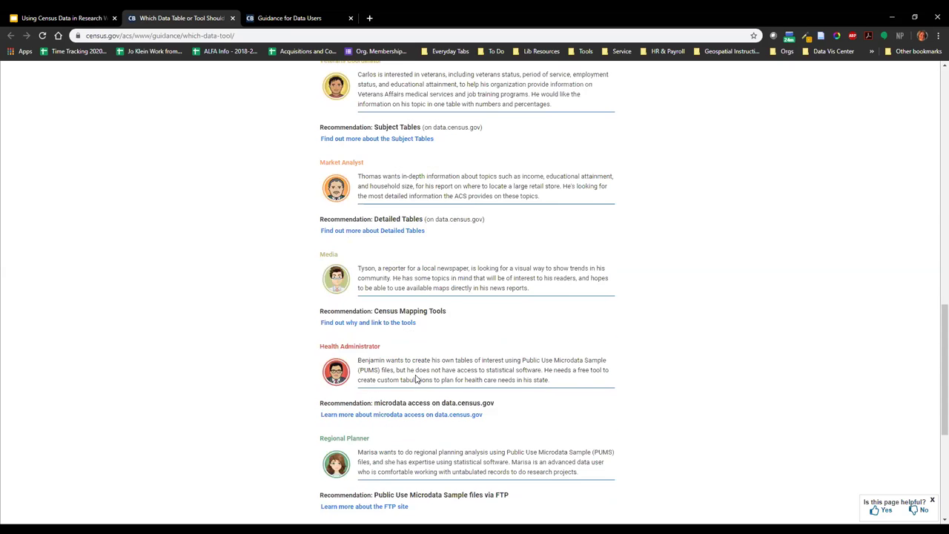
{"action": "scroll", "coordinate": [416, 378], "scroll_direction": "down", "scroll_amount": 2}
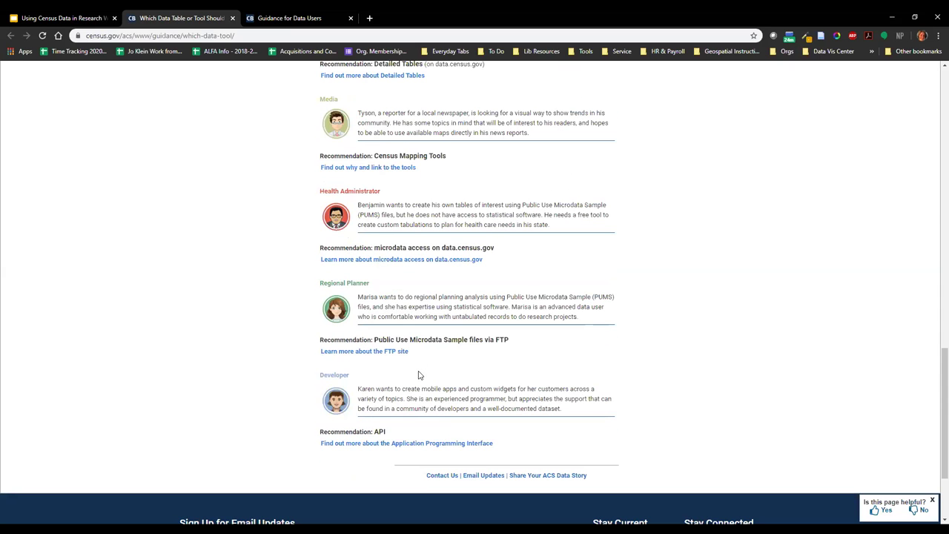
{"action": "scroll", "coordinate": [424, 363], "scroll_direction": "up", "scroll_amount": 3}
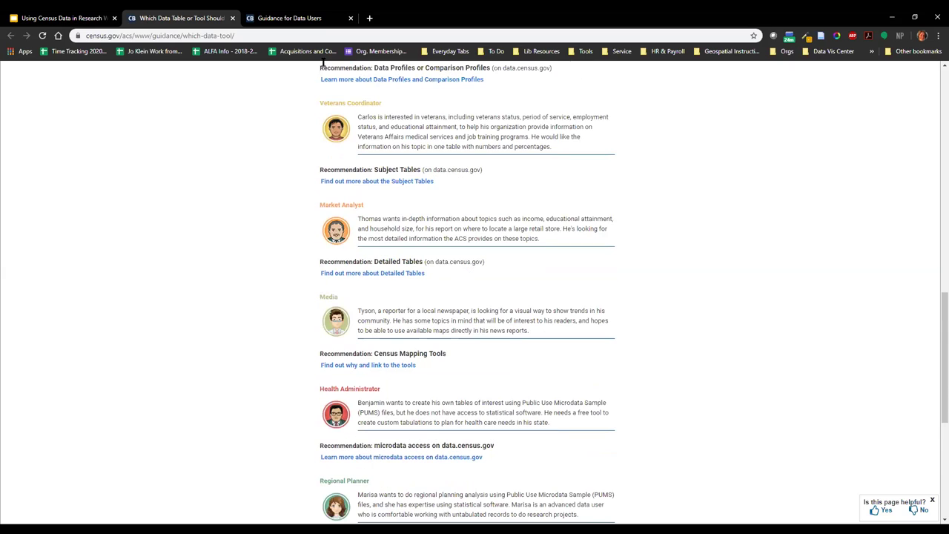
Close the two Census pages, return the presentation to full screen, and advance to the Exercise slide on the census data table interface.
{"action": "key", "text": "ctrl+w"}
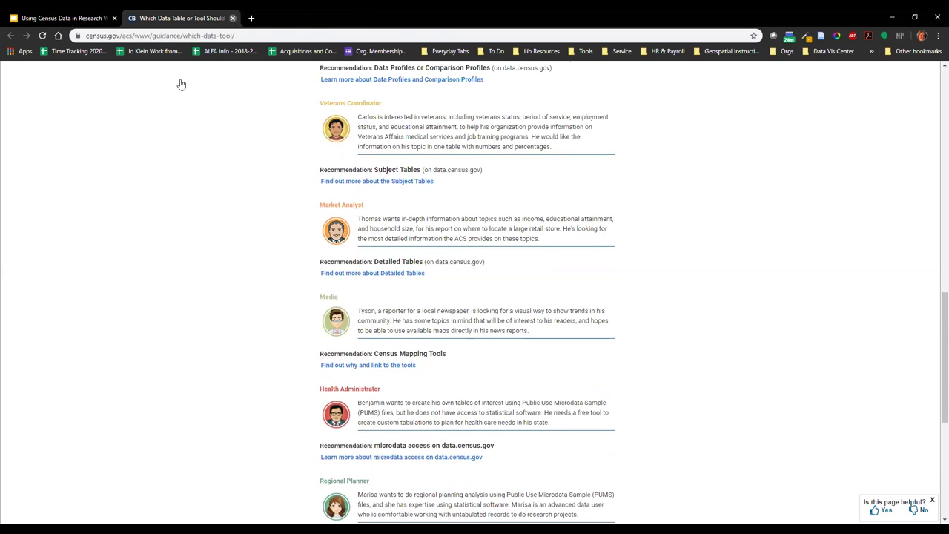
{"action": "key", "text": "ctrl+w"}
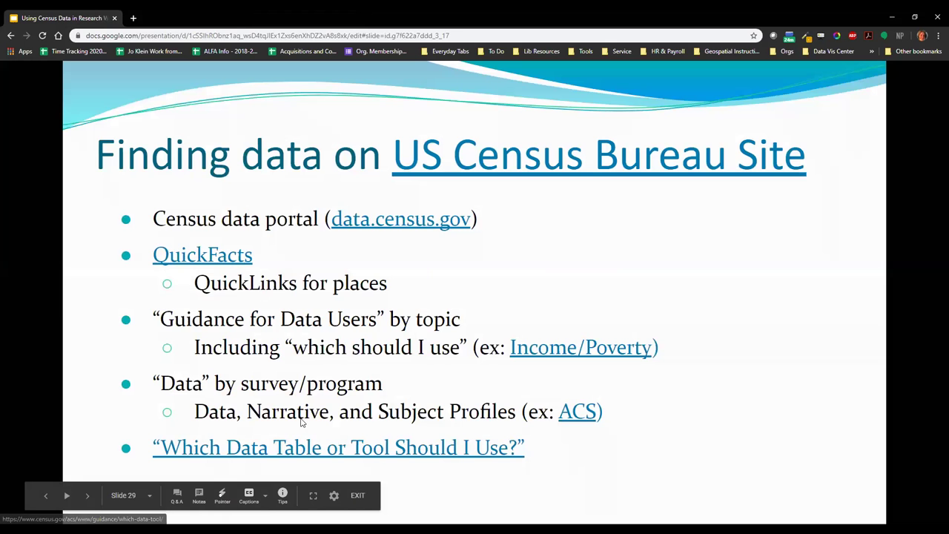
{"action": "key", "text": "ctrl+shift+f"}
{"action": "key", "text": "Right"}
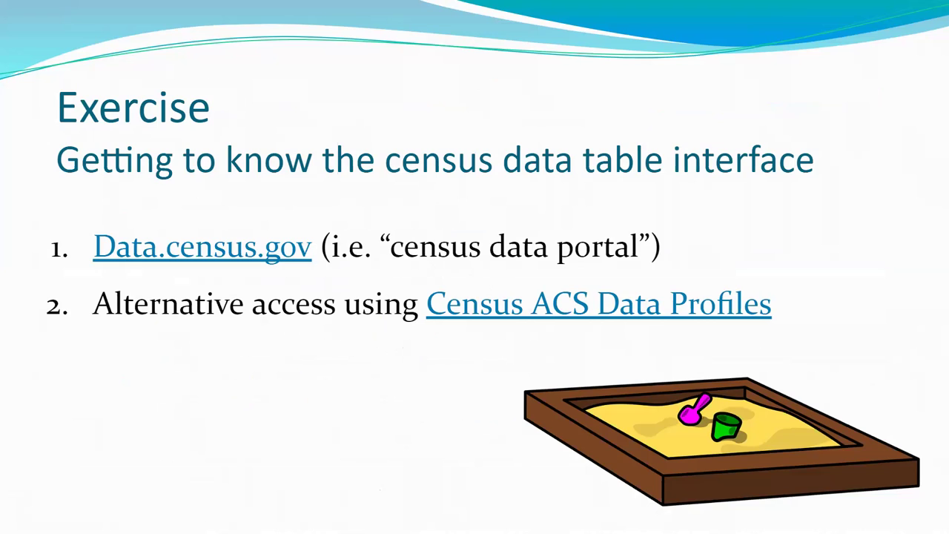
Open Data.census.gov from the Exercise slide, and point out the portal's search field and web address.
{"action": "left_click", "coordinate": [225, 253]}
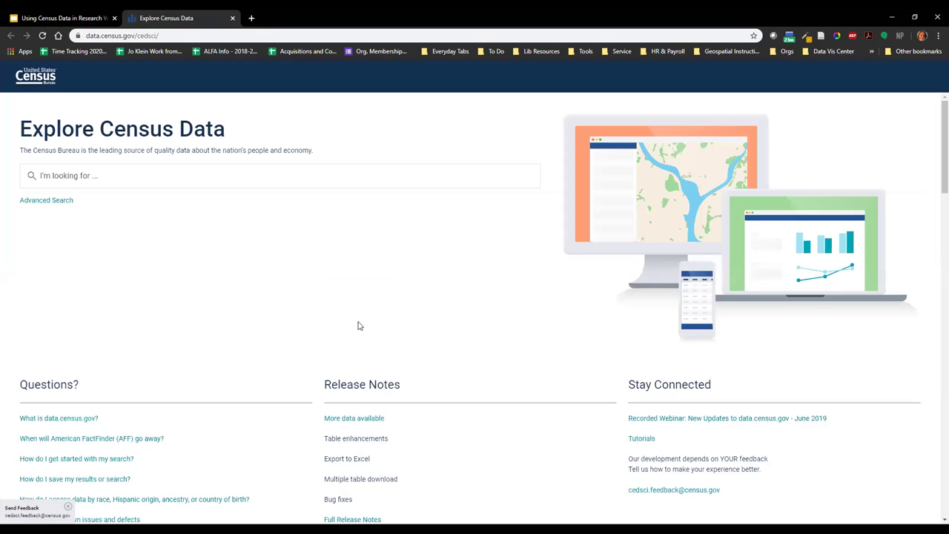
{"action": "left_click", "coordinate": [71, 175]}
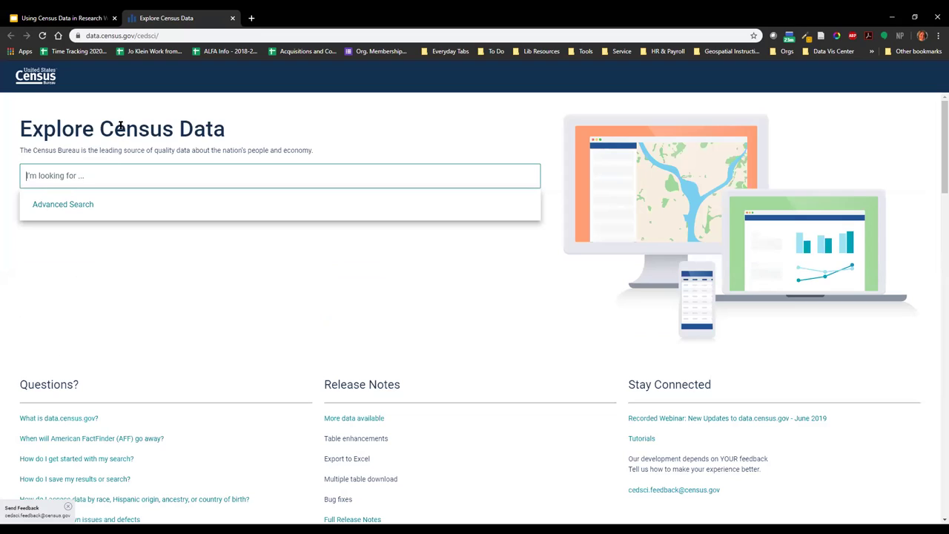
{"action": "left_click", "coordinate": [86, 36]}
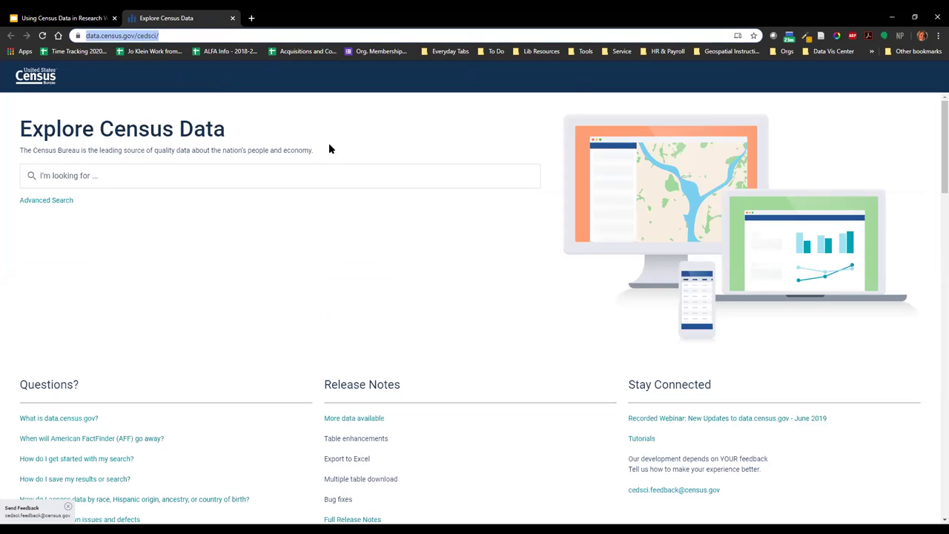
{"action": "left_click", "coordinate": [74, 16]}
{"action": "left_click", "coordinate": [119, 183]}
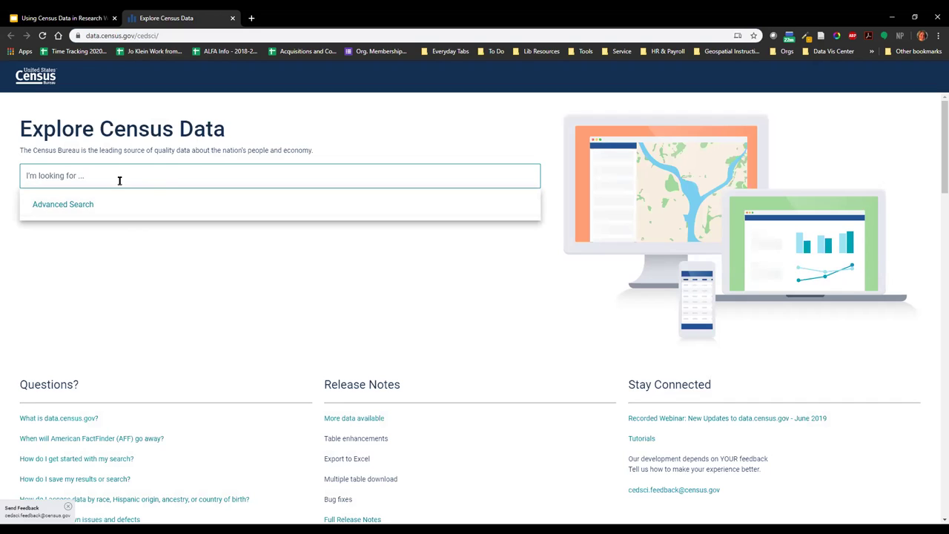
{"action": "left_click", "coordinate": [350, 252]}
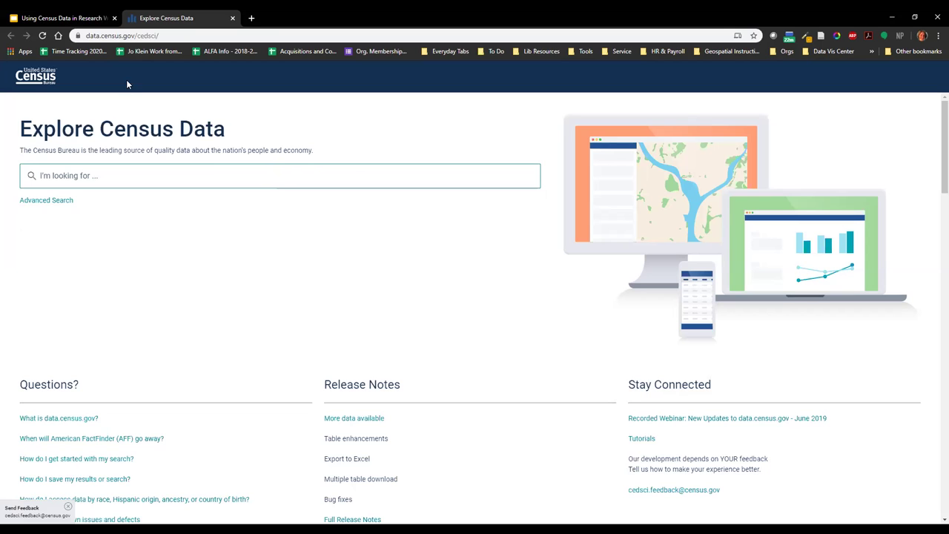
Glance back at the Exercise slide, return to the data portal, and search it for "greensboro computer".
{"action": "left_click", "coordinate": [86, 20]}
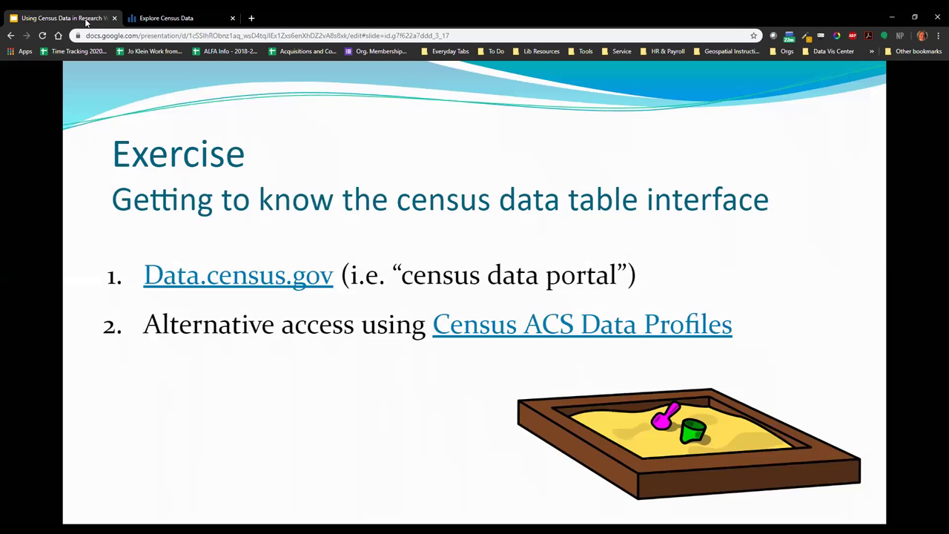
{"action": "left_click", "coordinate": [149, 17]}
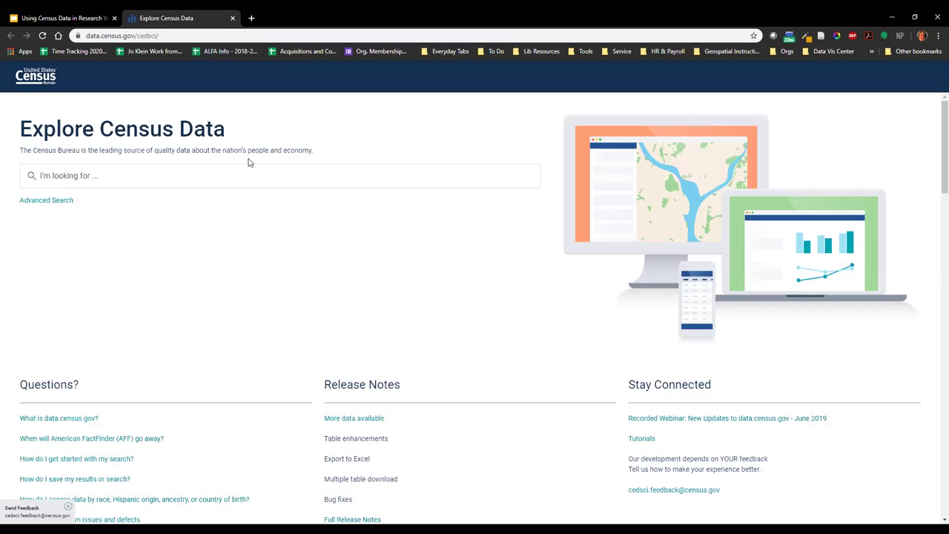
{"action": "left_click", "coordinate": [105, 176]}
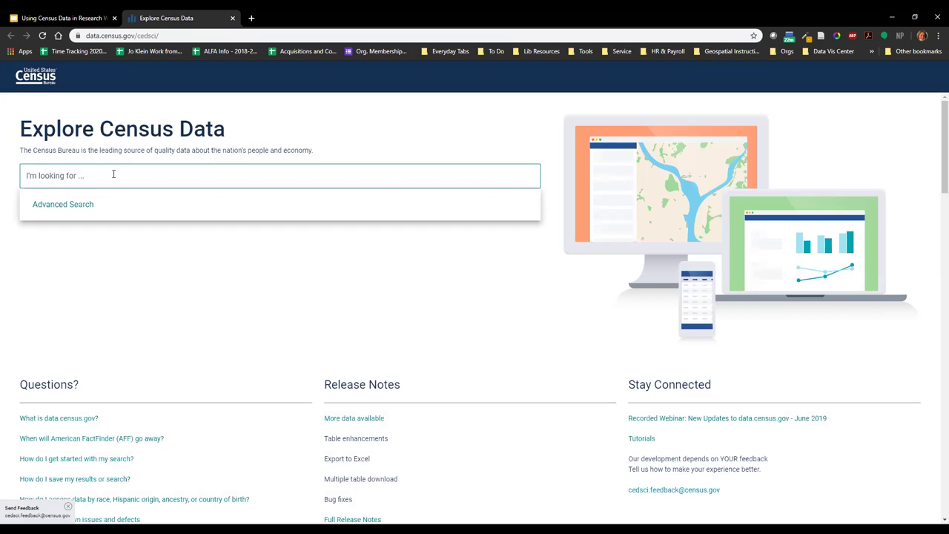
{"action": "type", "text": "greensboro "}
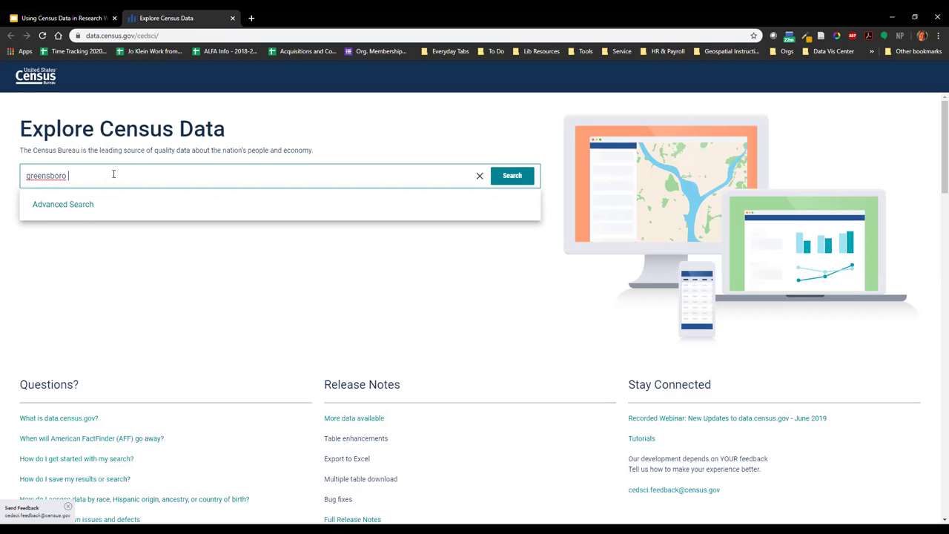
{"action": "type", "text": "computer"}
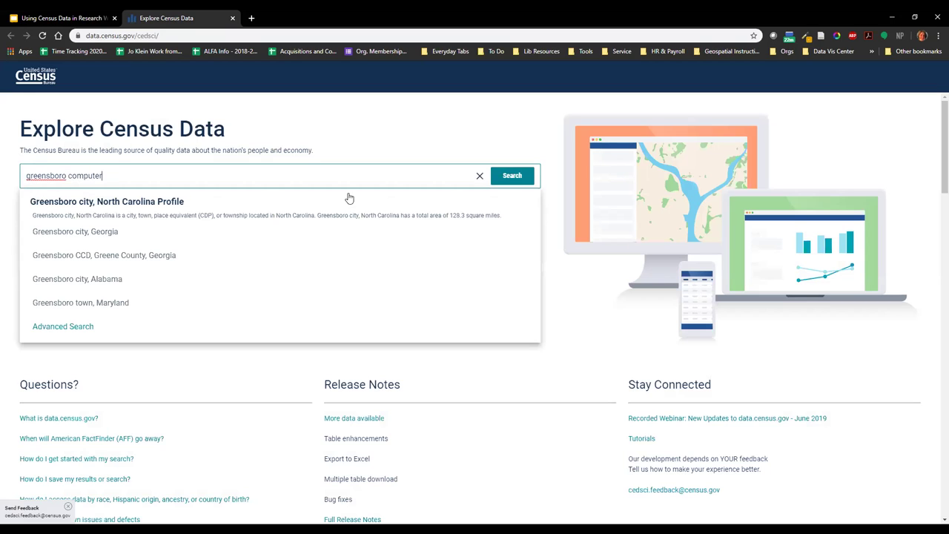
{"action": "left_click", "coordinate": [511, 176]}
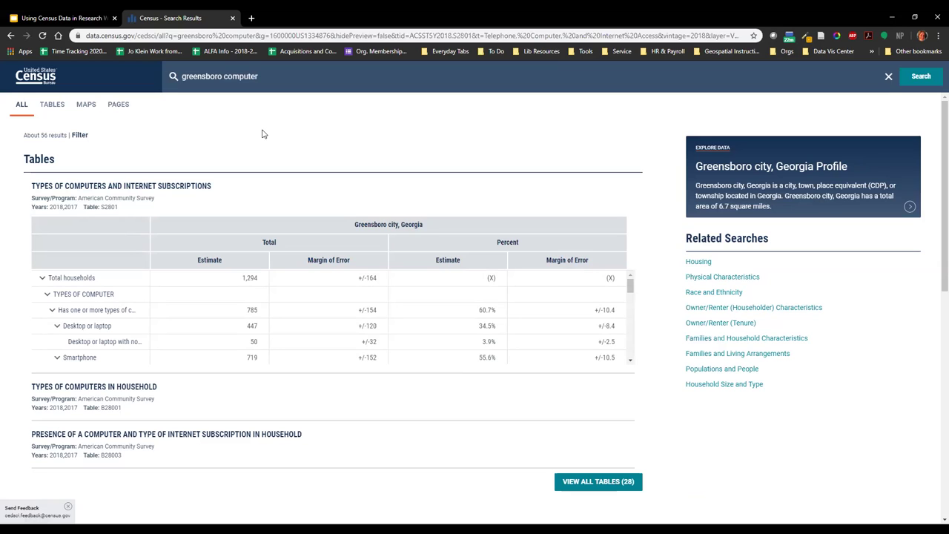
Show the table results, and point out the ID of the Types of Computers and Internet Subscriptions table and the search text.
{"action": "left_click", "coordinate": [48, 106]}
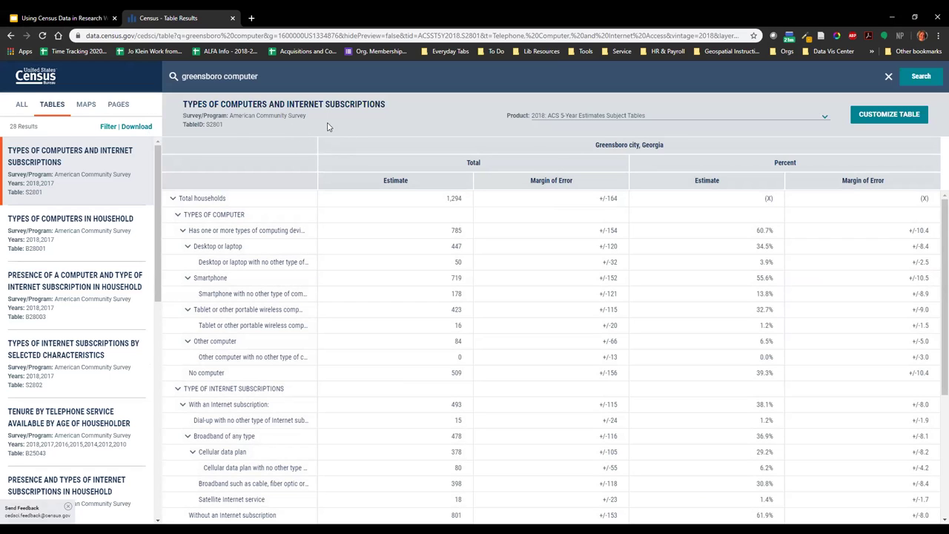
{"action": "left_click_drag", "start_coordinate": [225, 126], "coordinate": [188, 126]}
{"action": "left_click", "coordinate": [189, 126]}
{"action": "left_click", "coordinate": [220, 77]}
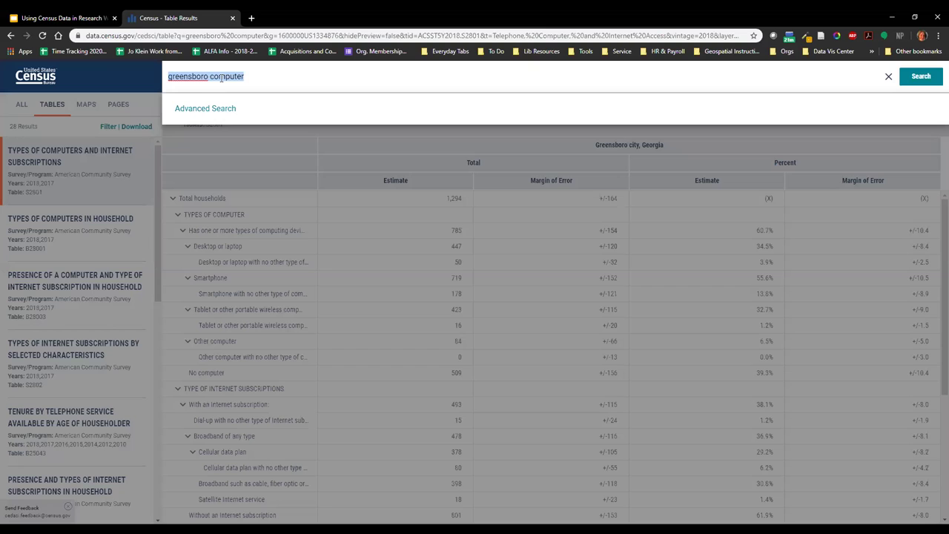
{"action": "left_click", "coordinate": [193, 142]}
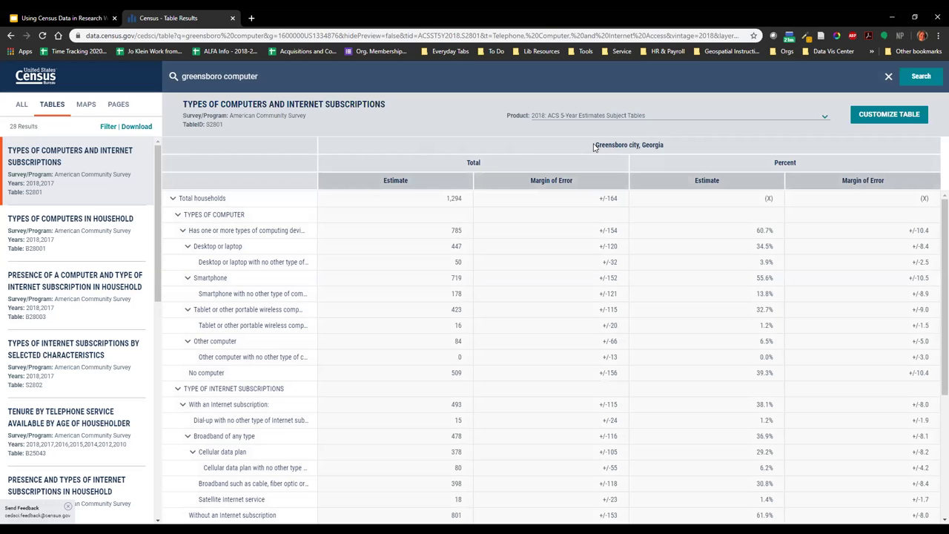
Point out the search text again and check which ACS products are offered for the computers and internet subscriptions table.
{"action": "left_click", "coordinate": [222, 77]}
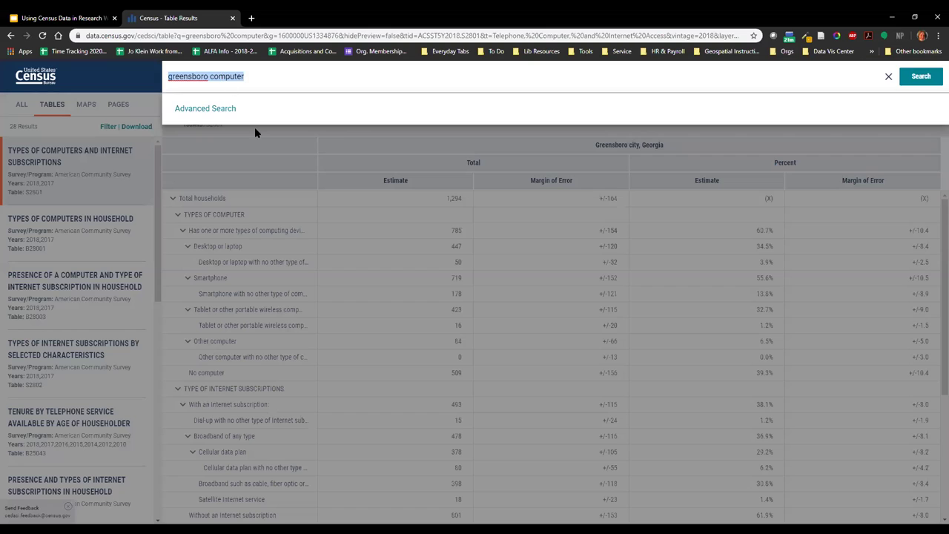
{"action": "left_click", "coordinate": [267, 142]}
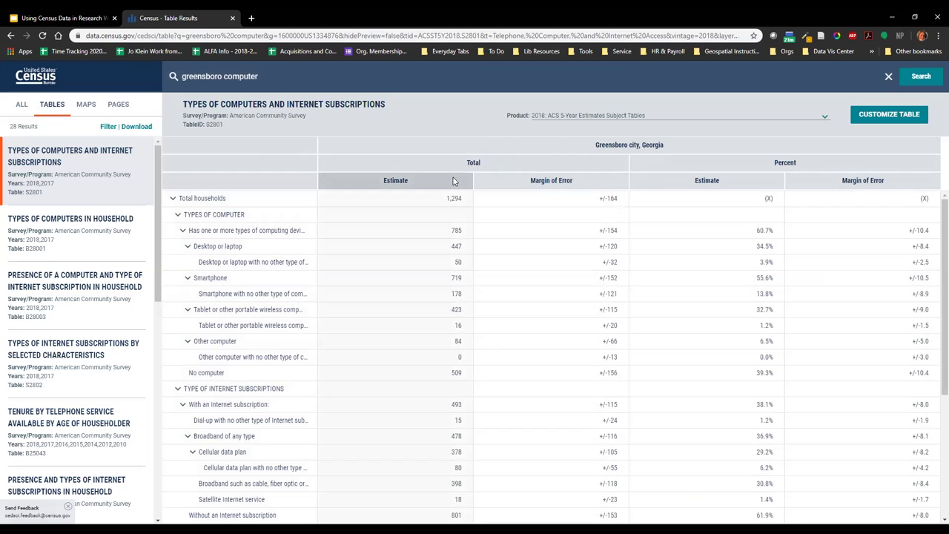
{"action": "left_click", "coordinate": [572, 119]}
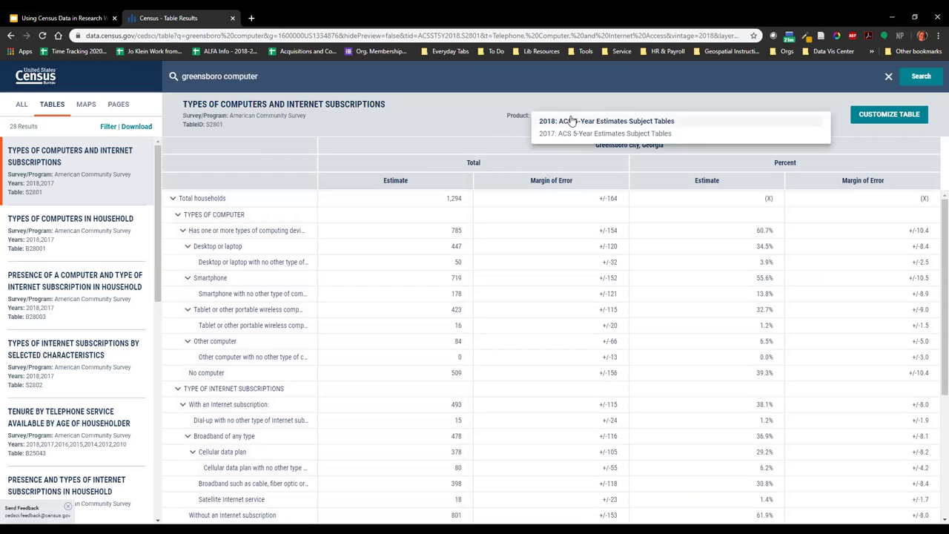
{"action": "left_click", "coordinate": [502, 128]}
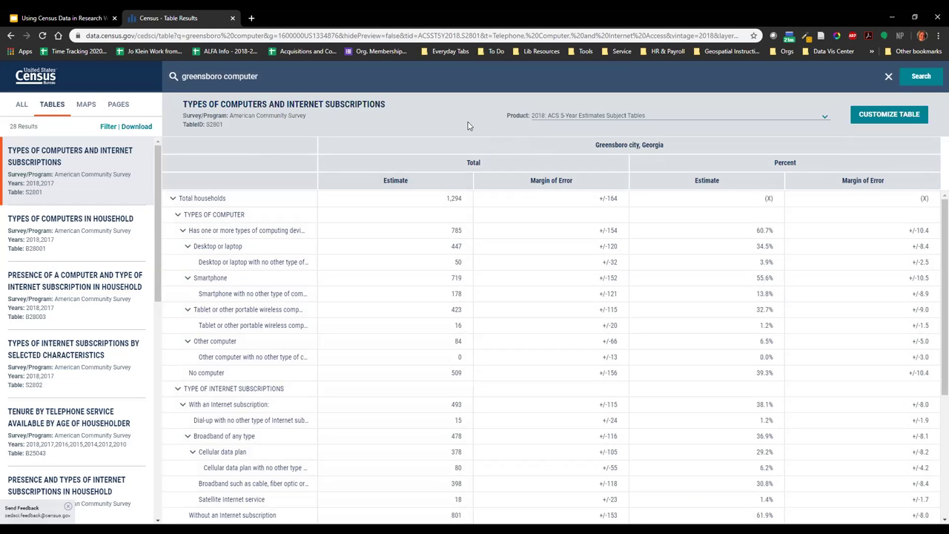
Refine the search to "greensboro, nc computer".
{"action": "left_click", "coordinate": [221, 75]}
{"action": "left_click", "coordinate": [208, 78]}
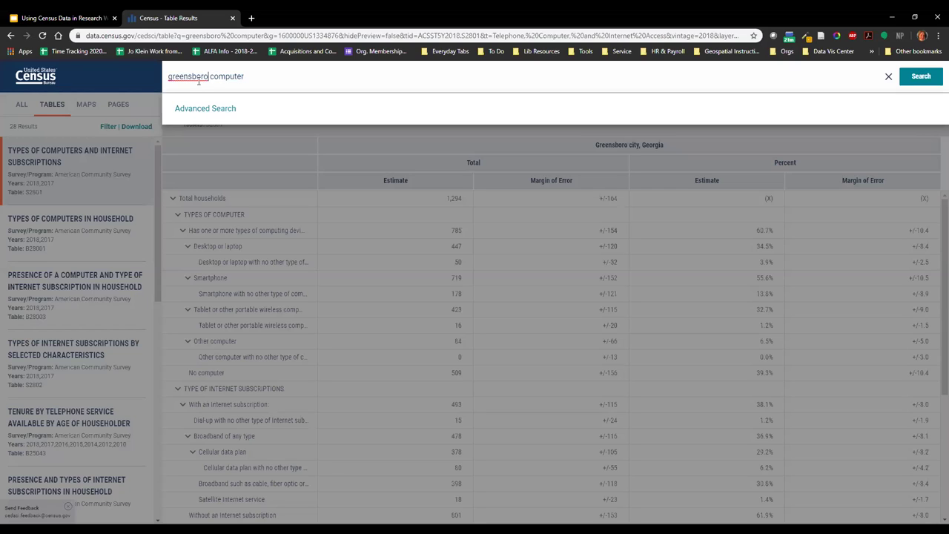
{"action": "type", "text": ", nc"}
{"action": "key", "text": "Return"}
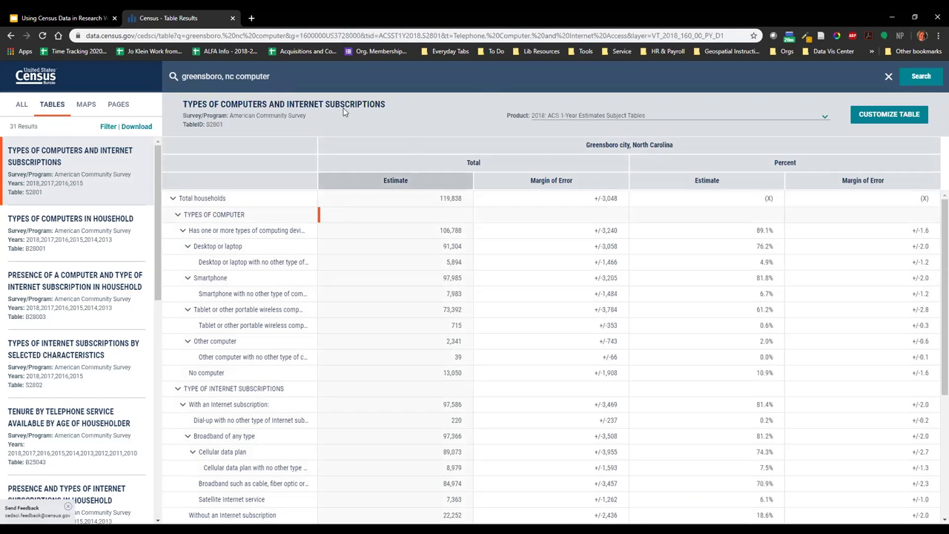
Remove the topic word and search for "greensboro, nc" only.
{"action": "left_click", "coordinate": [220, 77]}
{"action": "type", "text": ","}
{"action": "left_click_drag", "start_coordinate": [221, 76], "coordinate": [284, 86]}
{"action": "key", "text": "BackSpace"}
{"action": "key", "text": "Return"}
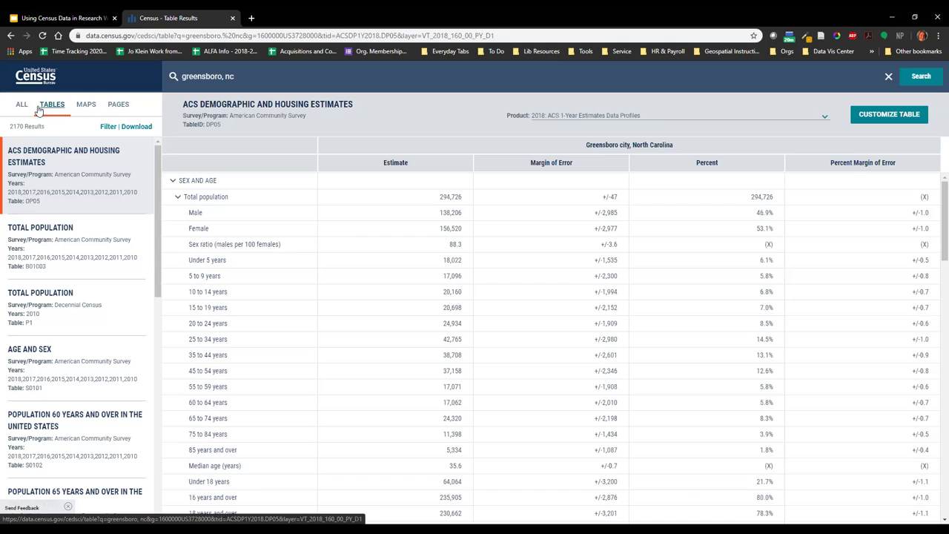
View the ACS Total Population table B01003 as a map and show the wider North Carolina area.
{"action": "left_click", "coordinate": [85, 106]}
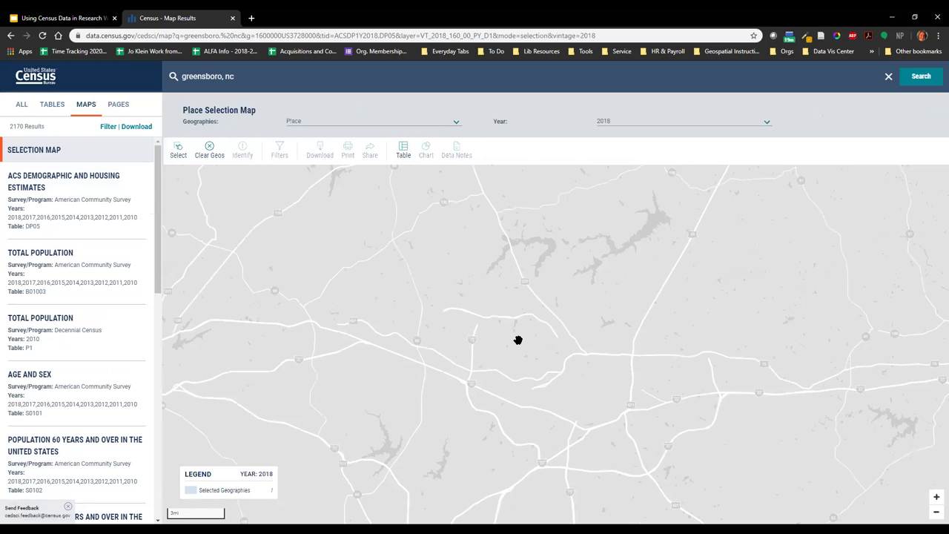
{"action": "left_click", "coordinate": [39, 260]}
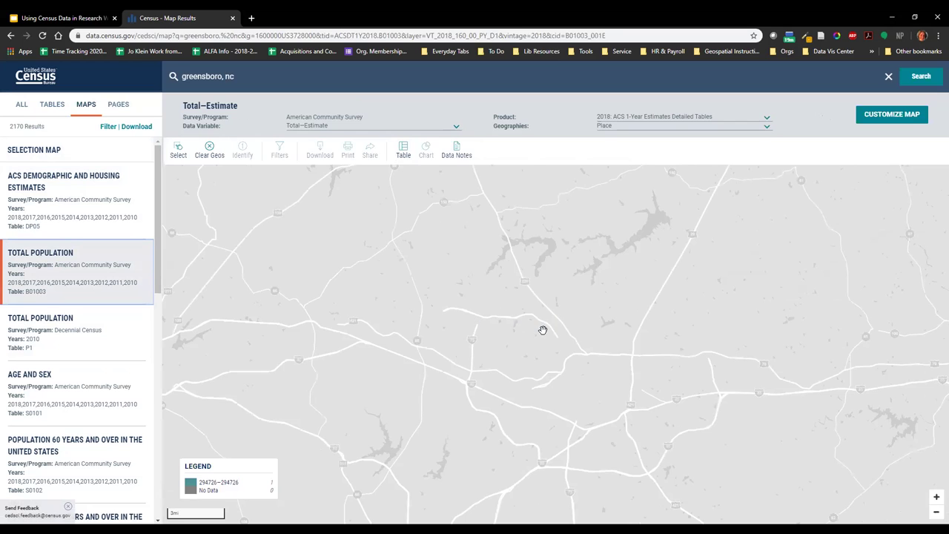
{"action": "scroll", "coordinate": [516, 358], "scroll_direction": "down", "scroll_amount": 2}
{"action": "scroll", "coordinate": [515, 350], "scroll_direction": "down", "scroll_amount": 4}
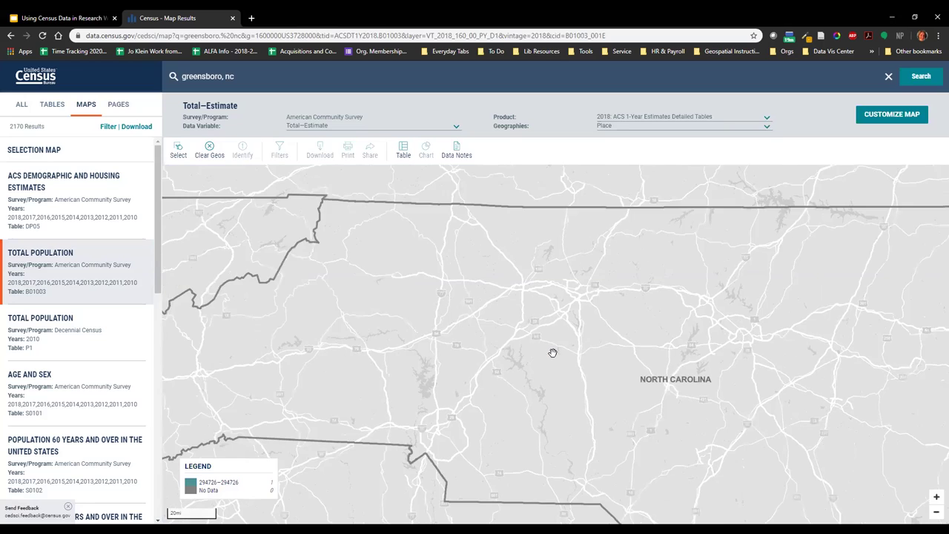
{"action": "scroll", "coordinate": [552, 353], "scroll_direction": "down", "scroll_amount": 1}
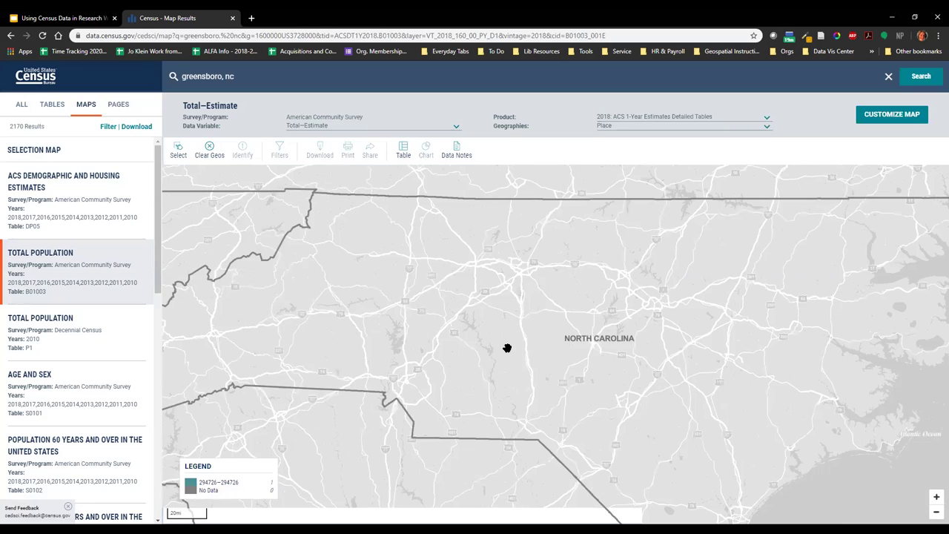
Return to the table results, open ACS Demographic and Housing Estimates (DP05), and highlight the number of results.
{"action": "left_click", "coordinate": [52, 105]}
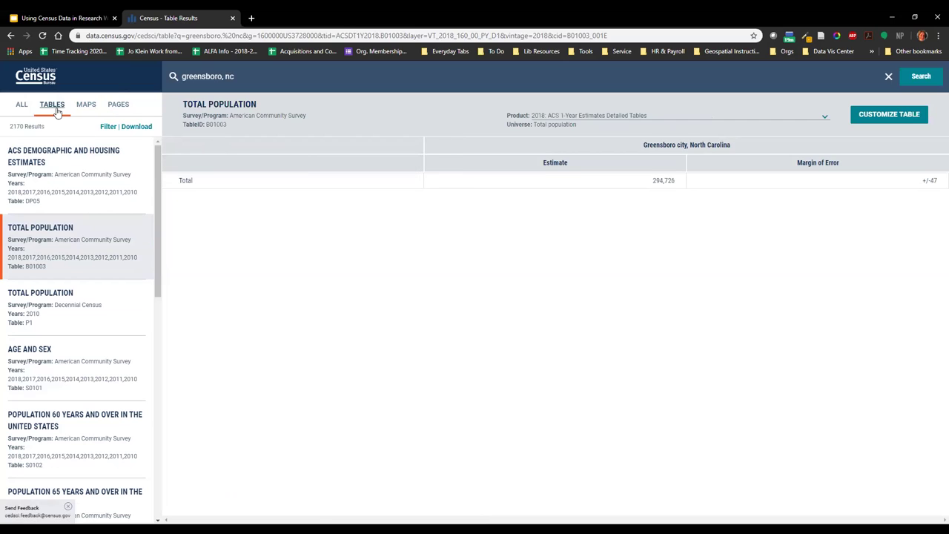
{"action": "left_click", "coordinate": [65, 168]}
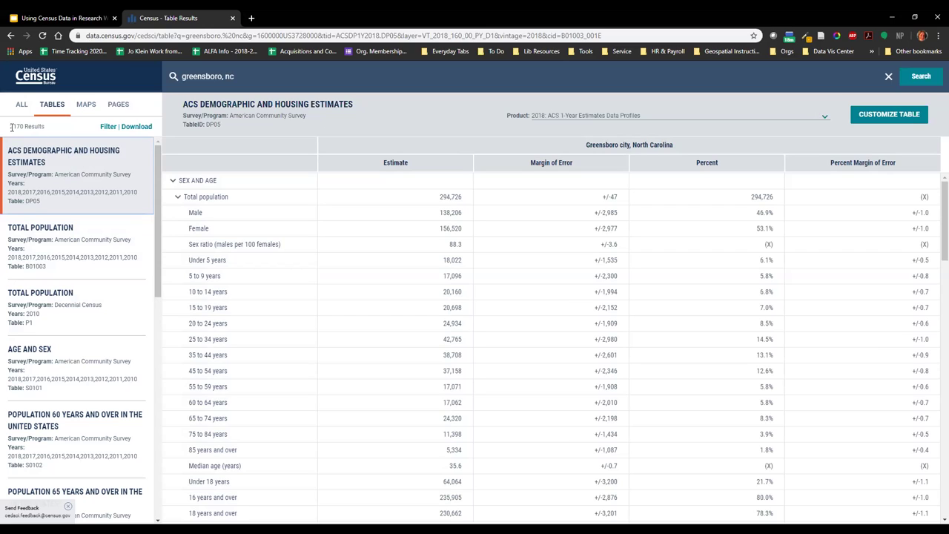
{"action": "triple_click", "coordinate": [11, 126]}
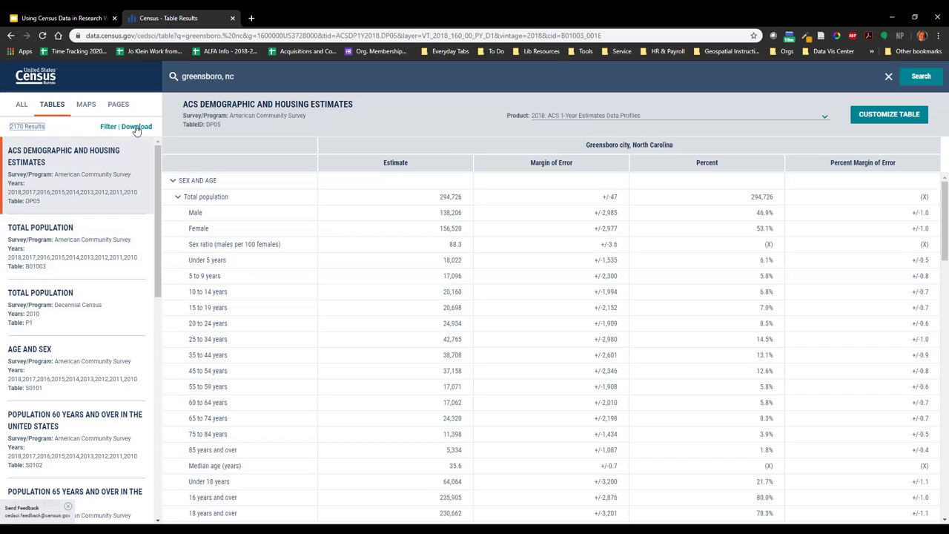
{"action": "mouse_move", "coordinate": [155, 155]}
{"action": "left_mouse_down"}
{"action": "mouse_move", "coordinate": [152, 356]}
{"action": "mouse_move", "coordinate": [136, 363]}
{"action": "mouse_move", "coordinate": [157, 148]}
{"action": "left_mouse_up"}
{"action": "left_click", "coordinate": [79, 369]}
Look over the advanced filters and the list of products available for the ACS Demographic and Housing Estimates table.
{"action": "left_click", "coordinate": [108, 127]}
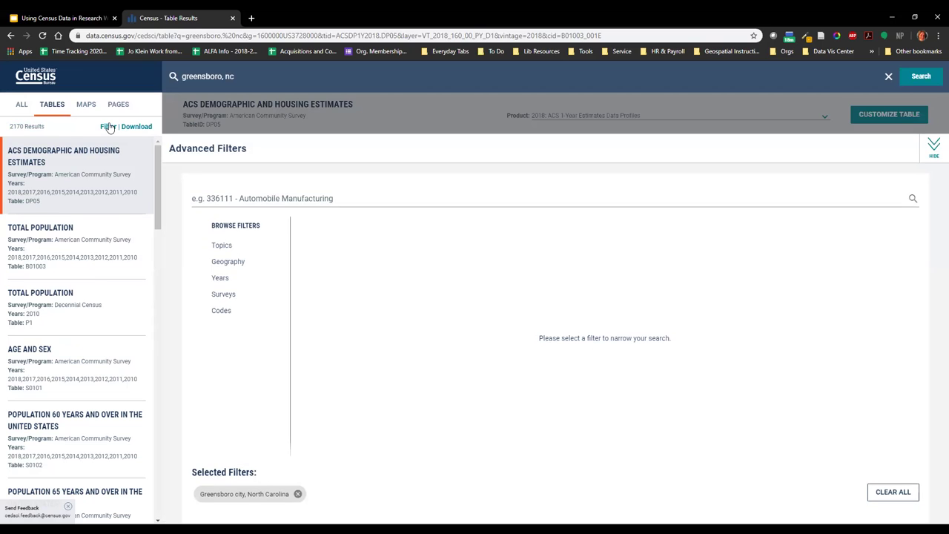
{"action": "left_click", "coordinate": [933, 147]}
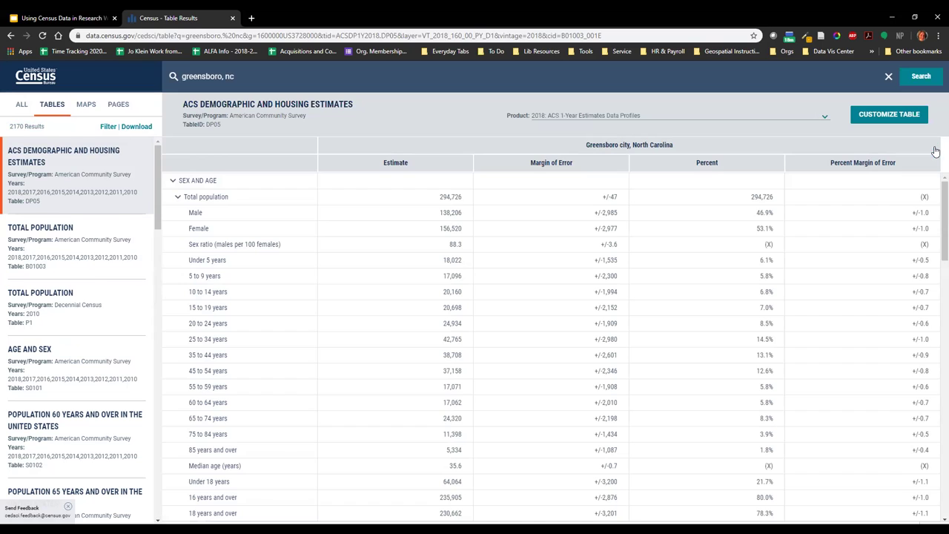
{"action": "left_click", "coordinate": [556, 118]}
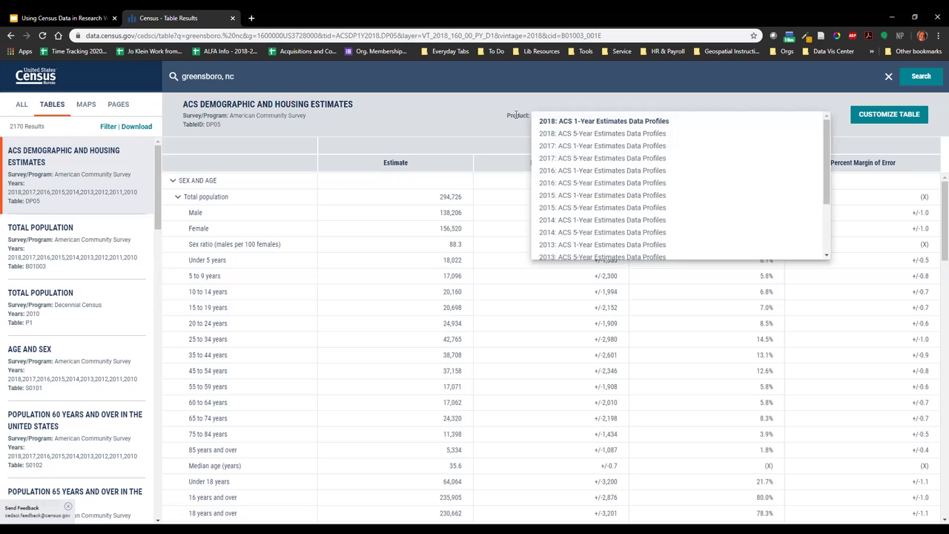
{"action": "scroll", "coordinate": [637, 159], "scroll_direction": "down", "scroll_amount": 2}
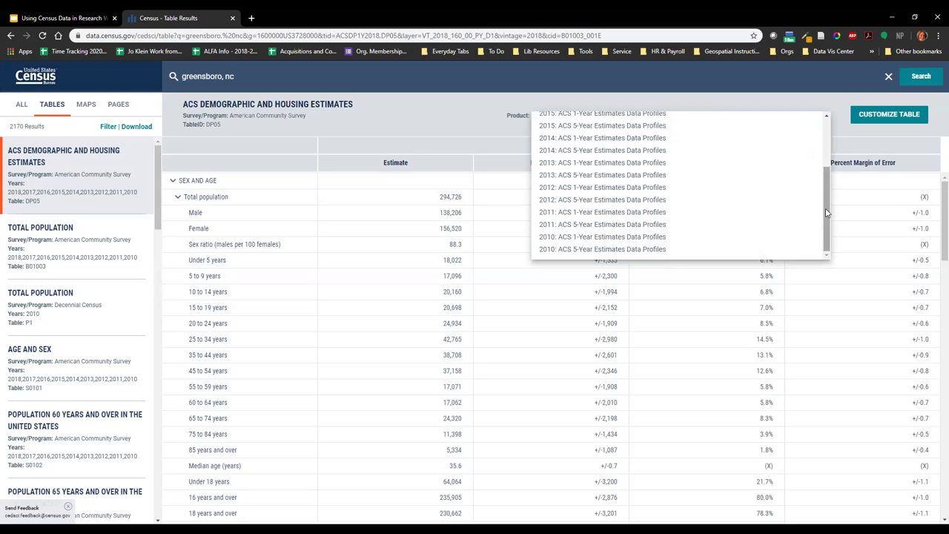
{"action": "left_click_drag", "start_coordinate": [192, 104], "coordinate": [344, 104]}
Open the ACS Total Population table B01003, and point out its table ID and survey name.
{"action": "left_click", "coordinate": [78, 252]}
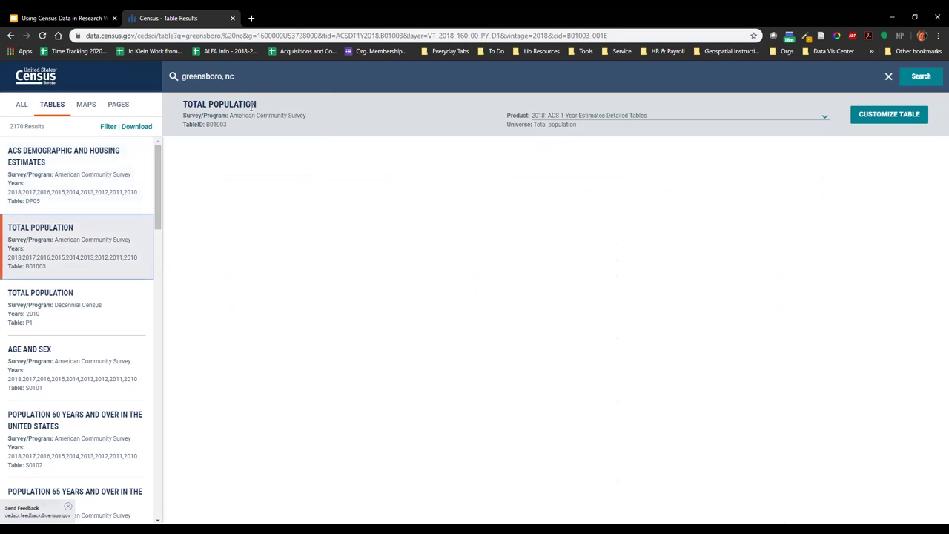
{"action": "left_click_drag", "start_coordinate": [206, 125], "coordinate": [232, 126]}
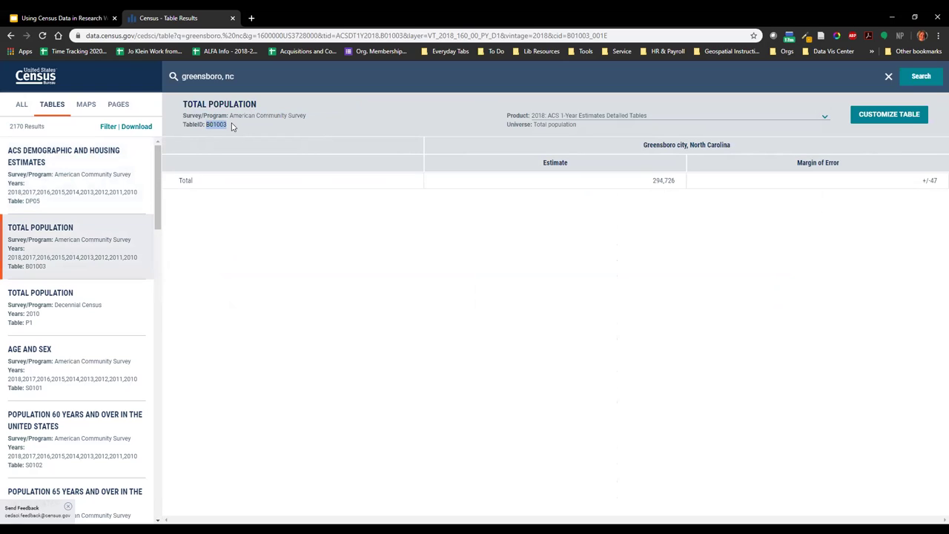
{"action": "left_click", "coordinate": [232, 126]}
{"action": "left_click_drag", "start_coordinate": [240, 114], "coordinate": [305, 119]}
{"action": "left_click", "coordinate": [305, 119]}
Review the products offered for the ACS Total Population table, and open the 2010 Decennial Census Total Population table P1.
{"action": "left_click", "coordinate": [557, 119]}
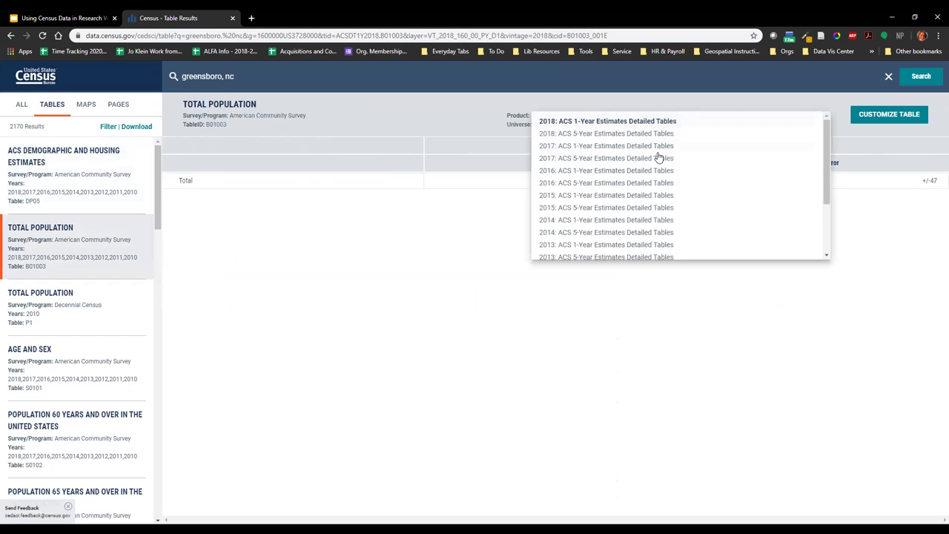
{"action": "scroll", "coordinate": [821, 200], "scroll_direction": "down", "scroll_amount": 3}
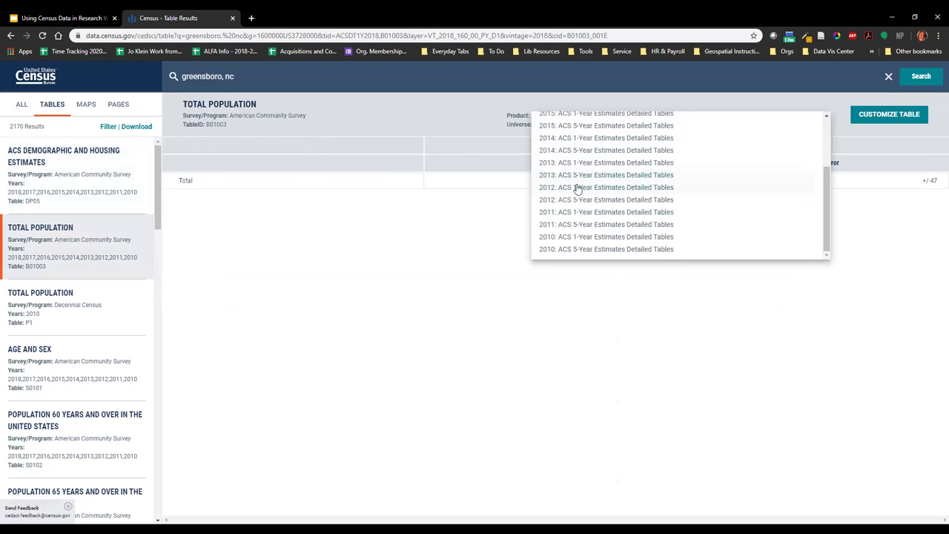
{"action": "scroll", "coordinate": [578, 191], "scroll_direction": "up", "scroll_amount": 5}
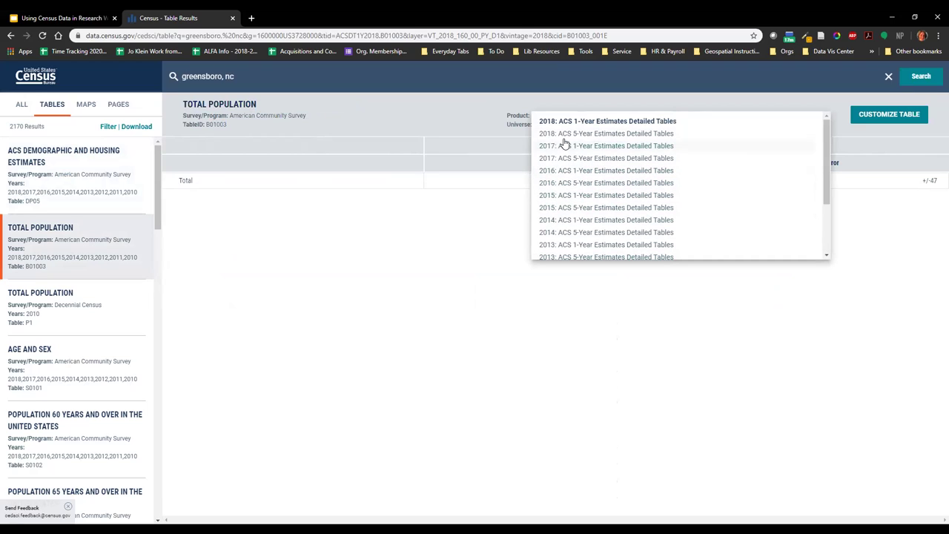
{"action": "left_click_drag", "start_coordinate": [824, 161], "coordinate": [820, 208]}
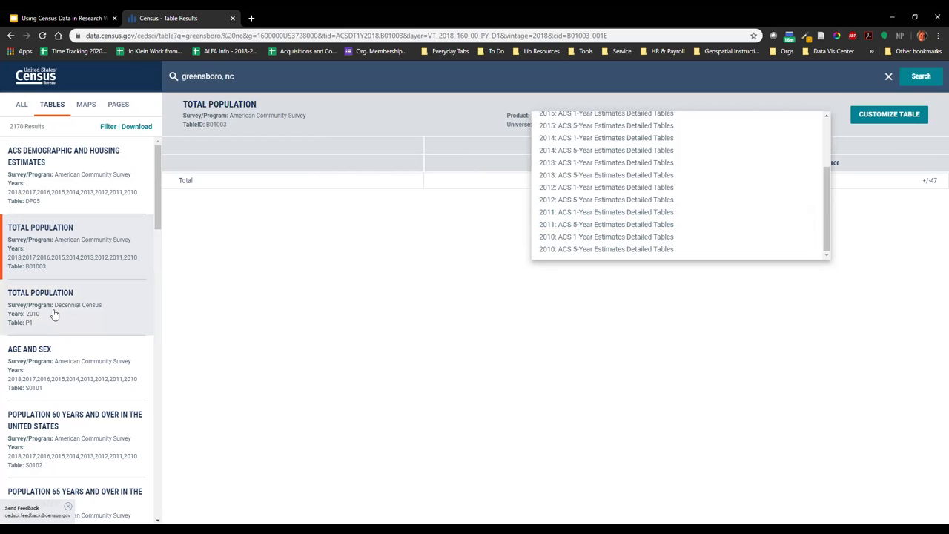
{"action": "left_click", "coordinate": [760, 108]}
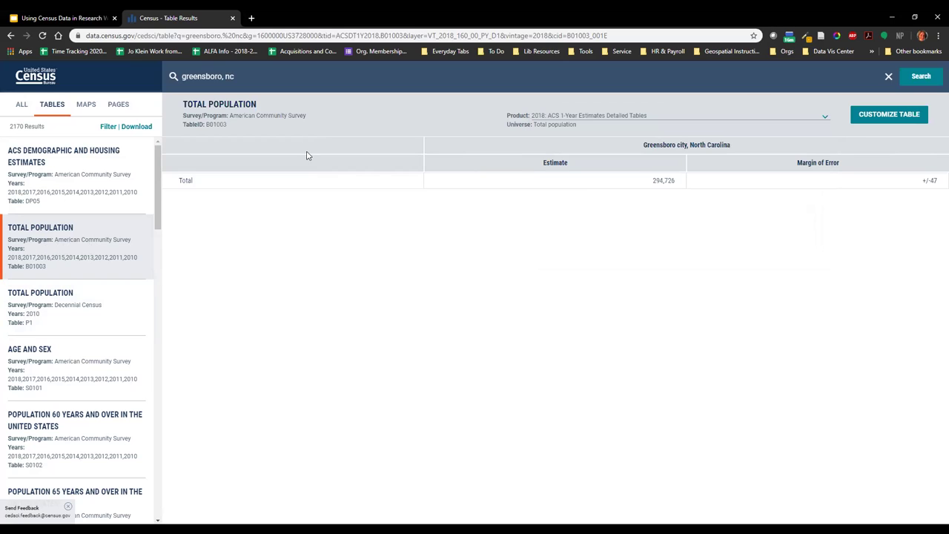
{"action": "left_click", "coordinate": [72, 314]}
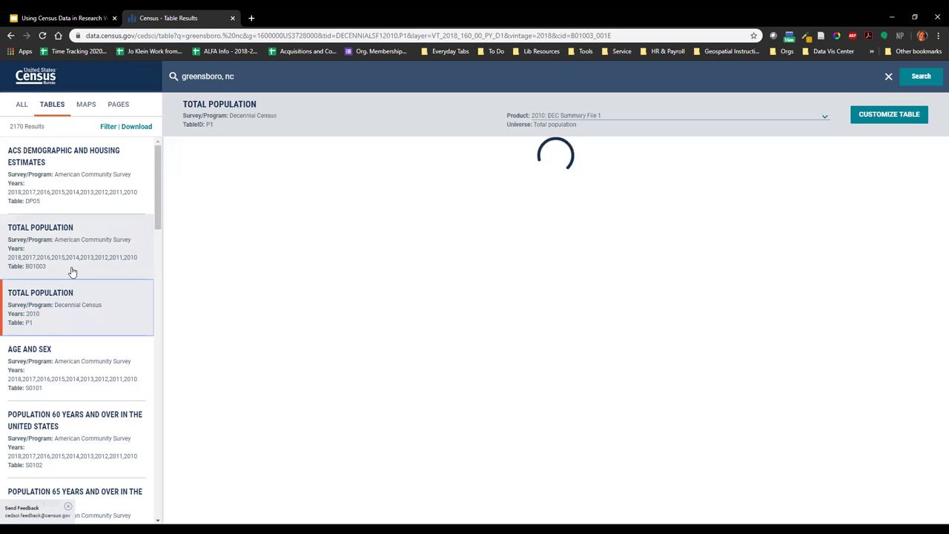
Go back through the ACS Total Population table to the ACS Demographic and Housing Estimates table (DP05), and look through its rows.
{"action": "left_click", "coordinate": [100, 265]}
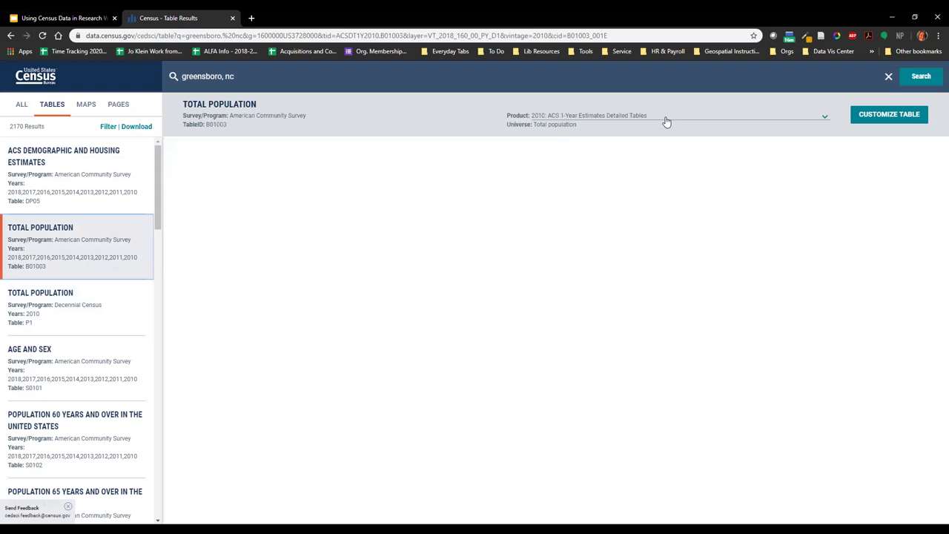
{"action": "left_click", "coordinate": [85, 173]}
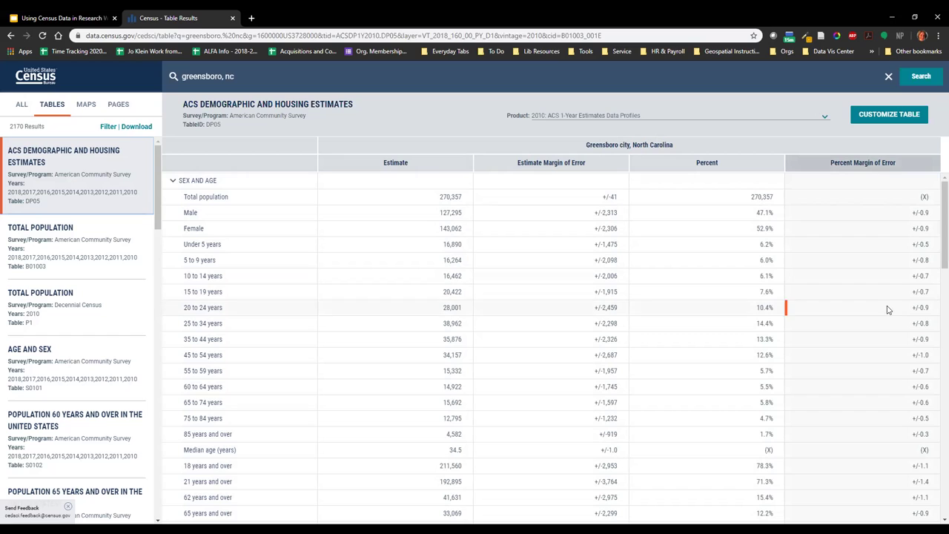
{"action": "scroll", "coordinate": [921, 213], "scroll_direction": "down", "scroll_amount": 1}
{"action": "scroll", "coordinate": [919, 212], "scroll_direction": "down", "scroll_amount": 1}
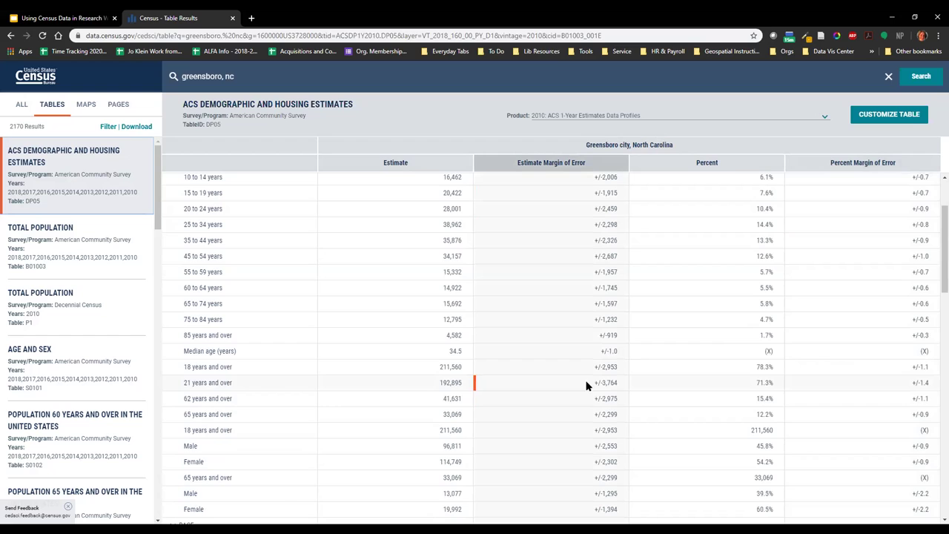
{"action": "scroll", "coordinate": [583, 382], "scroll_direction": "up", "scroll_amount": 2}
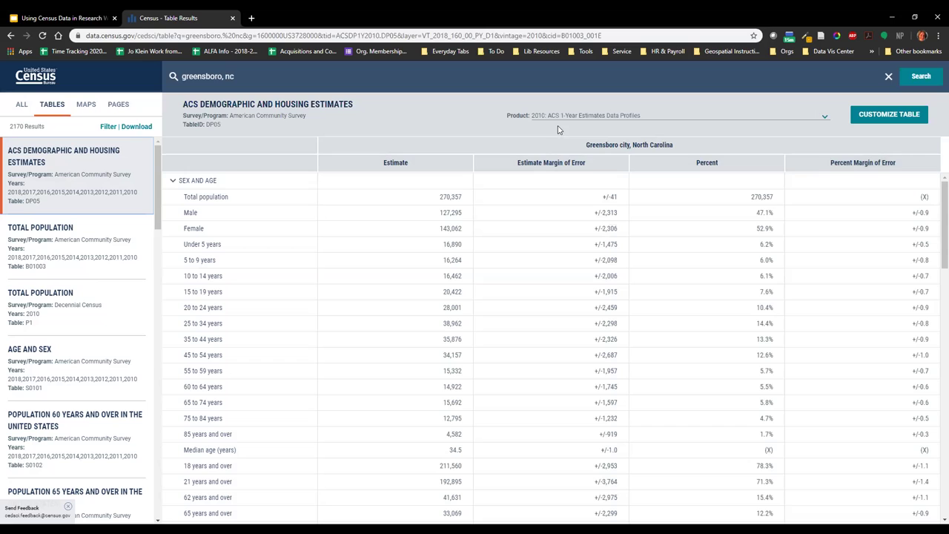
Check the list of products offered for the ACS Demographic and Housing Estimates table, and scan its data rows.
{"action": "left_click", "coordinate": [823, 119]}
{"action": "scroll", "coordinate": [602, 193], "scroll_direction": "down", "scroll_amount": 3}
{"action": "left_click", "coordinate": [593, 231]}
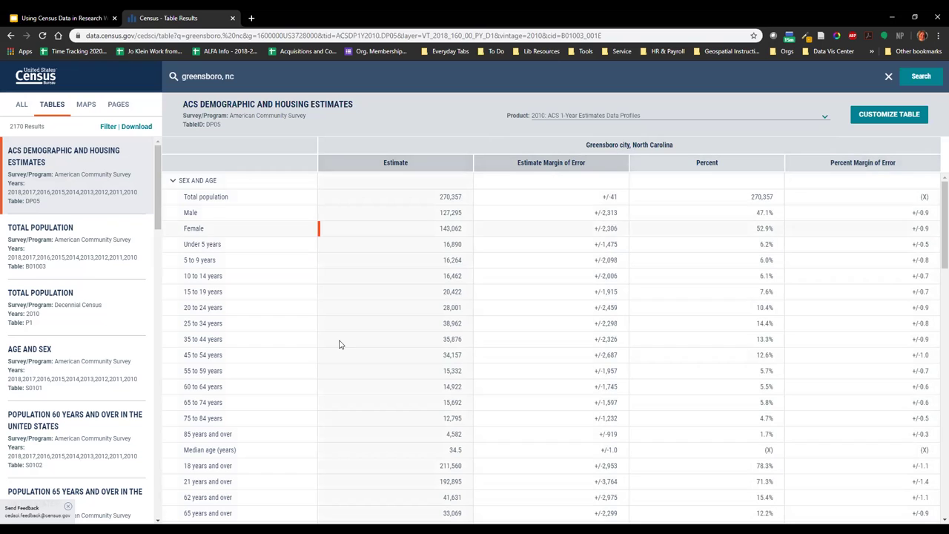
{"action": "scroll", "coordinate": [274, 360], "scroll_direction": "down", "scroll_amount": 4}
{"action": "scroll", "coordinate": [272, 361], "scroll_direction": "up", "scroll_amount": 4}
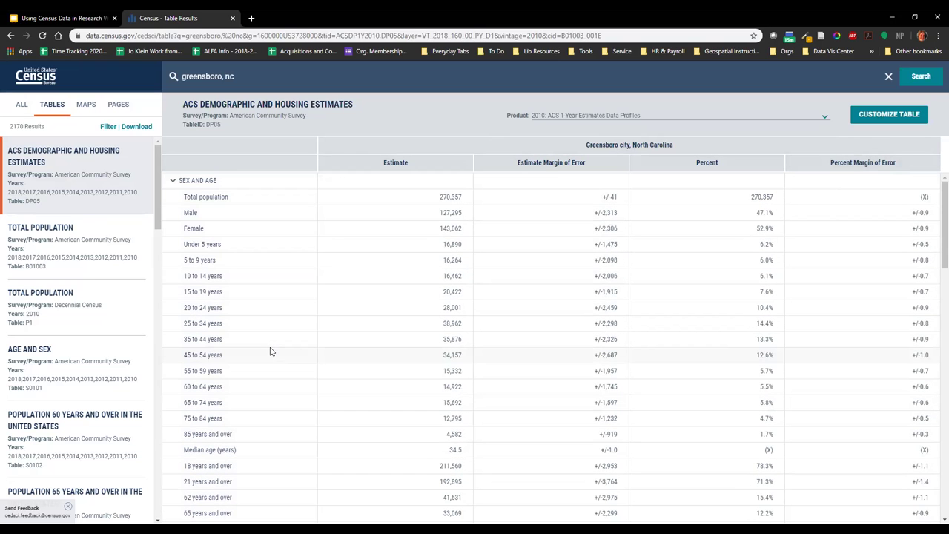
Open the DP05 table in the customization view, and point out its table ID and list of available products.
{"action": "left_click", "coordinate": [872, 117]}
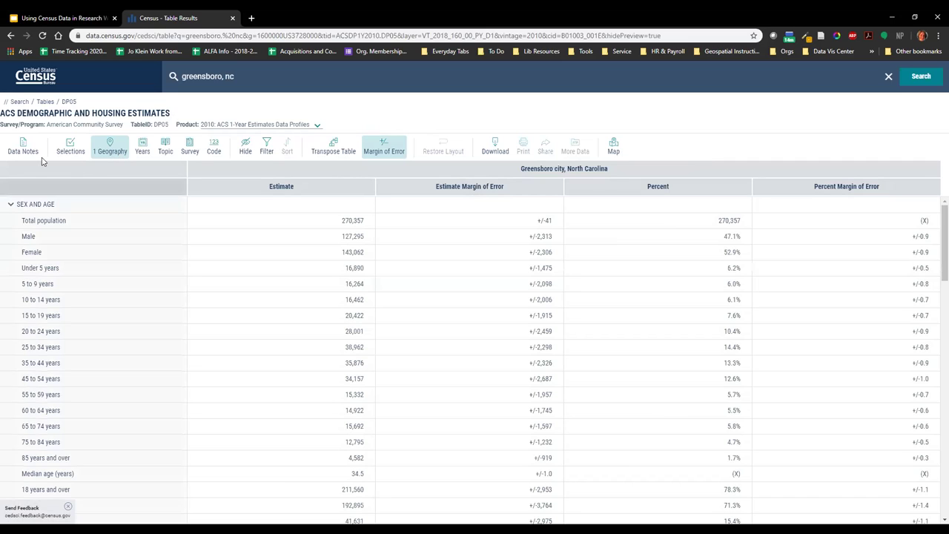
{"action": "triple_click", "coordinate": [169, 124]}
{"action": "left_click", "coordinate": [147, 124]}
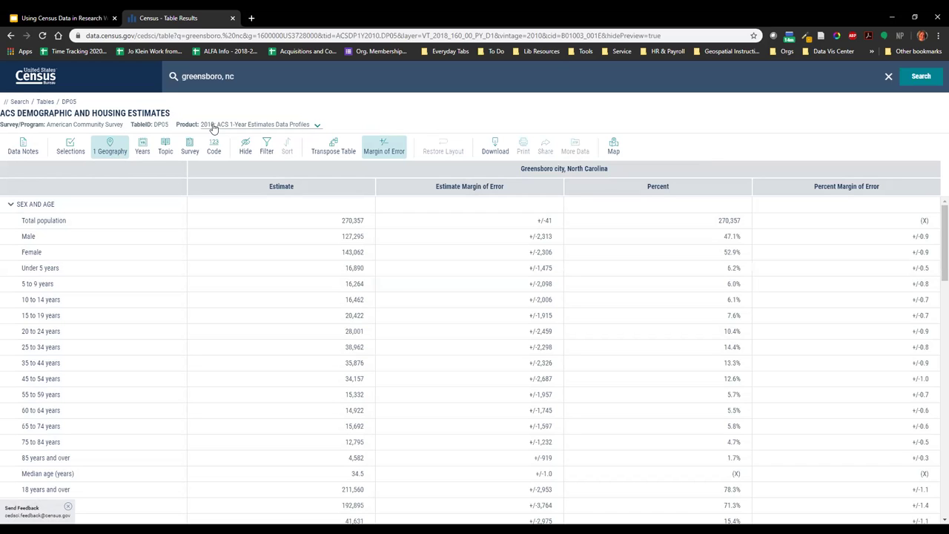
{"action": "left_click", "coordinate": [253, 124]}
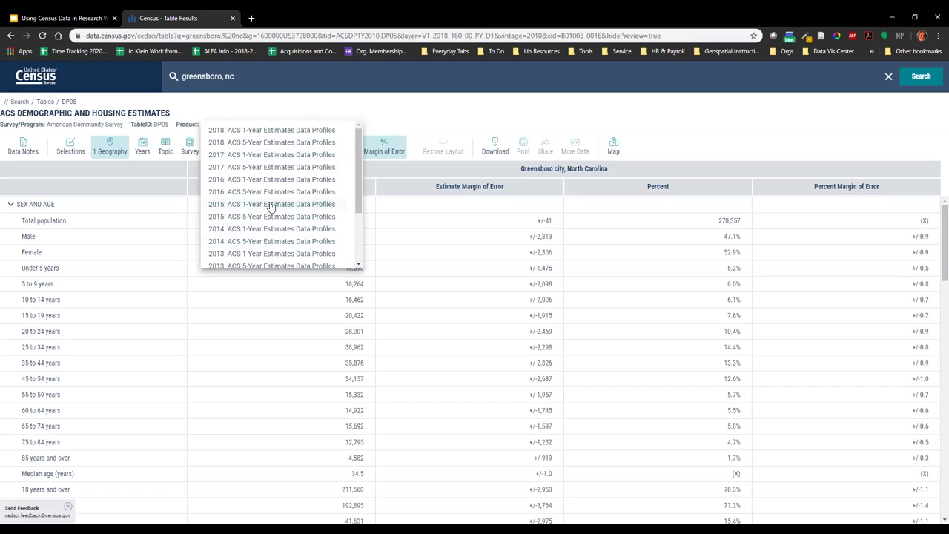
{"action": "left_click", "coordinate": [385, 127]}
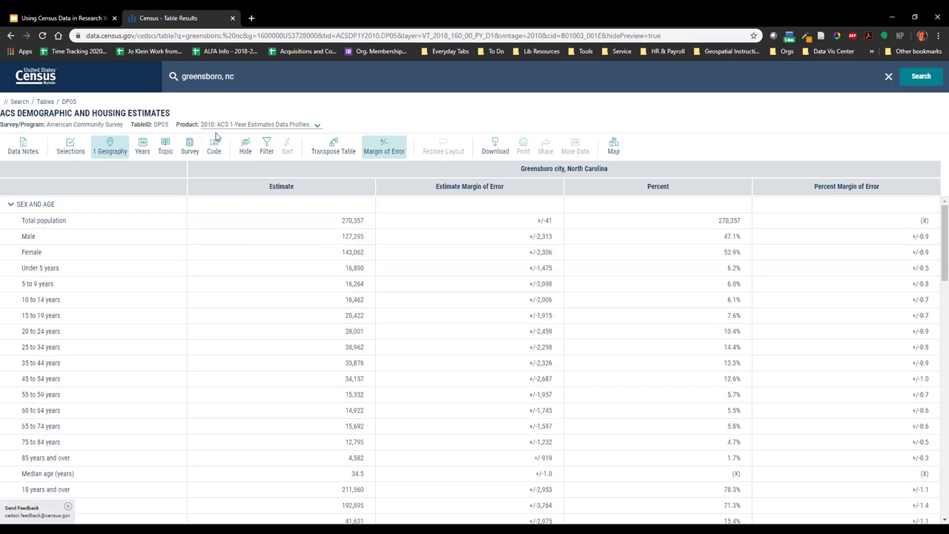
Apply the 2018 year filter to the table, remove it again, and close the year options.
{"action": "left_click", "coordinate": [140, 149]}
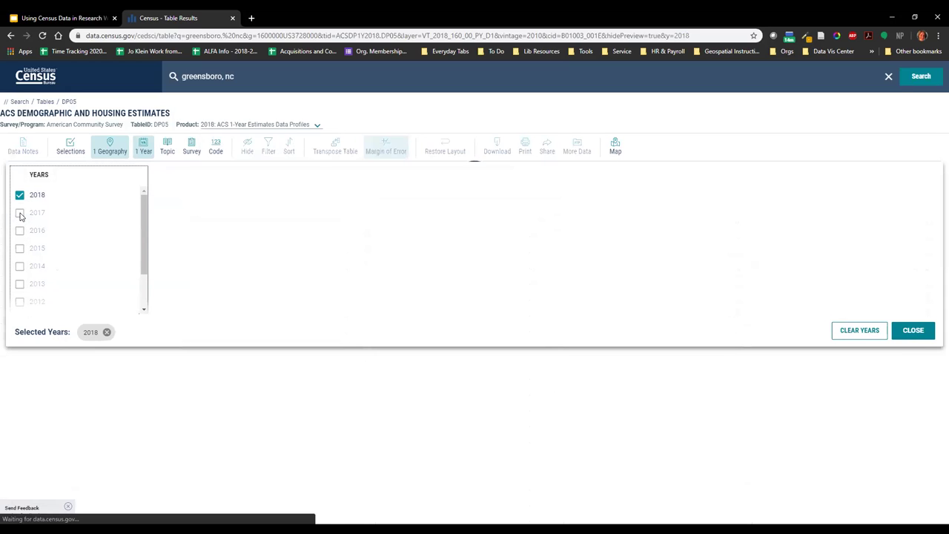
{"action": "scroll", "coordinate": [71, 269], "scroll_direction": "down", "scroll_amount": 2}
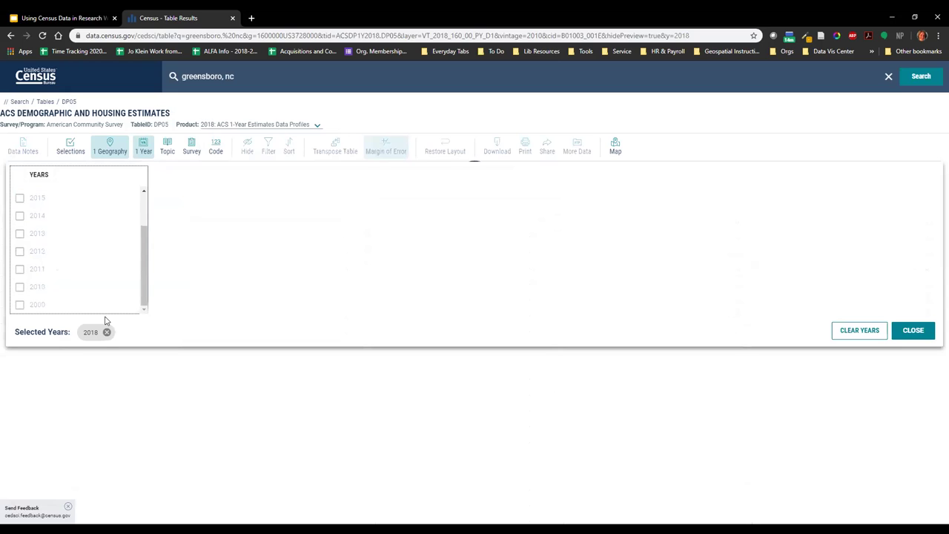
{"action": "left_click", "coordinate": [107, 332]}
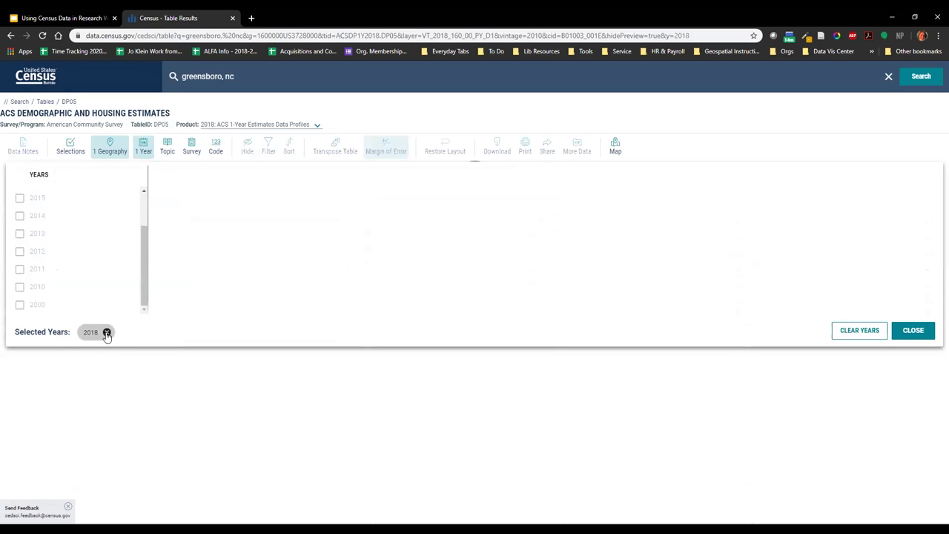
{"action": "left_click", "coordinate": [911, 330]}
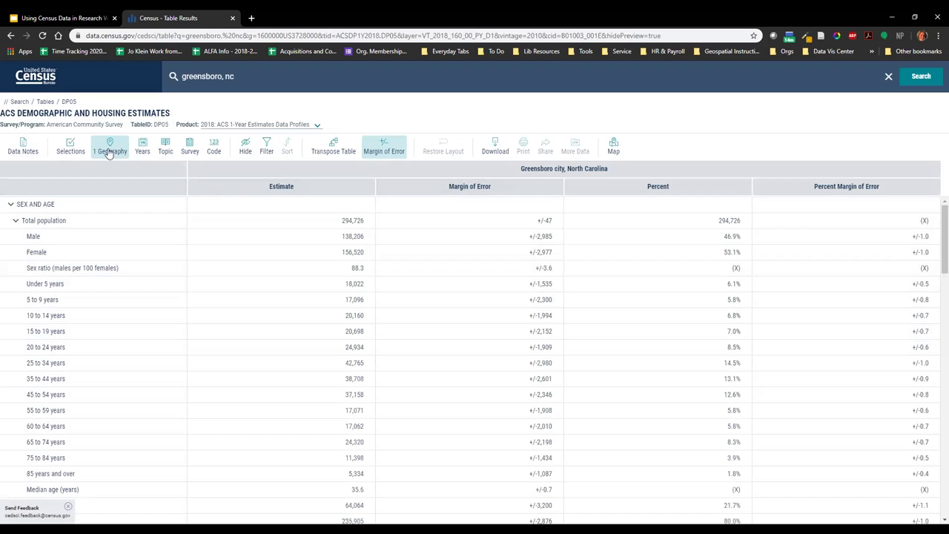
Read the table's data notes, highlighting the explanation of the (X) symbol, and review the current filter selections.
{"action": "left_click", "coordinate": [22, 149]}
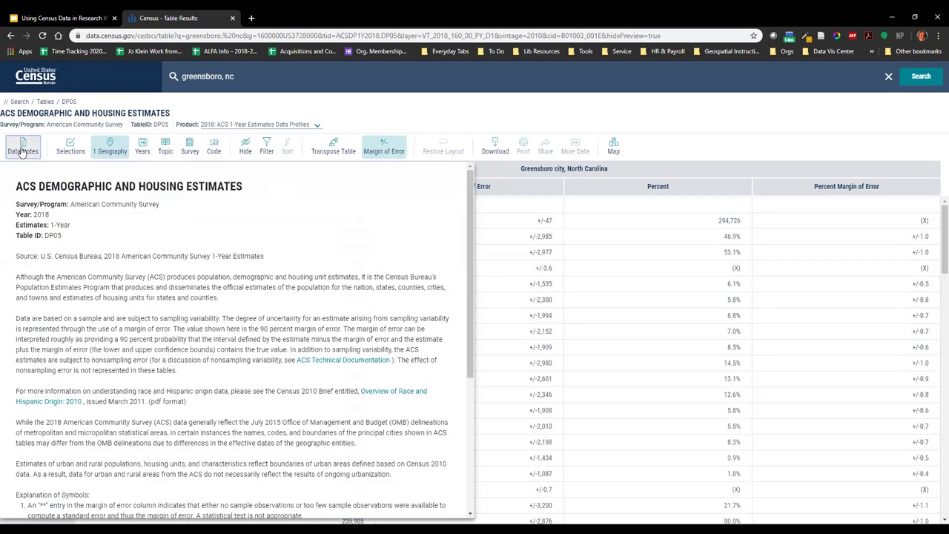
{"action": "scroll", "coordinate": [115, 338], "scroll_direction": "down", "scroll_amount": 5}
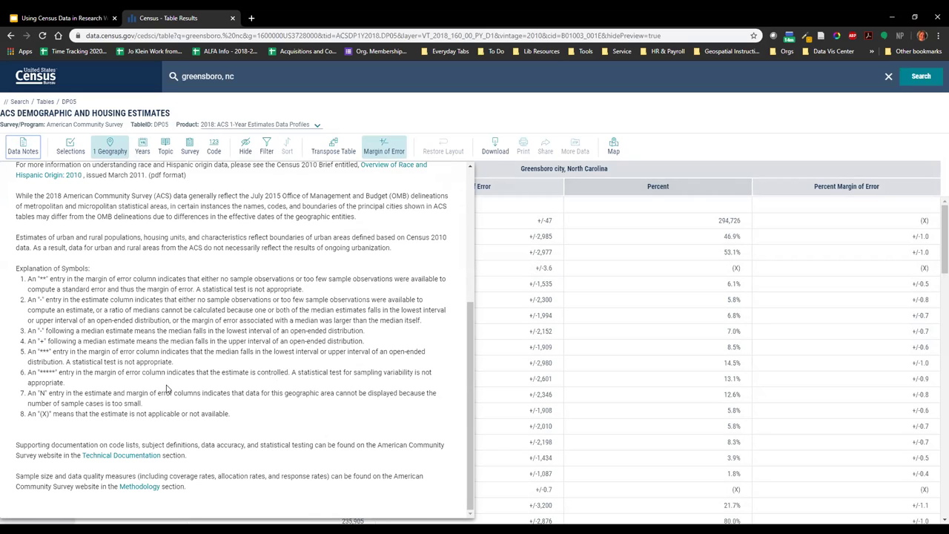
{"action": "left_click_drag", "start_coordinate": [52, 414], "coordinate": [178, 427]}
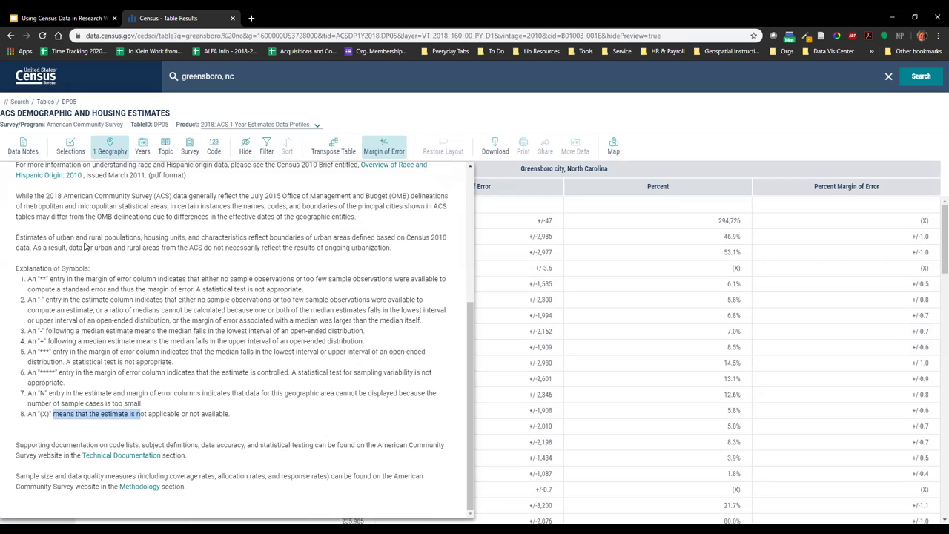
{"action": "left_click", "coordinate": [15, 152]}
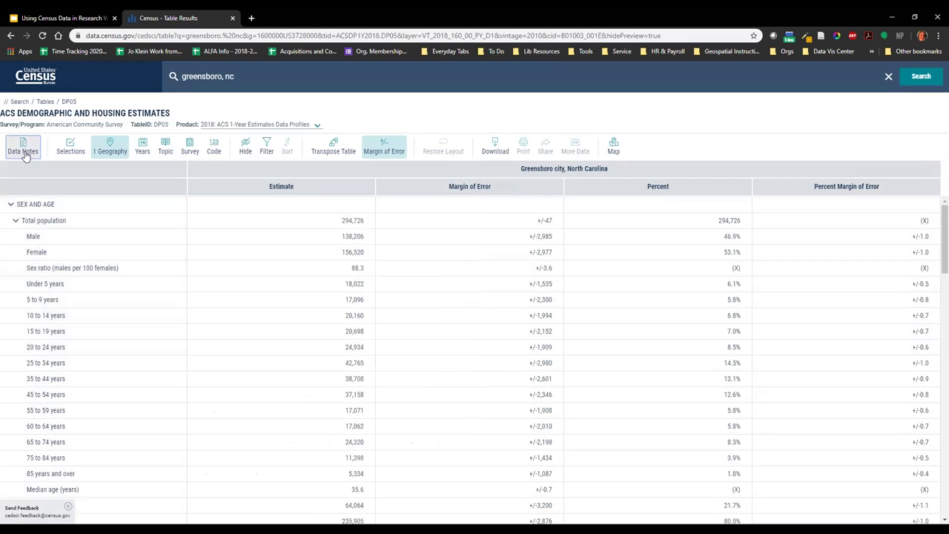
{"action": "left_click", "coordinate": [72, 151]}
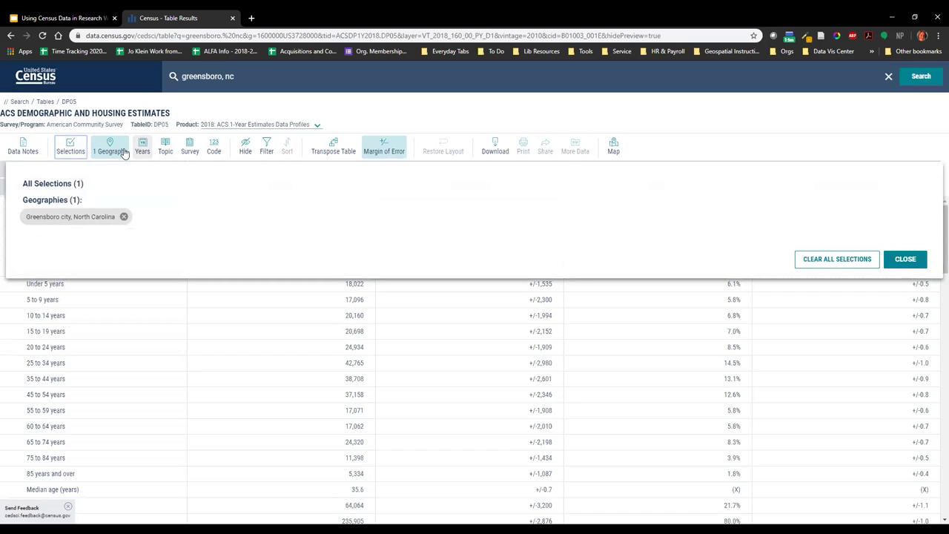
{"action": "left_click", "coordinate": [893, 264]}
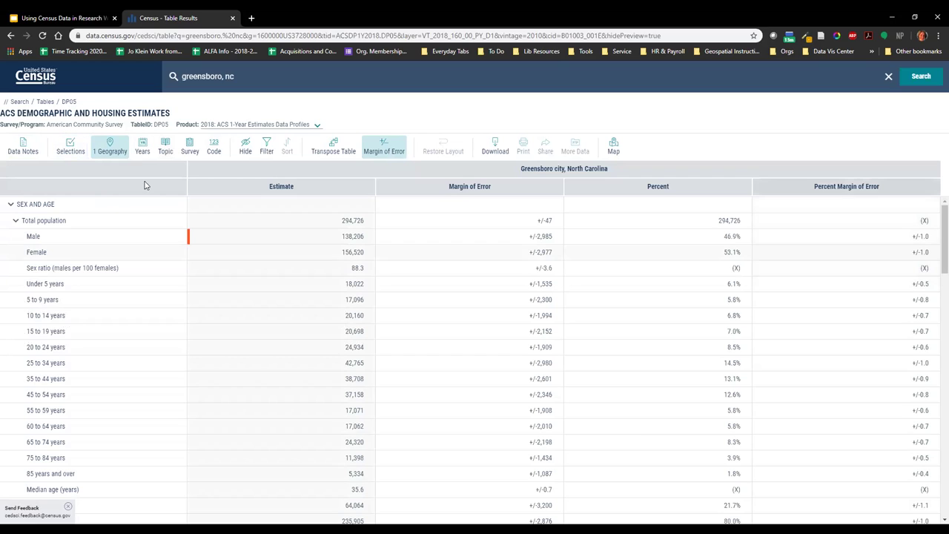
Browse the geography types available for the table, first without and then with their summary levels shown.
{"action": "left_click", "coordinate": [115, 152]}
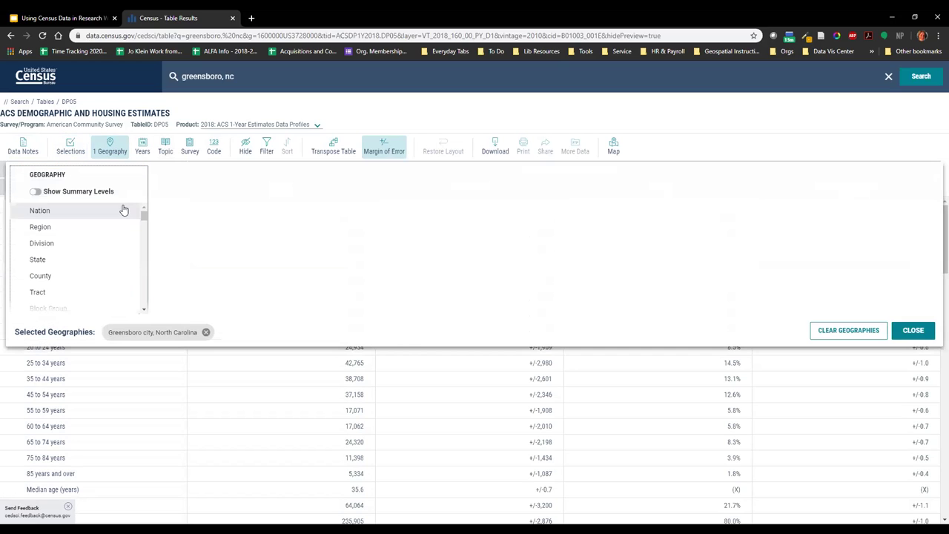
{"action": "scroll", "coordinate": [146, 217], "scroll_direction": "down", "scroll_amount": 2}
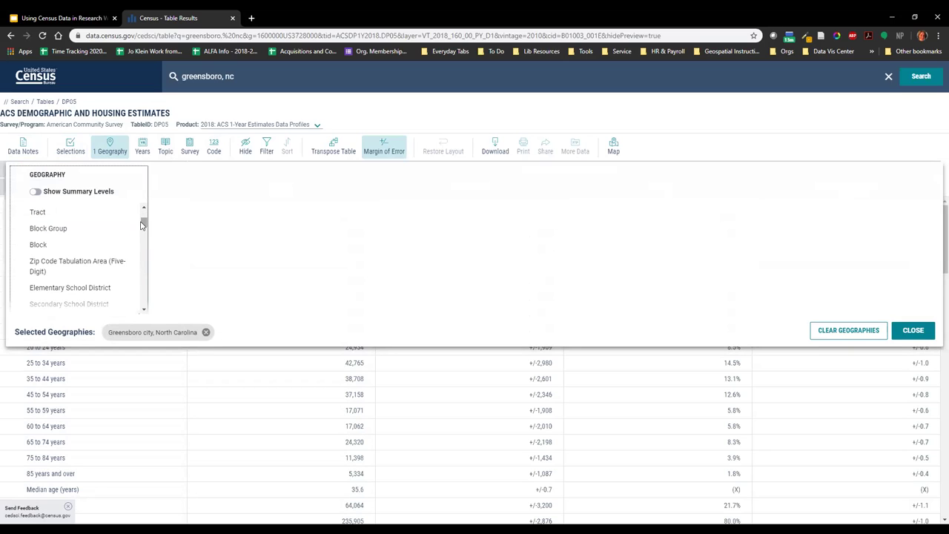
{"action": "left_click_drag", "start_coordinate": [145, 224], "coordinate": [145, 211]}
{"action": "left_click", "coordinate": [37, 192]}
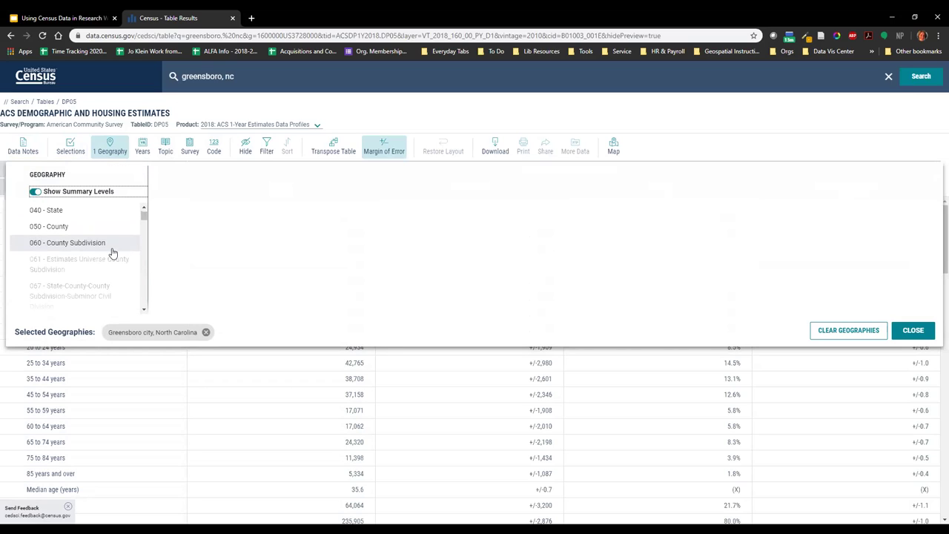
{"action": "scroll", "coordinate": [71, 266], "scroll_direction": "down", "scroll_amount": 1}
{"action": "scroll", "coordinate": [59, 246], "scroll_direction": "down", "scroll_amount": 1}
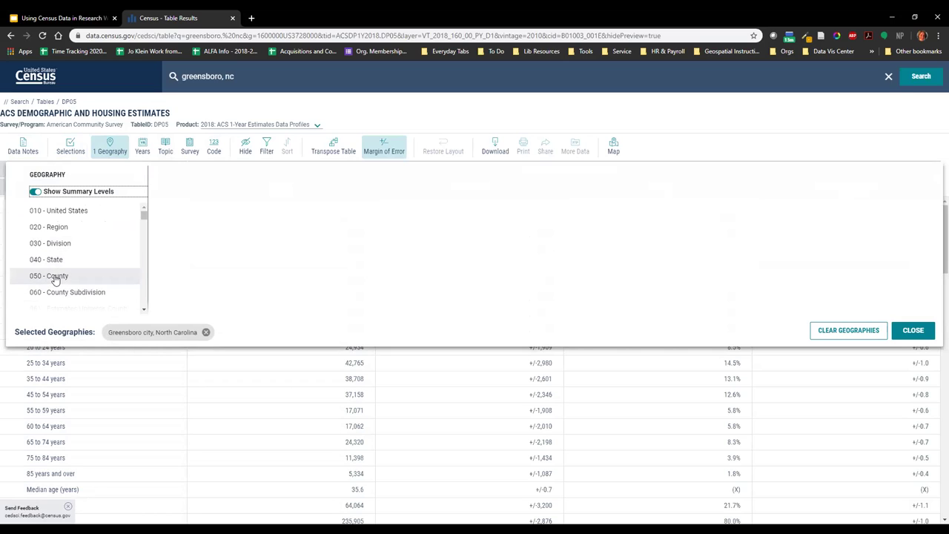
Add the state of Arizona to the table's selected geographies.
{"action": "left_click", "coordinate": [54, 259]}
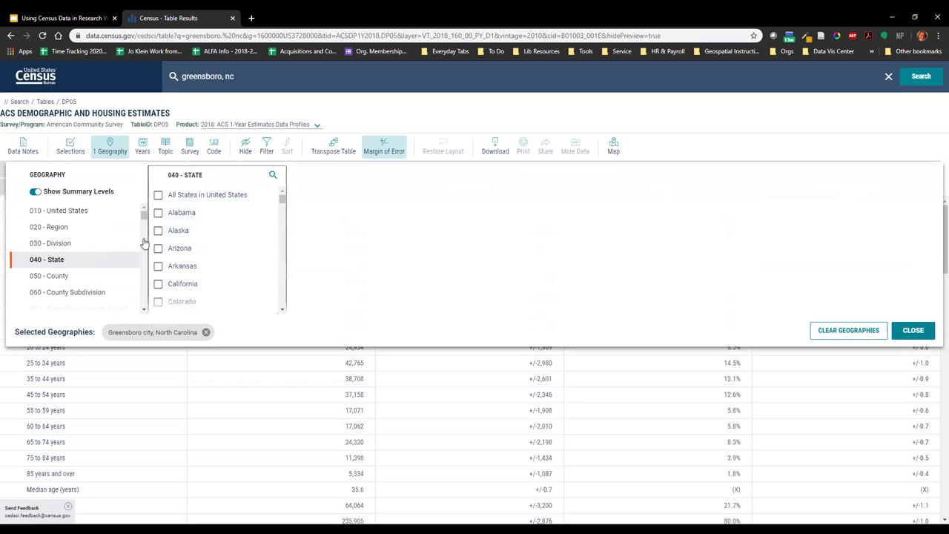
{"action": "scroll", "coordinate": [180, 252], "scroll_direction": "down", "scroll_amount": 1}
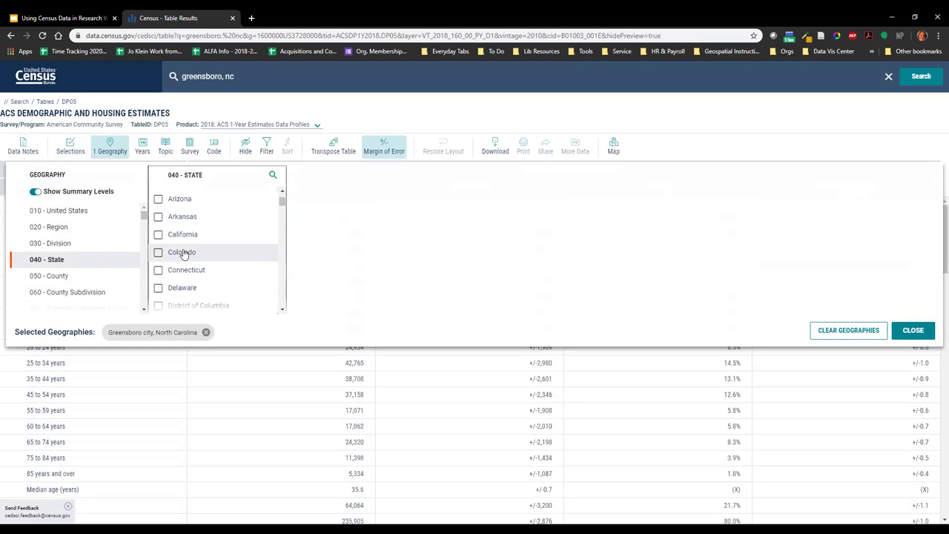
{"action": "left_click", "coordinate": [176, 200]}
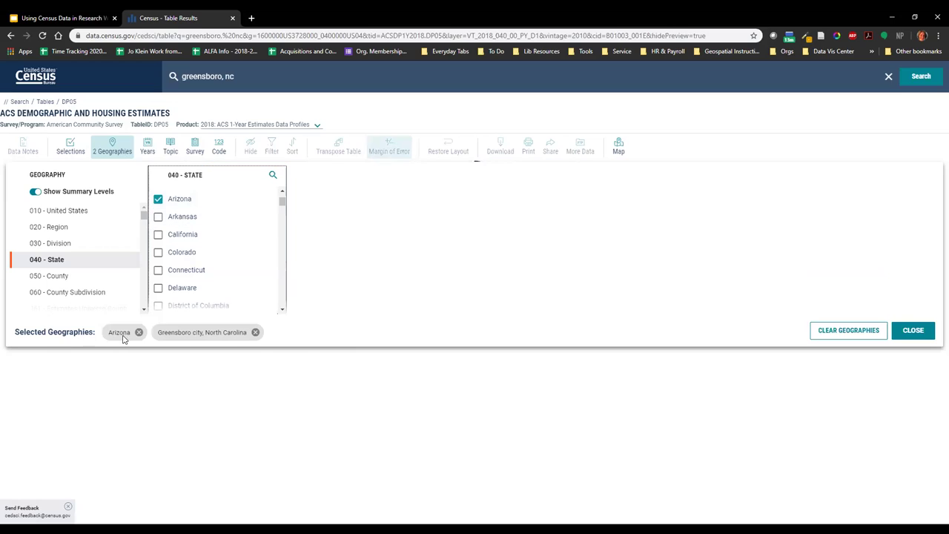
Hide the summary levels in the geography list, and choose Place as the geography type.
{"action": "scroll", "coordinate": [70, 275], "scroll_direction": "down", "scroll_amount": 1}
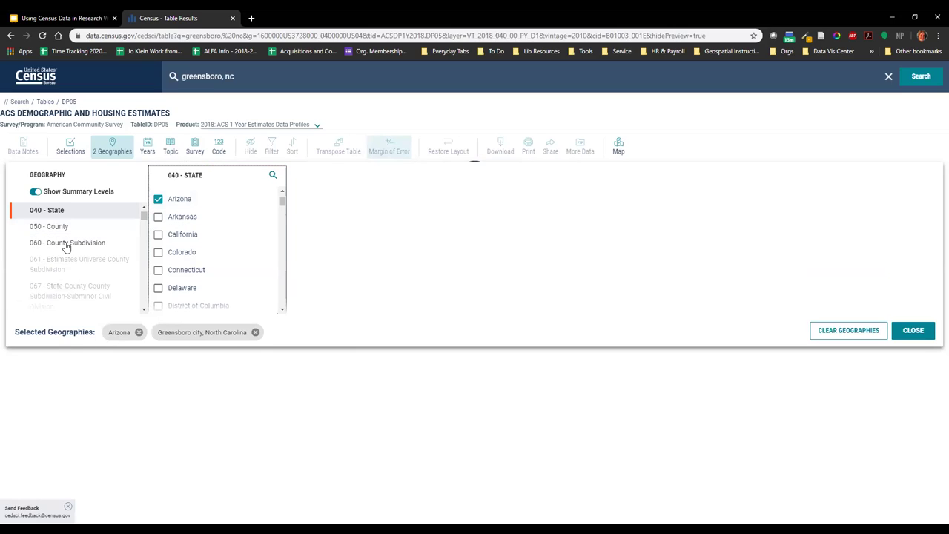
{"action": "left_click", "coordinate": [37, 193]}
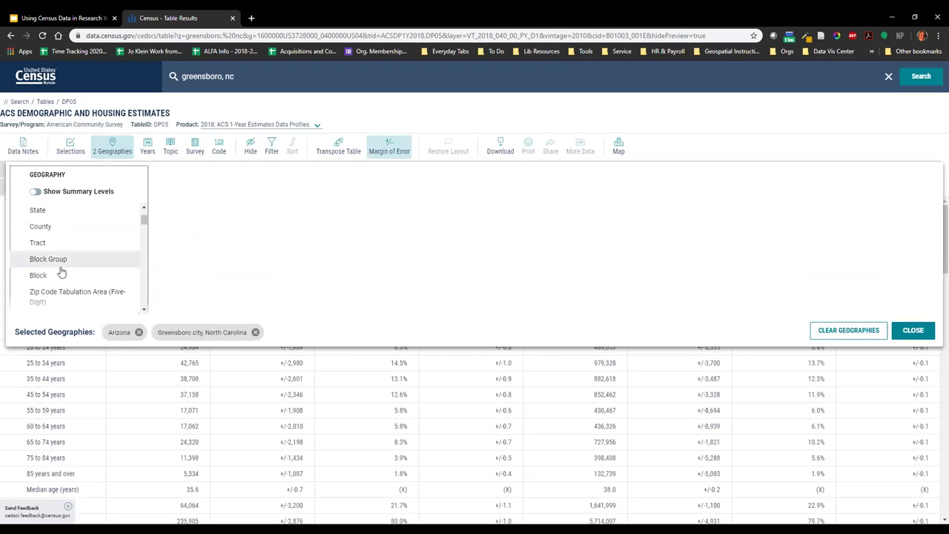
{"action": "scroll", "coordinate": [67, 256], "scroll_direction": "down", "scroll_amount": 1}
{"action": "scroll", "coordinate": [68, 255], "scroll_direction": "down", "scroll_amount": 4}
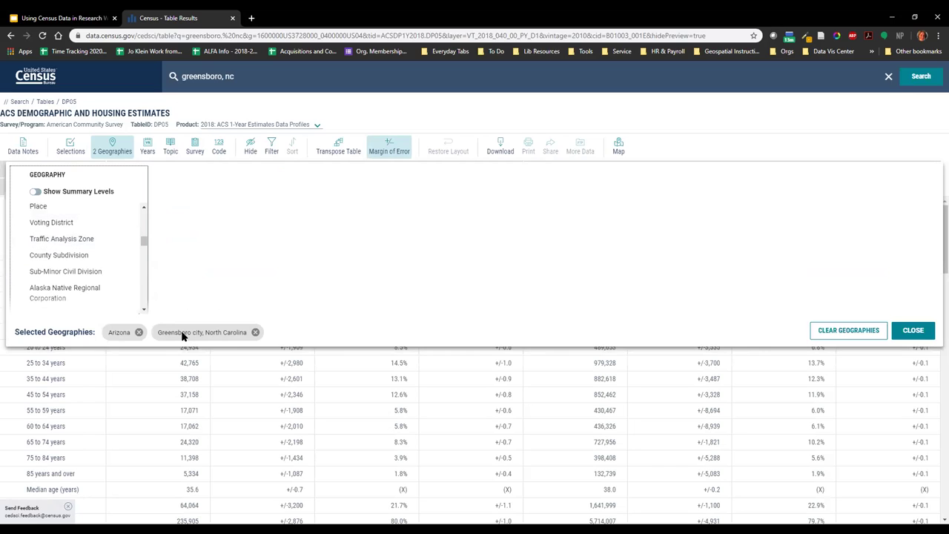
{"action": "left_click", "coordinate": [37, 206]}
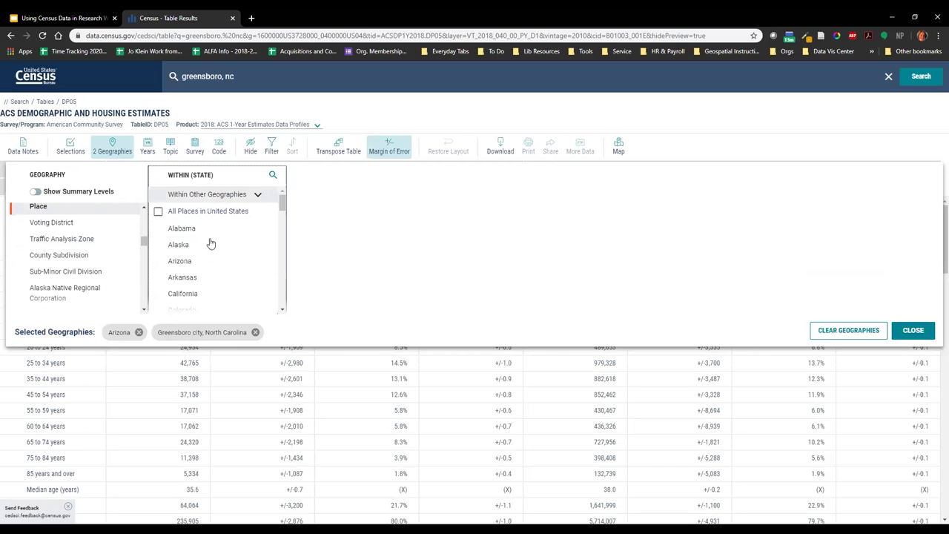
Look at the options within other geographies, search the states for "north", and list the places in North Carolina.
{"action": "scroll", "coordinate": [207, 239], "scroll_direction": "down", "scroll_amount": 1}
{"action": "scroll", "coordinate": [210, 222], "scroll_direction": "up", "scroll_amount": 1}
{"action": "left_click", "coordinate": [212, 195]}
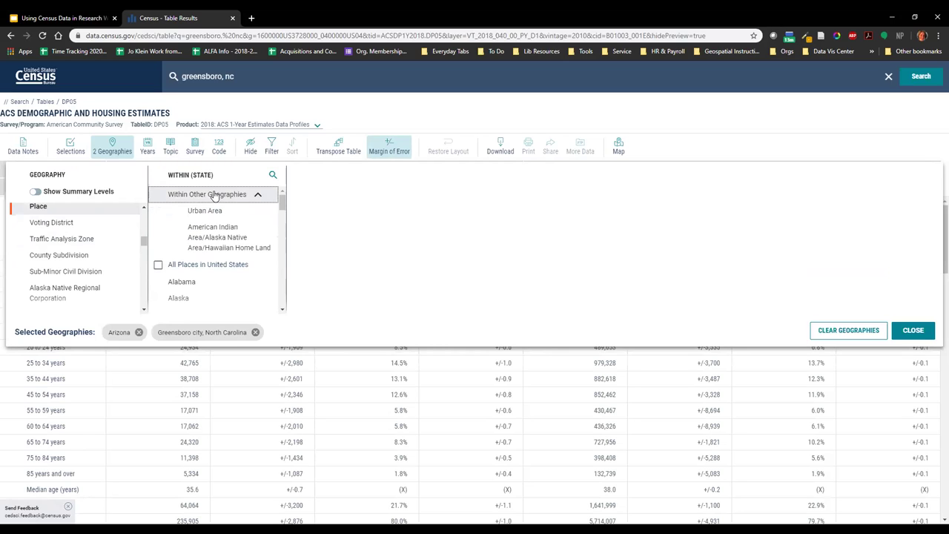
{"action": "left_click", "coordinate": [272, 177]}
{"action": "type", "text": "no"}
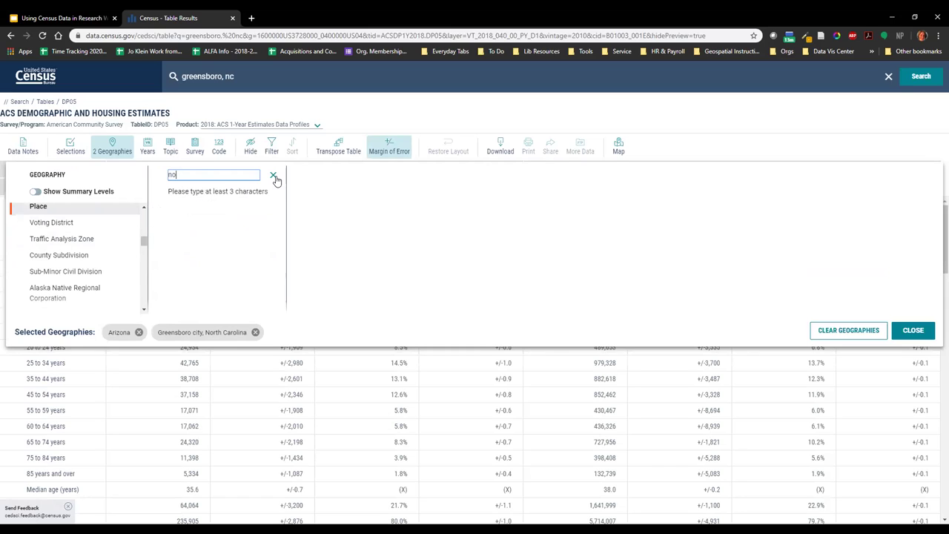
{"action": "type", "text": "rth"}
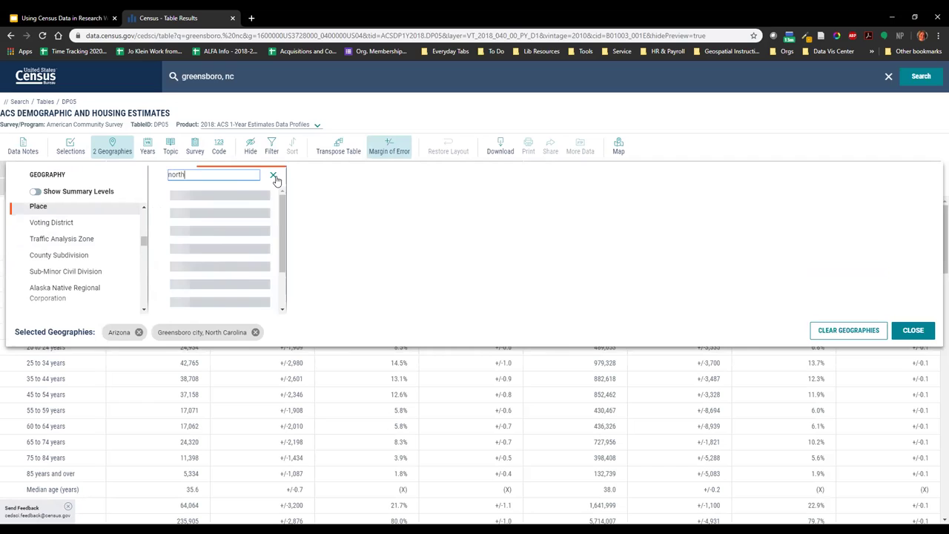
{"action": "left_click", "coordinate": [212, 196]}
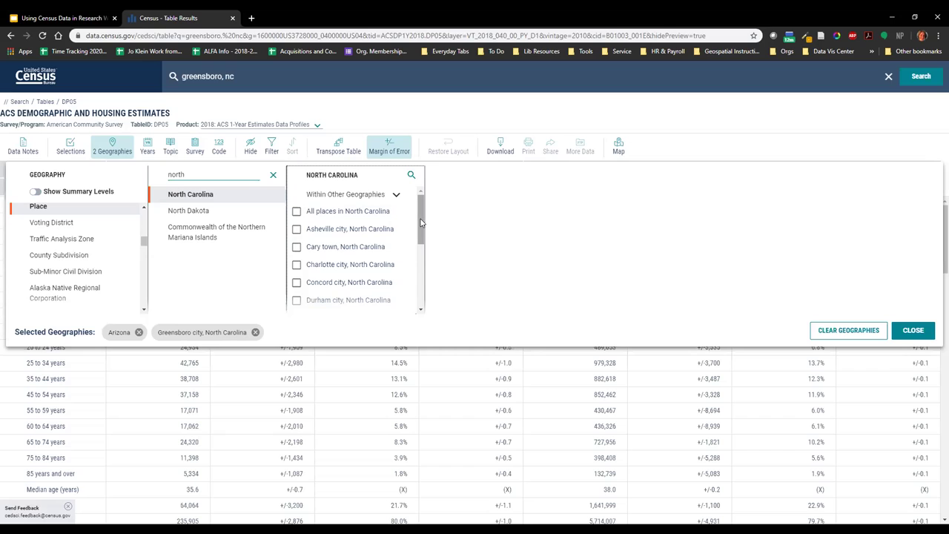
Add High Point city, North Carolina to the table's selected geographies and return to the table.
{"action": "left_click_drag", "start_coordinate": [418, 222], "coordinate": [421, 284]}
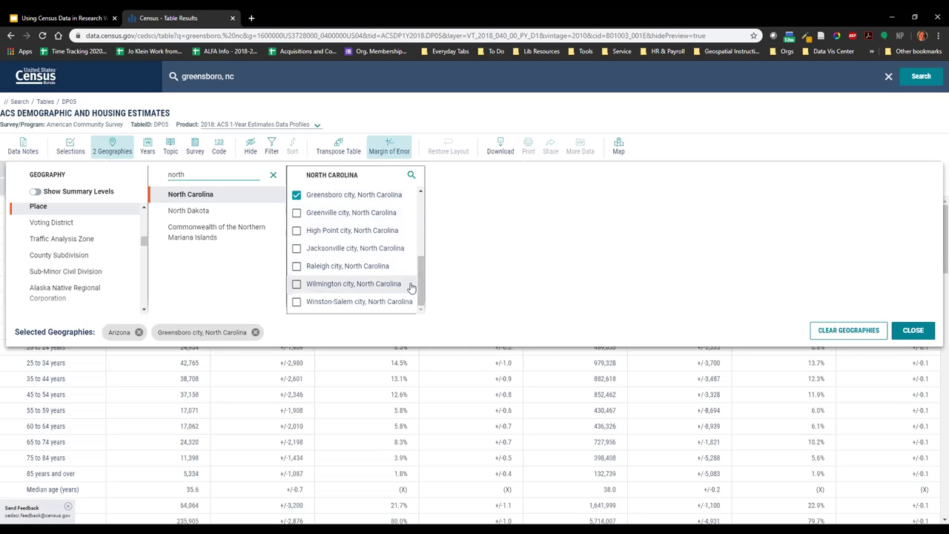
{"action": "left_click", "coordinate": [300, 233]}
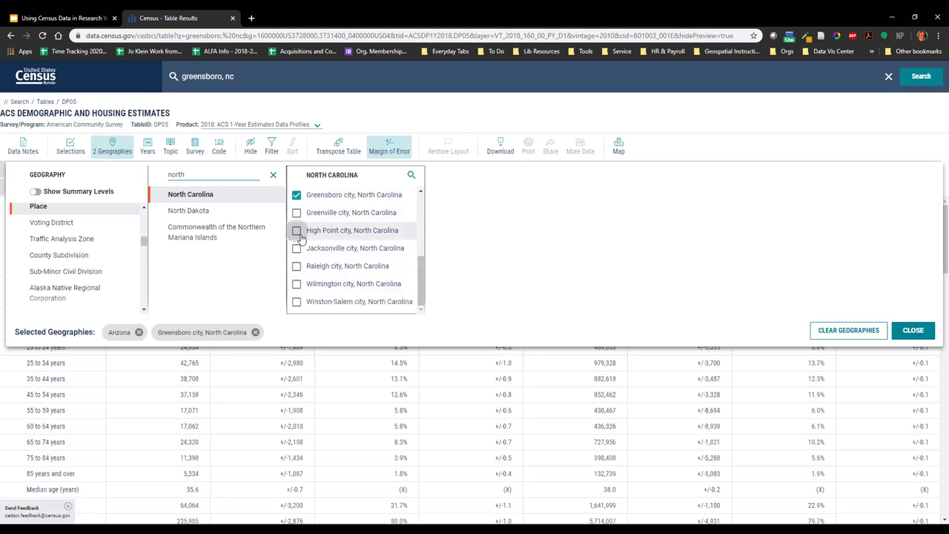
{"action": "scroll", "coordinate": [363, 275], "scroll_direction": "up", "scroll_amount": 5}
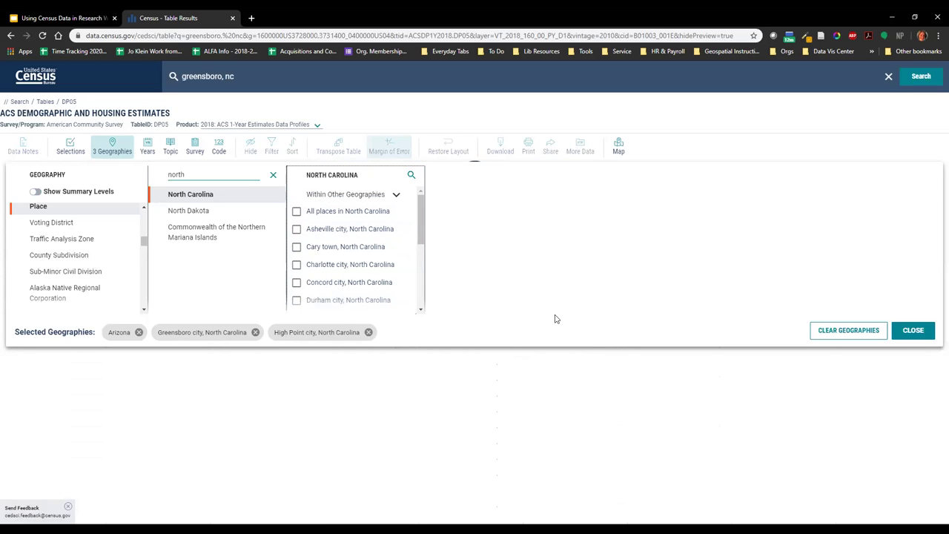
{"action": "left_click", "coordinate": [913, 331]}
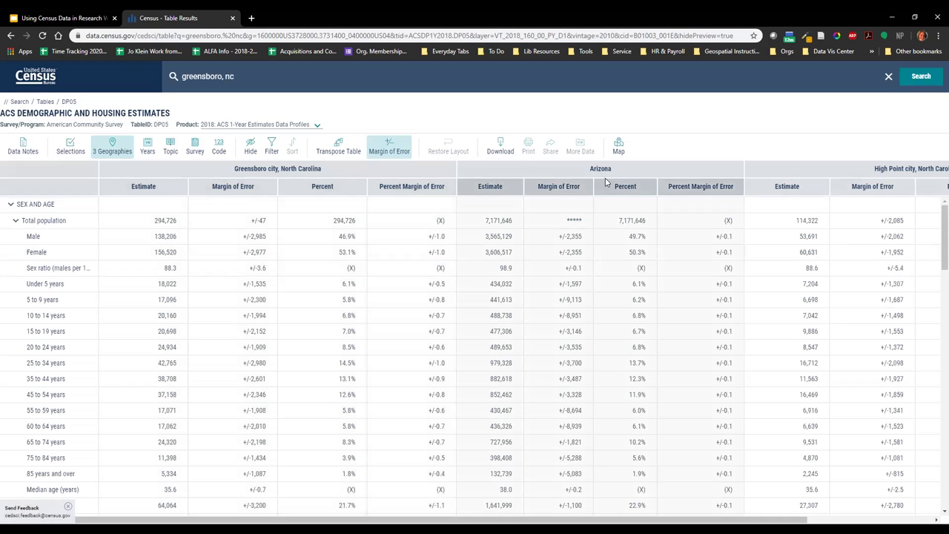
Remove Arizona from the table's current selections and return to the table.
{"action": "scroll", "coordinate": [556, 371], "scroll_direction": "right", "scroll_amount": 3}
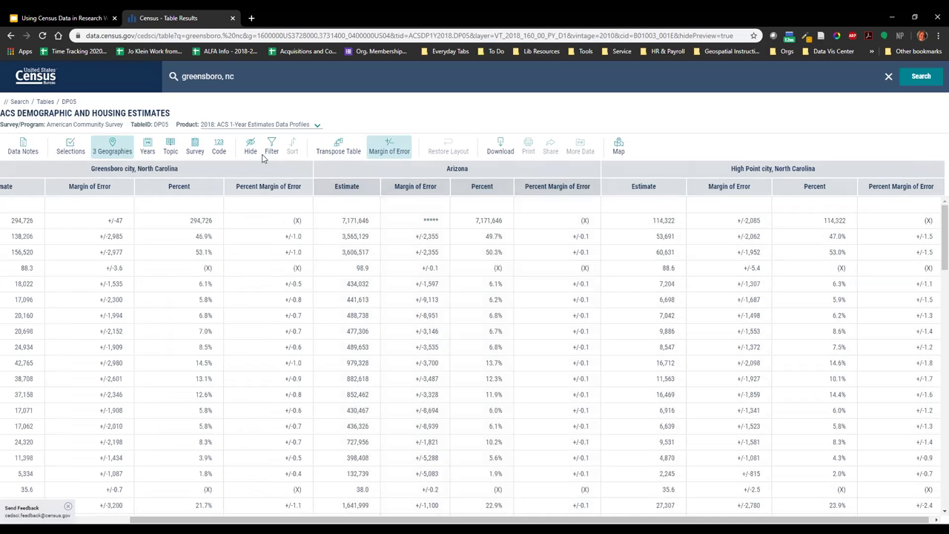
{"action": "left_click", "coordinate": [70, 148]}
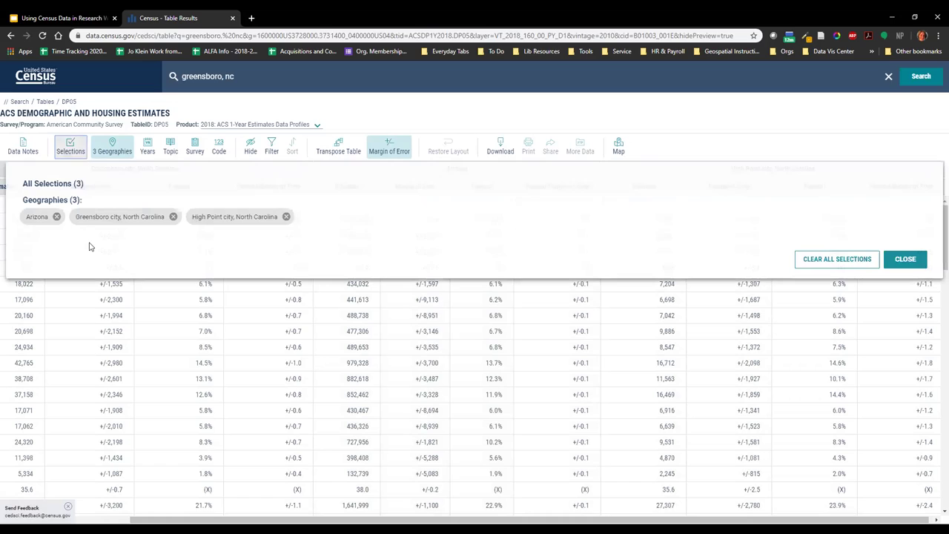
{"action": "left_click", "coordinate": [57, 217]}
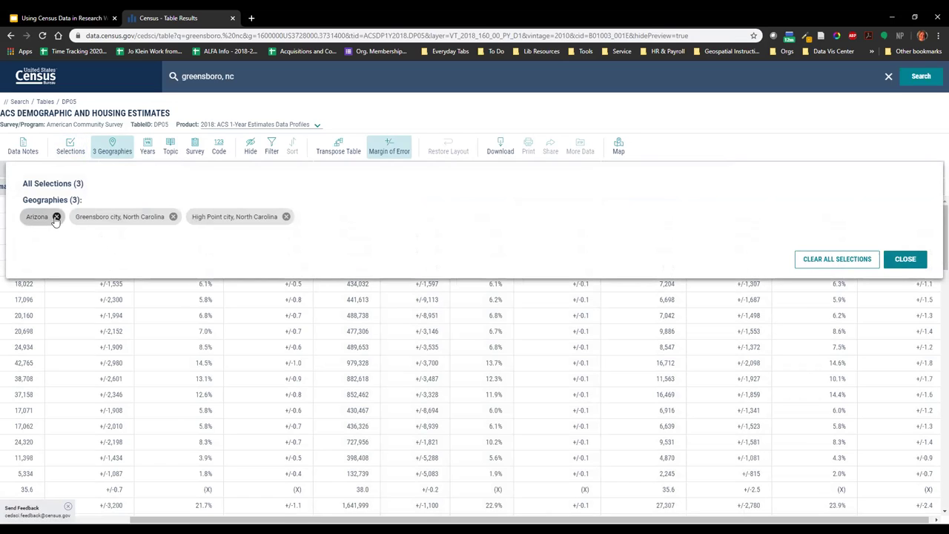
{"action": "left_click", "coordinate": [905, 259]}
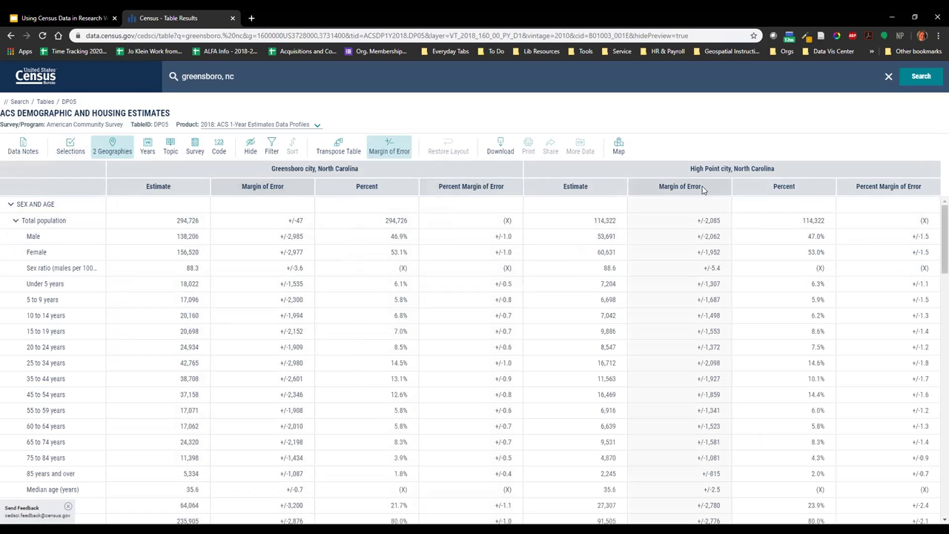
Look through the list of topics available for filtering, leaving every topic unselected.
{"action": "left_click", "coordinate": [170, 151]}
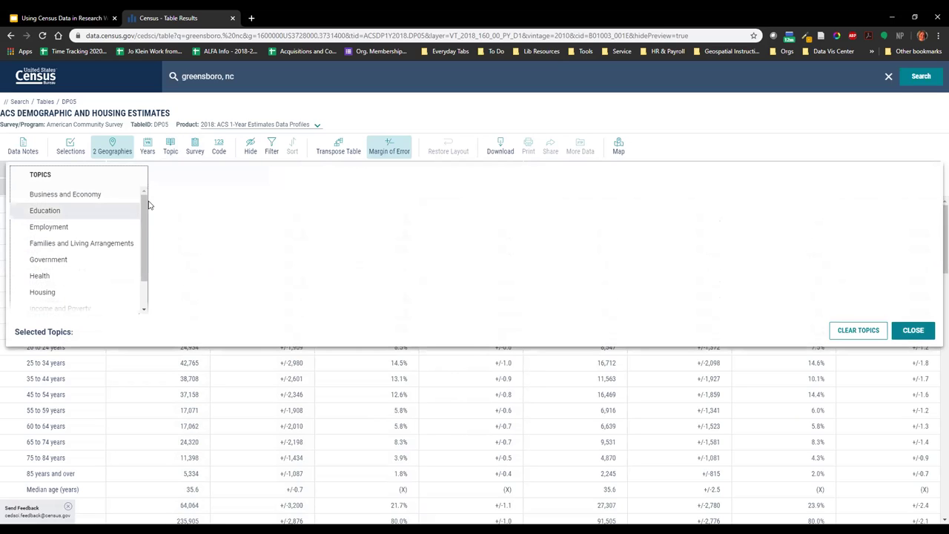
{"action": "scroll", "coordinate": [54, 250], "scroll_direction": "down", "scroll_amount": 2}
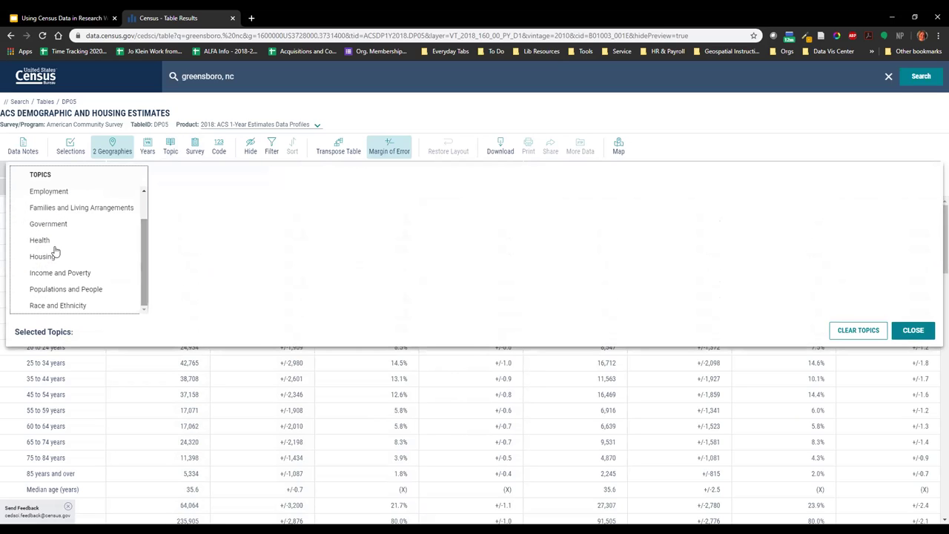
{"action": "left_click", "coordinate": [912, 330]}
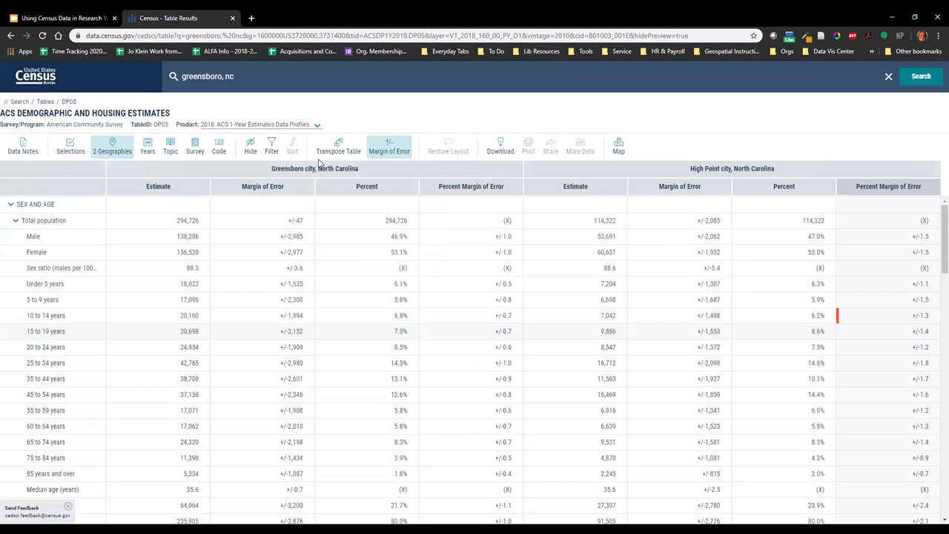
Look through the available surveys, filter the table by ACS 1-Year Estimates Detailed Tables, and return to the table.
{"action": "left_click", "coordinate": [194, 148]}
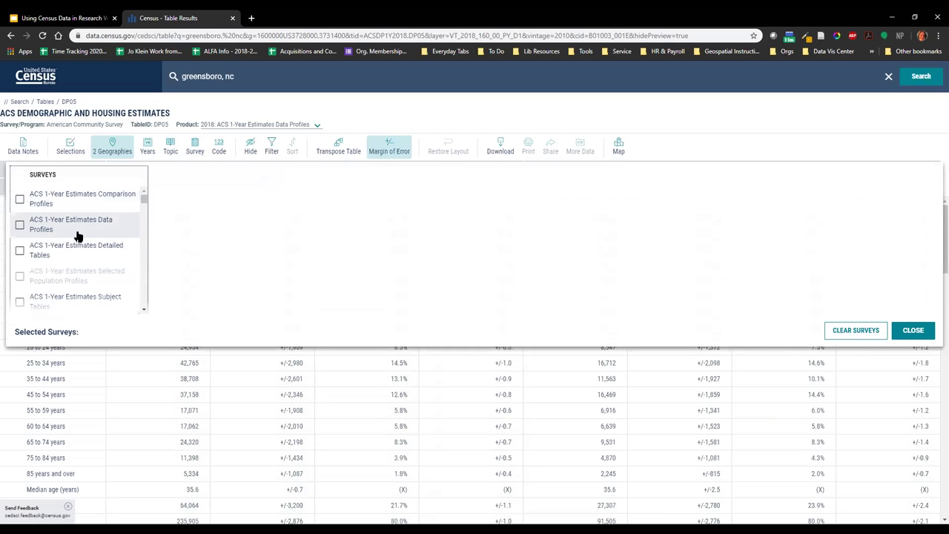
{"action": "scroll", "coordinate": [73, 203], "scroll_direction": "down", "scroll_amount": 2}
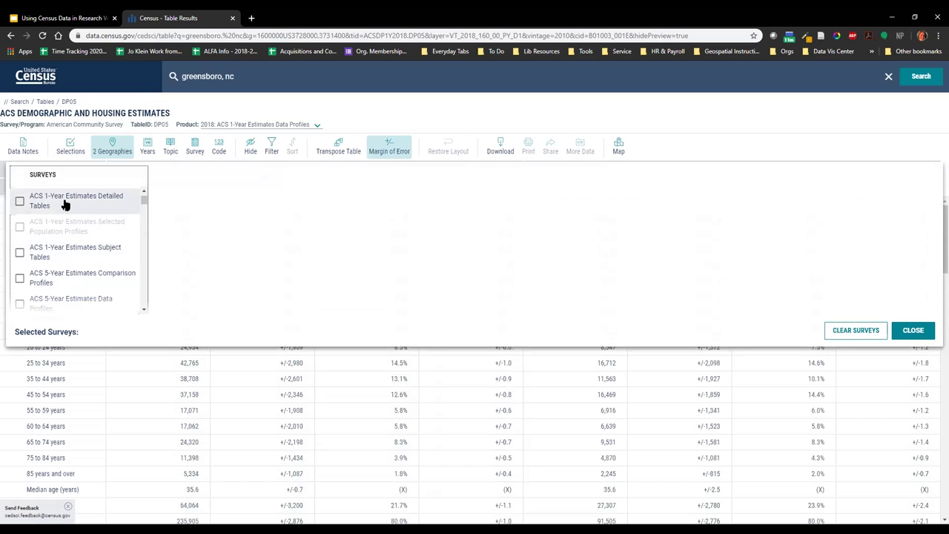
{"action": "scroll", "coordinate": [73, 258], "scroll_direction": "down", "scroll_amount": 2}
{"action": "scroll", "coordinate": [144, 210], "scroll_direction": "up", "scroll_amount": 3}
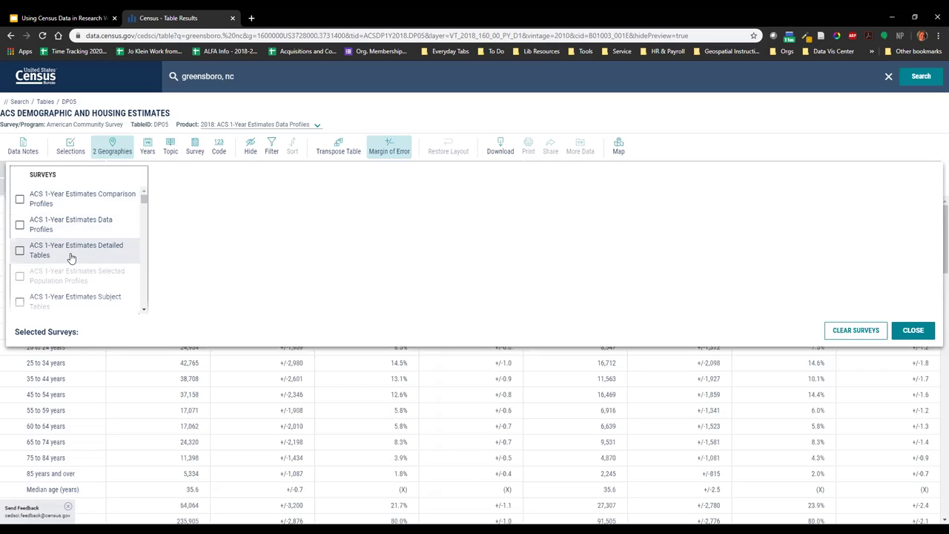
{"action": "left_click", "coordinate": [20, 251]}
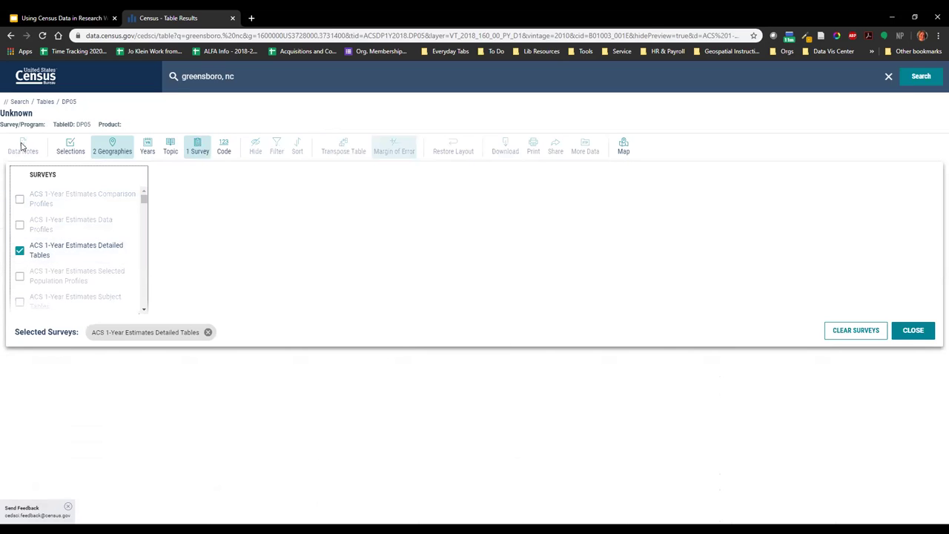
{"action": "left_click", "coordinate": [912, 331]}
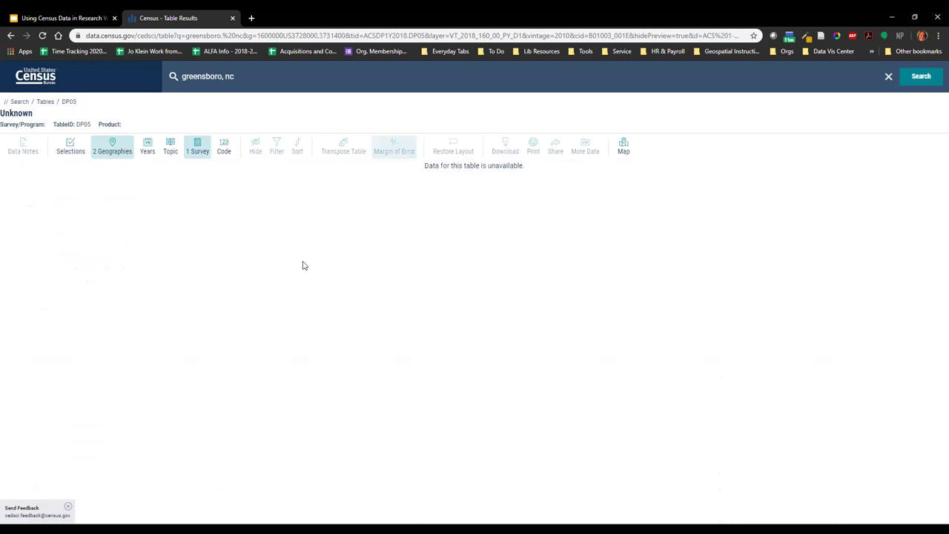